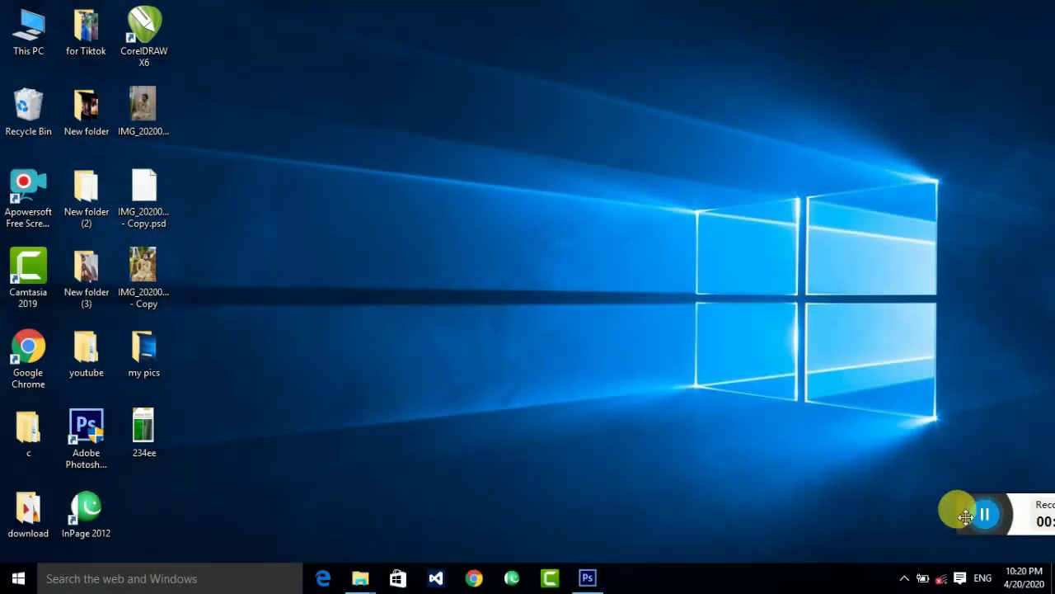
# Refresh the desktop twice and restore the Photoshop window showing IMG_0754.JPG
pyautogui.rightClick(385, 183)
pyautogui.click(409, 223)
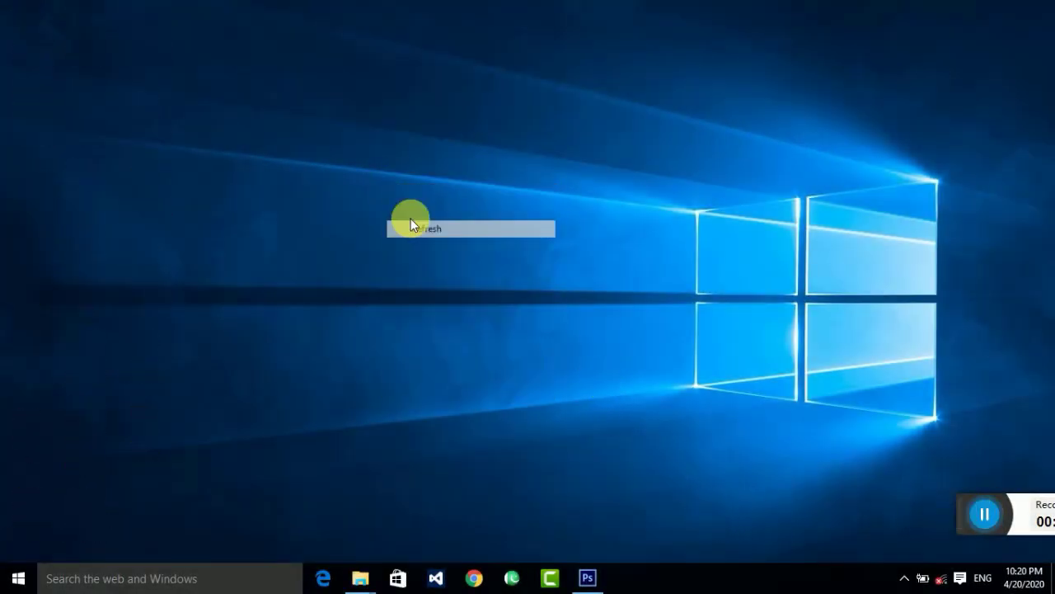
pyautogui.rightClick(403, 210)
pyautogui.click(446, 255)
pyautogui.click(585, 577)
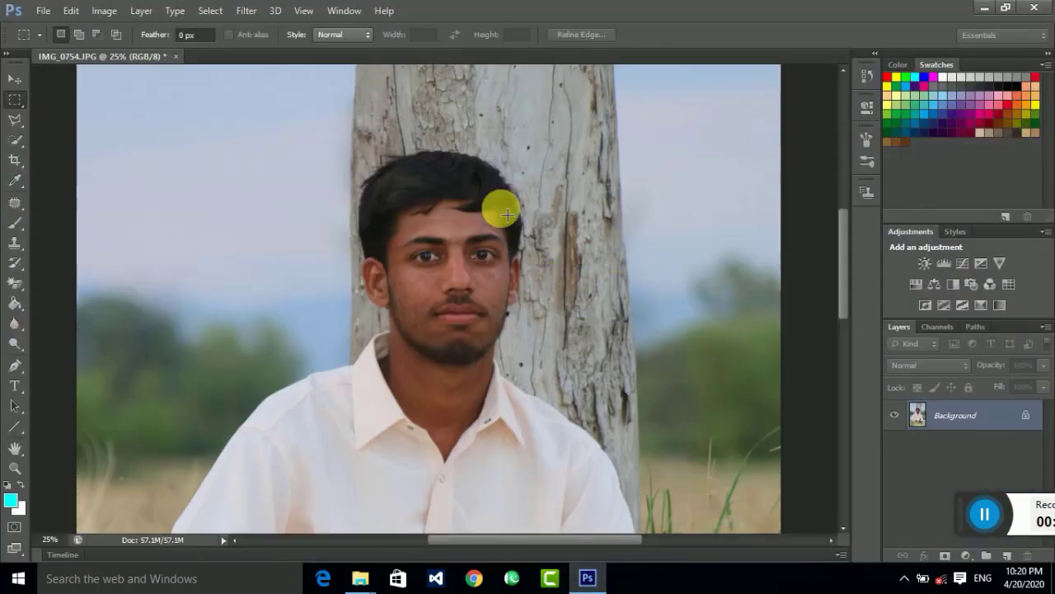
pyautogui.click(14, 79)
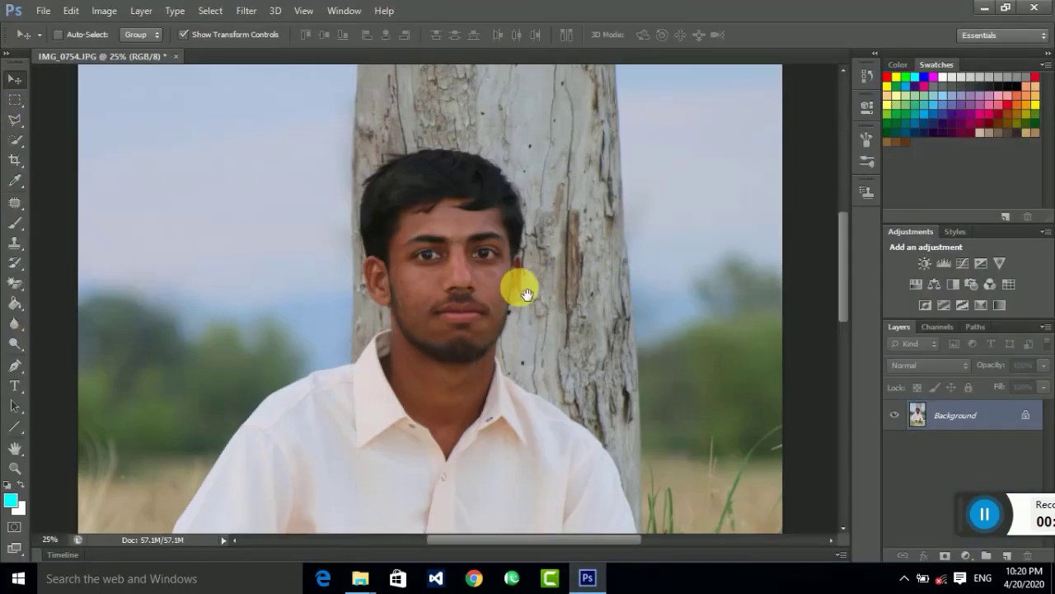
pyautogui.scroll(-3, 515, 330)
pyautogui.scroll(-2, 528, 201)
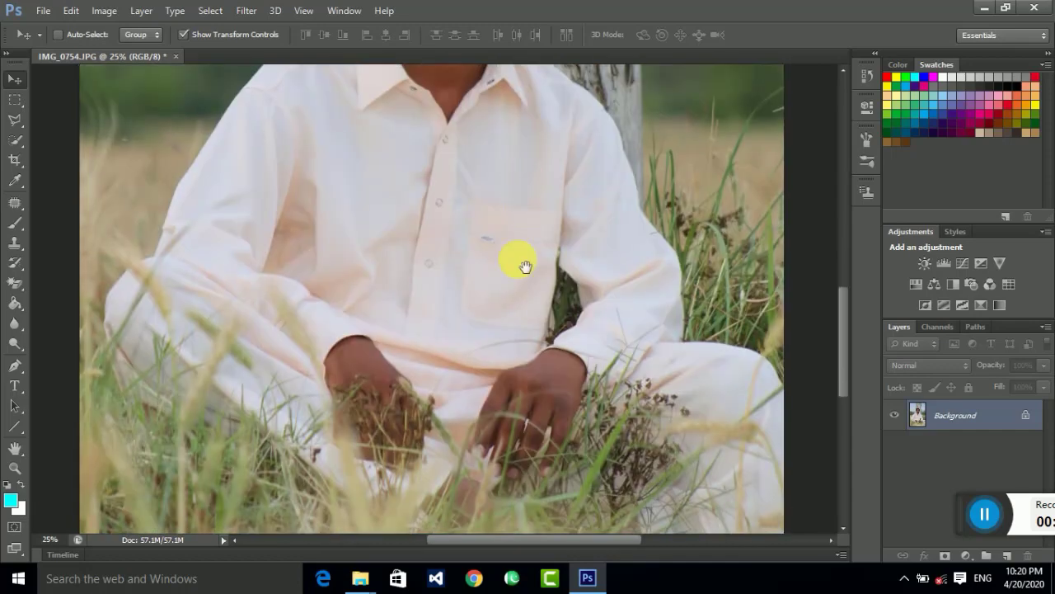
pyautogui.scroll(2, 518, 288)
pyautogui.moveTo(518, 288); pyautogui.dragTo(499, 259)
pyautogui.moveTo(448, 212); pyautogui.dragTo(461, 388)
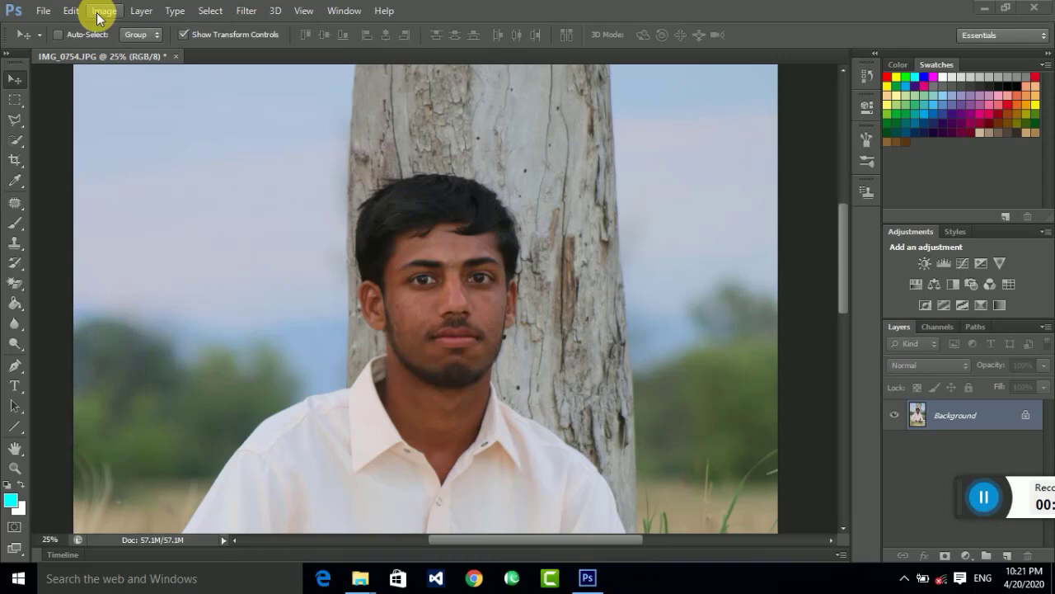
# Apply HDR Toning with the Default preset to the portrait, then check the whole photo
pyautogui.click(103, 10)
pyautogui.moveTo(127, 51)
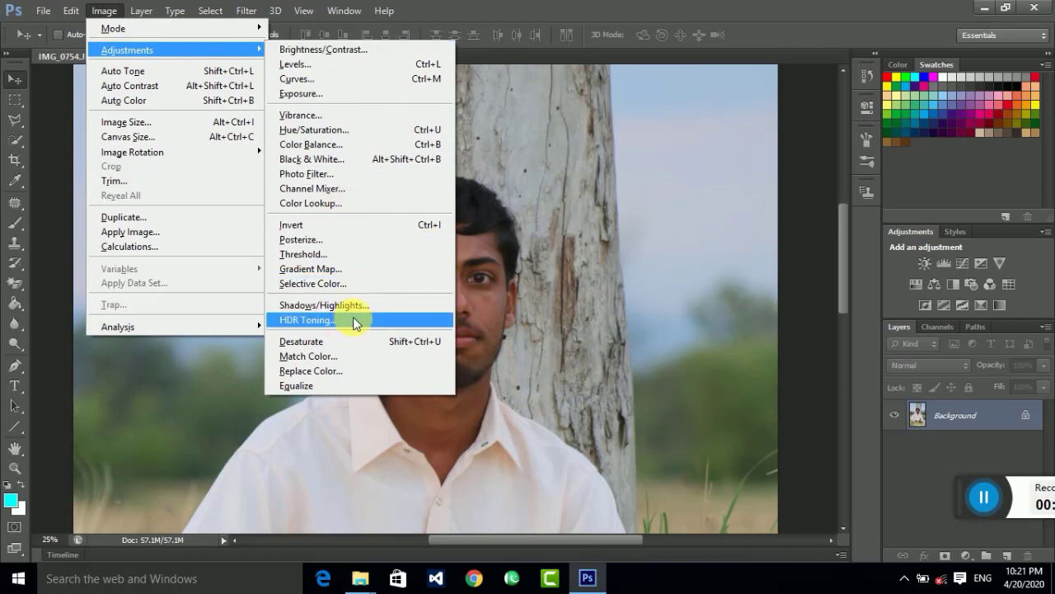
pyautogui.click(355, 321)
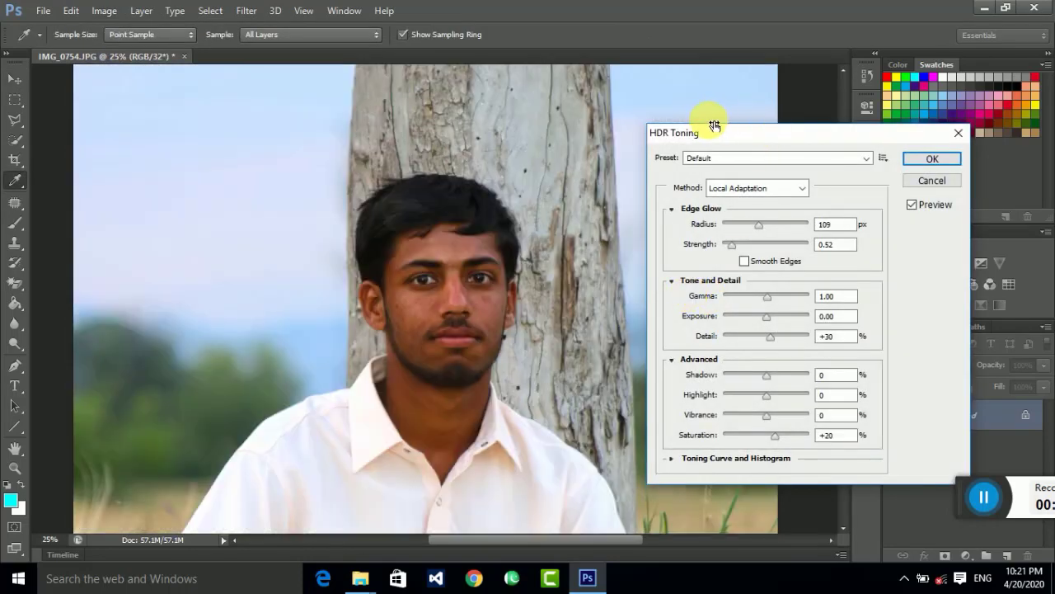
pyautogui.moveTo(713, 125); pyautogui.dragTo(718, 98)
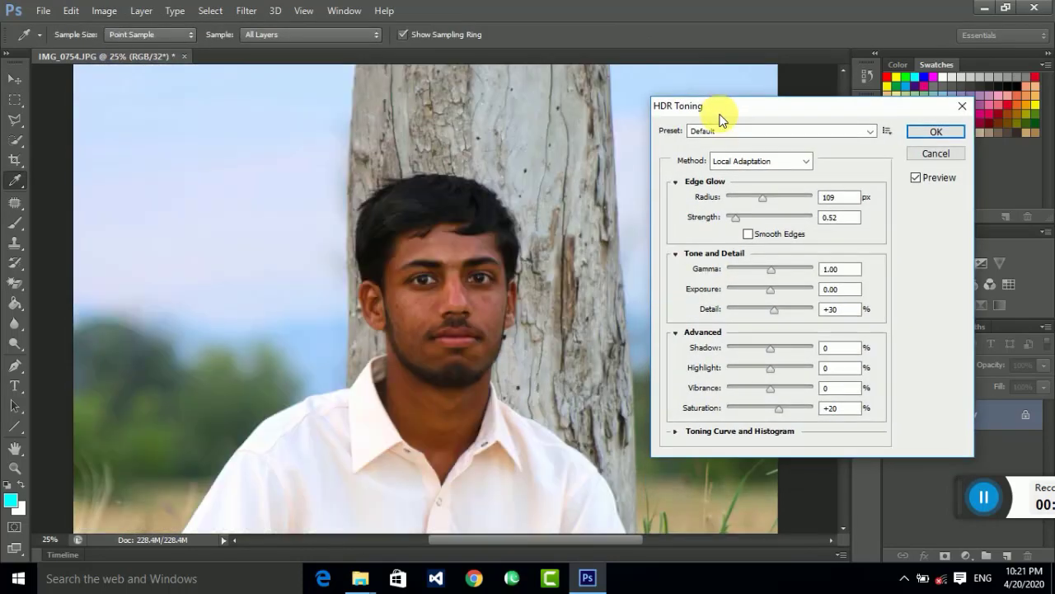
pyautogui.click(921, 132)
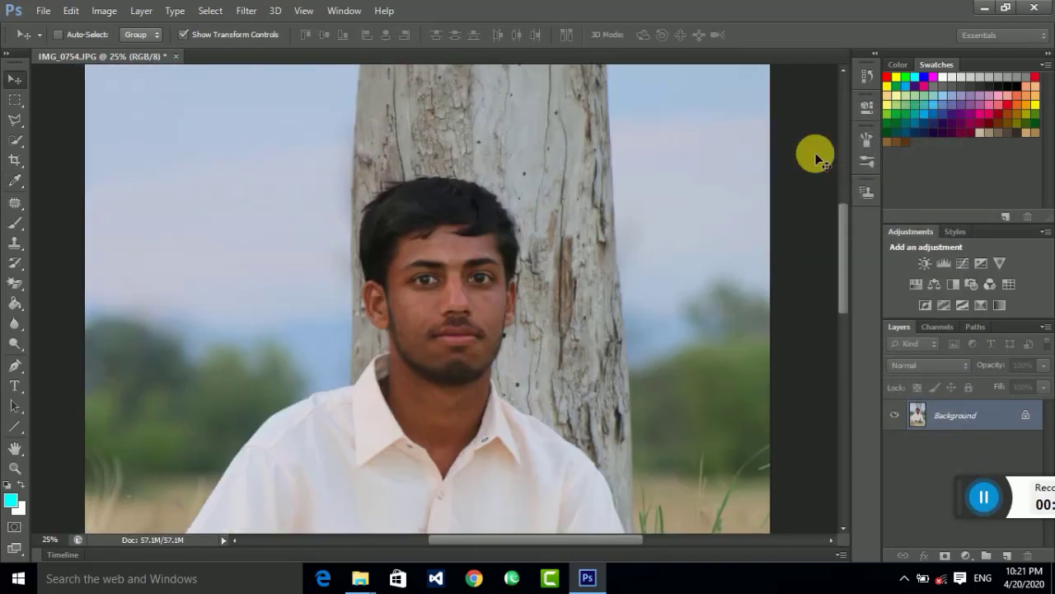
pyautogui.hotkey('ctrl', '-')
pyautogui.hotkey('ctrl', '-')
pyautogui.hotkey('ctrl', '-')
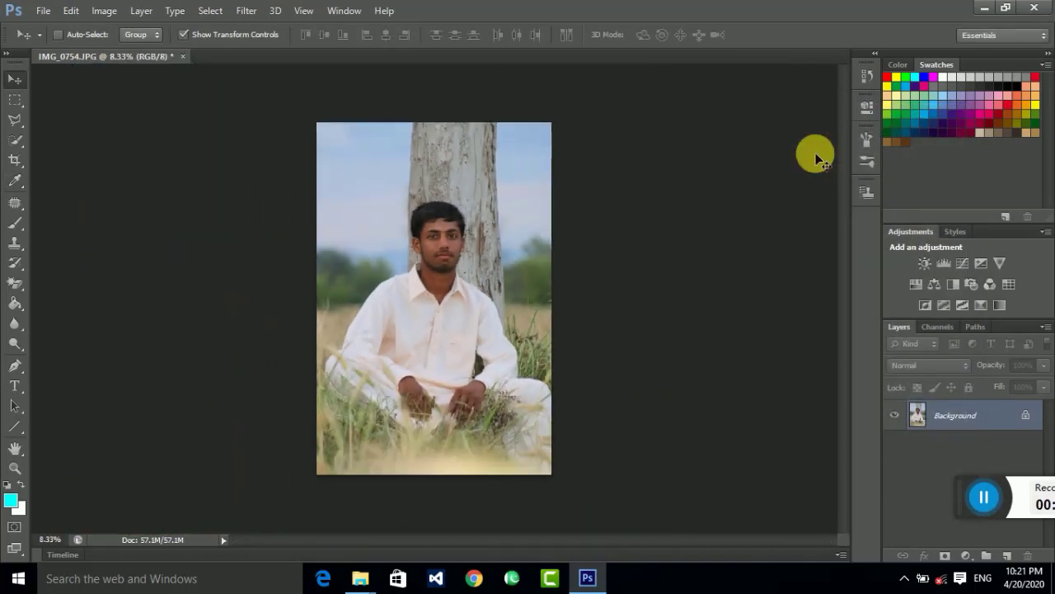
pyautogui.hotkey('ctrl', '+')
# Reopen HDR Toning for a second pass and set Saturation to +75
pyautogui.click(93, 11)
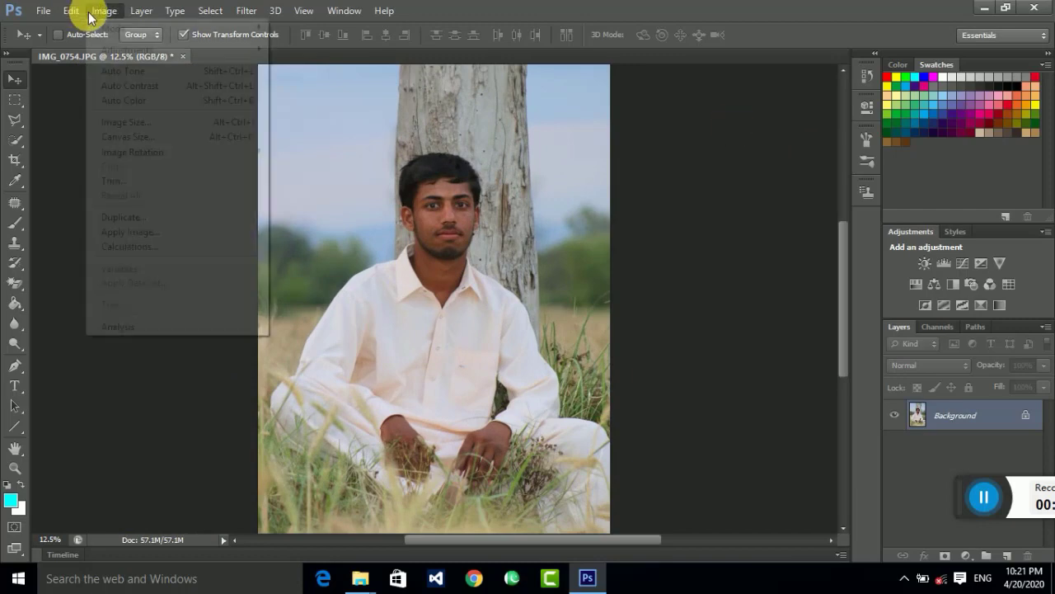
pyautogui.click(404, 322)
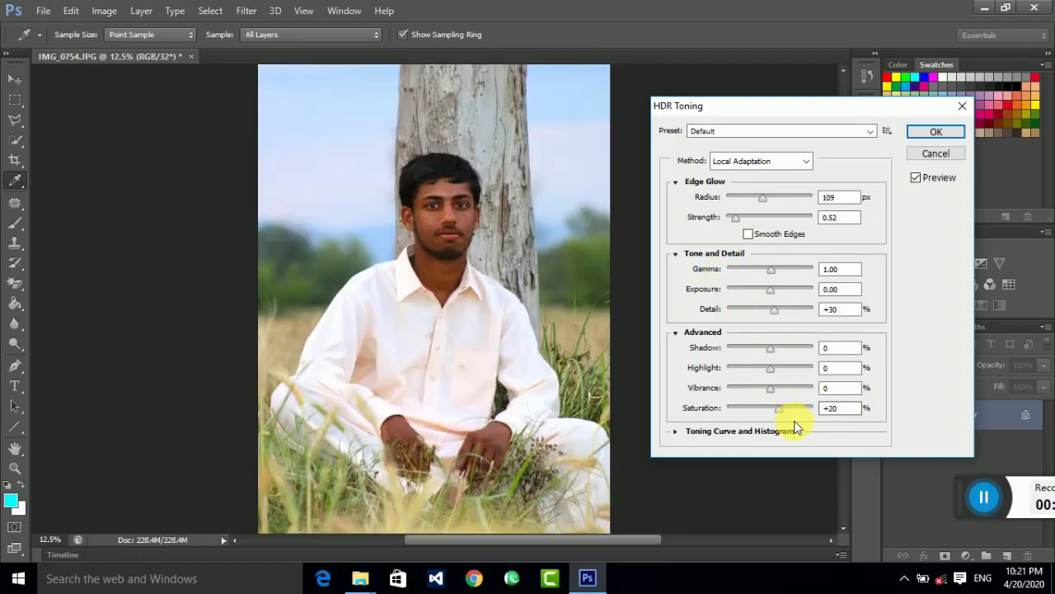
pyautogui.moveTo(780, 408); pyautogui.dragTo(792, 408)
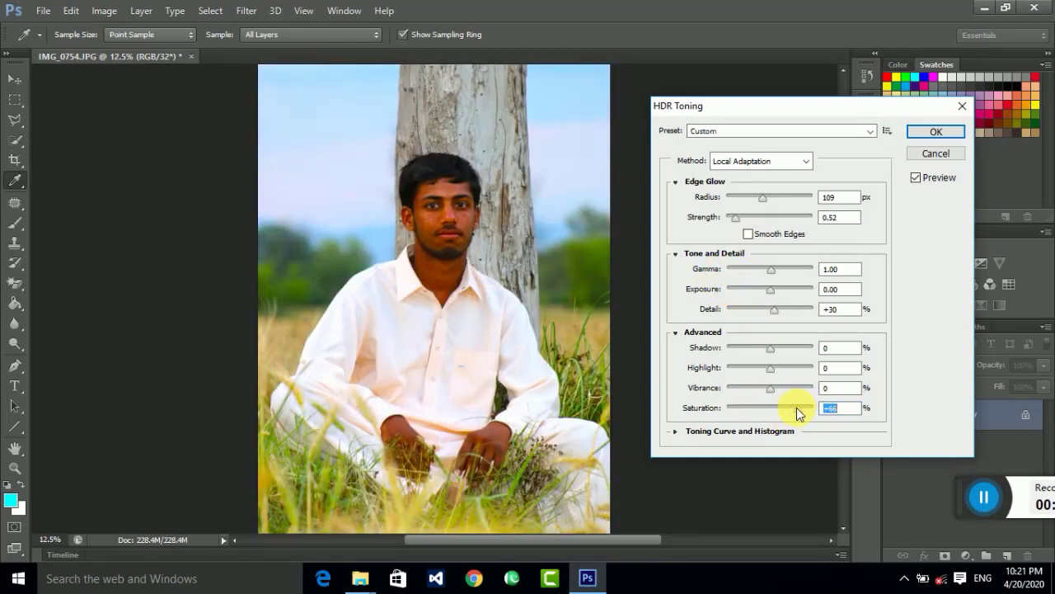
pyautogui.moveTo(792, 407); pyautogui.dragTo(798, 408)
pyautogui.click(781, 409)
pyautogui.click(802, 408)
# Tune edge glow to Radius 97 px and Strength 4.00, with Gamma 0.79
pyautogui.moveTo(760, 196); pyautogui.dragTo(795, 196)
pyautogui.moveTo(736, 217)
pyautogui.mouseDown()
pyautogui.moveTo(816, 218)
pyautogui.moveTo(757, 201)
pyautogui.moveTo(770, 205)
pyautogui.mouseUp()
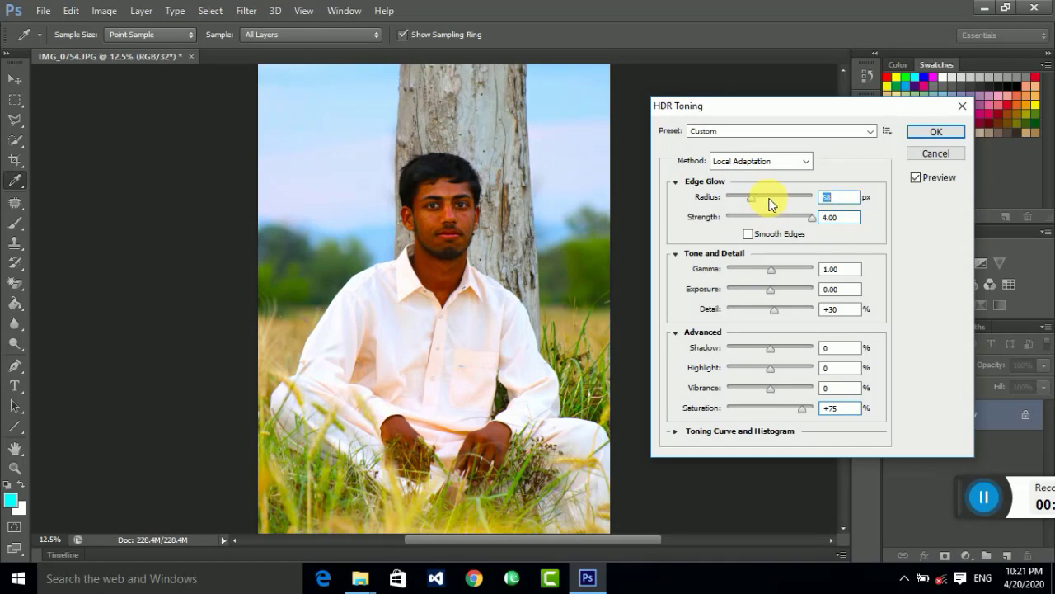
pyautogui.click(778, 270)
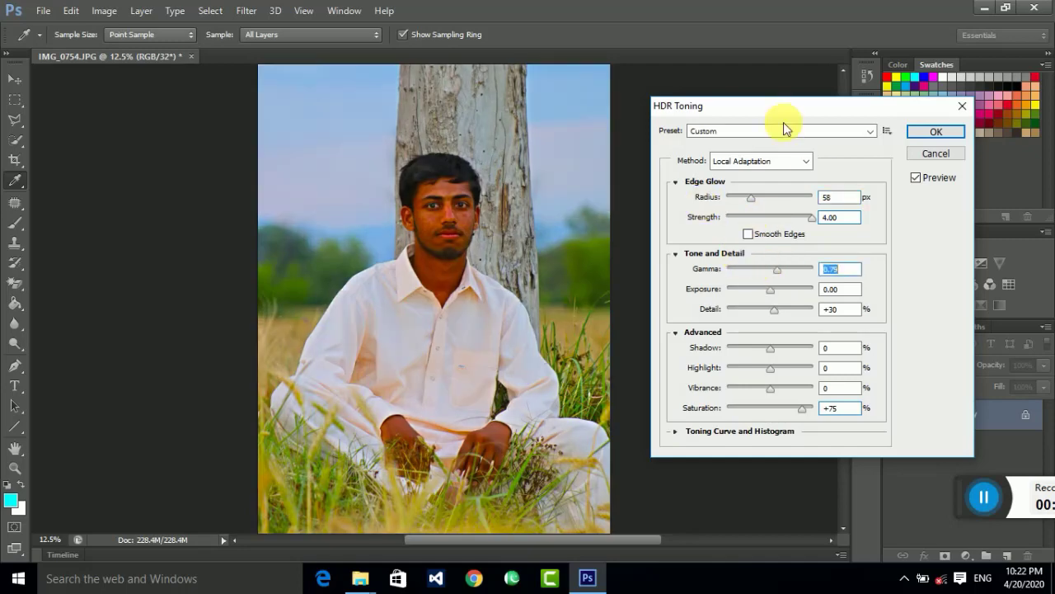
pyautogui.moveTo(750, 114); pyautogui.dragTo(757, 111)
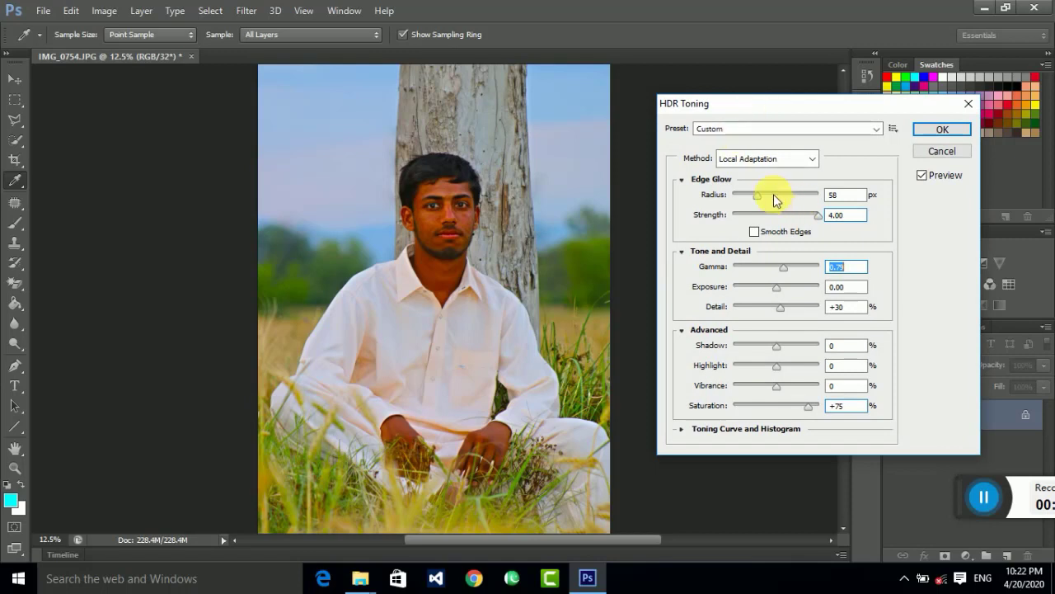
pyautogui.click(794, 215)
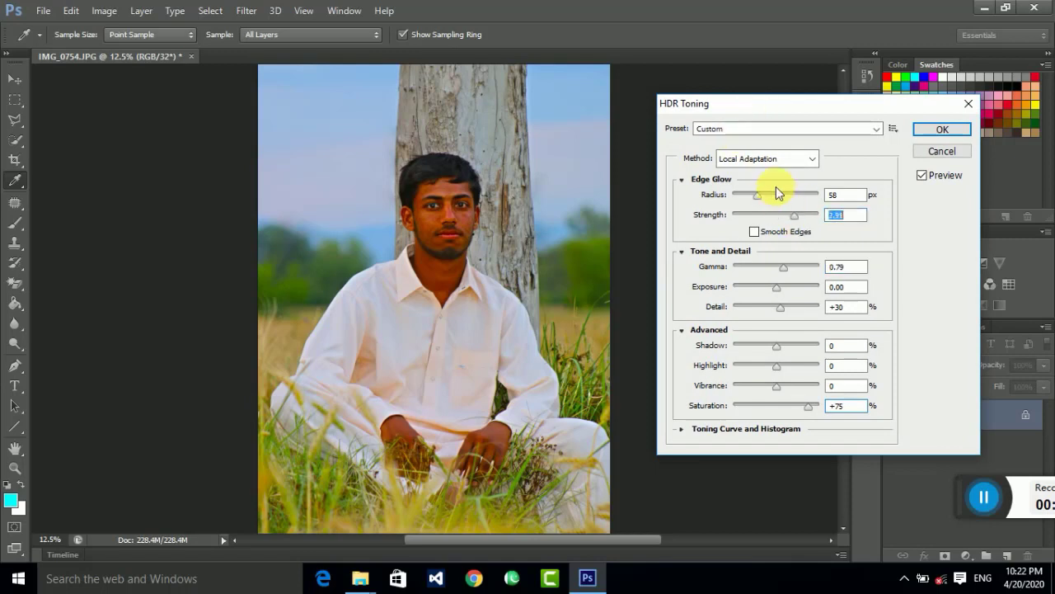
pyautogui.click(772, 195)
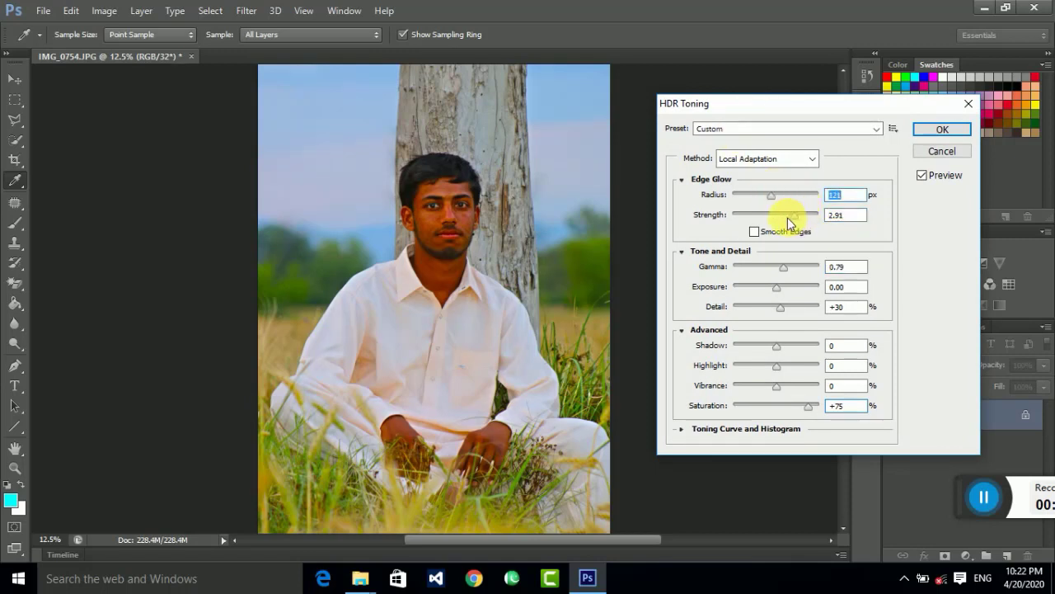
pyautogui.click(800, 215)
pyautogui.click(785, 197)
pyautogui.moveTo(784, 196)
pyautogui.mouseDown()
pyautogui.moveTo(765, 198)
pyautogui.moveTo(782, 196)
pyautogui.mouseUp()
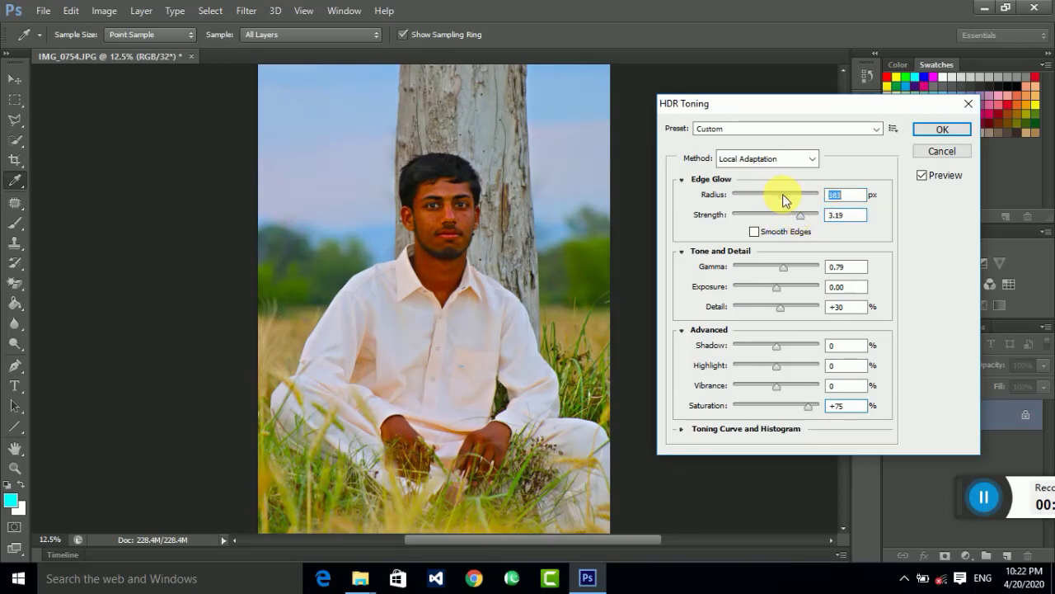
pyautogui.click(821, 217)
pyautogui.moveTo(793, 203); pyautogui.dragTo(748, 201)
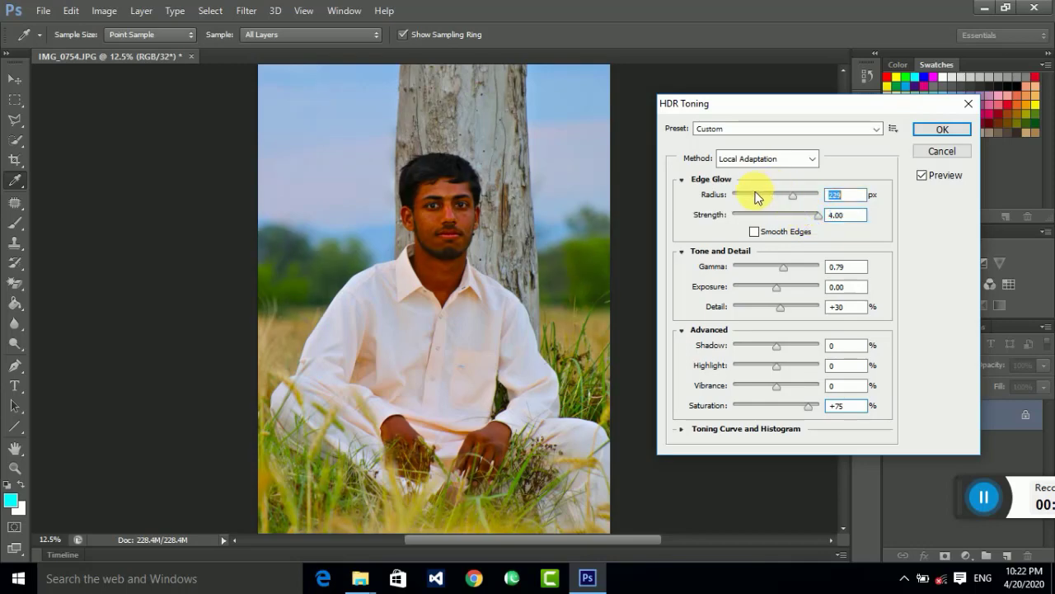
# Set Shadow -28, Highlight -5 and Exposure +0.32, then apply the HDR pass
pyautogui.click(760, 346)
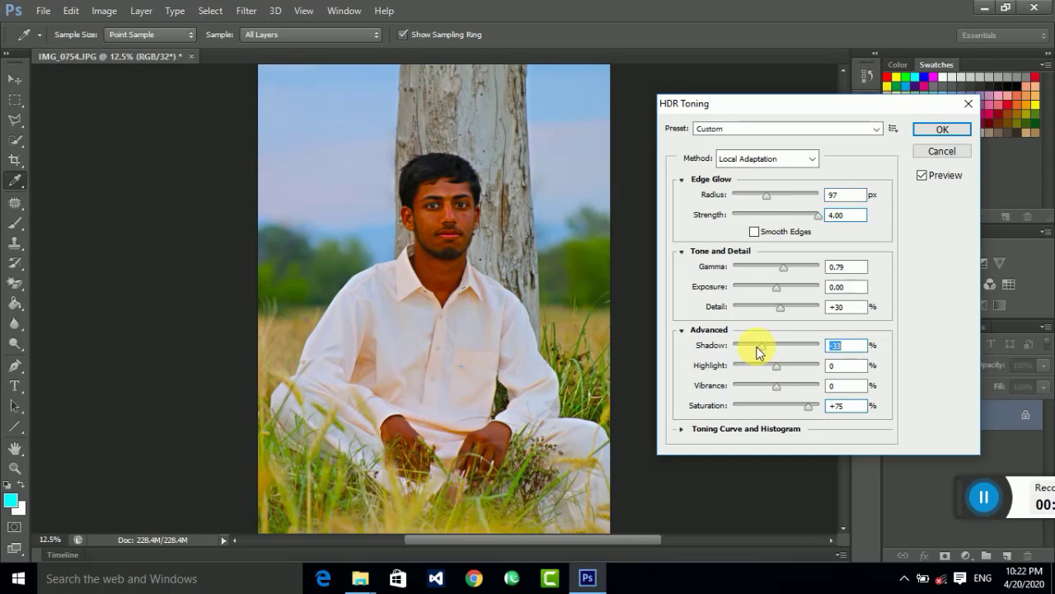
pyautogui.moveTo(757, 347)
pyautogui.mouseDown()
pyautogui.moveTo(779, 347)
pyautogui.moveTo(763, 347)
pyautogui.moveTo(801, 372)
pyautogui.moveTo(737, 367)
pyautogui.moveTo(806, 374)
pyautogui.moveTo(774, 368)
pyautogui.mouseUp()
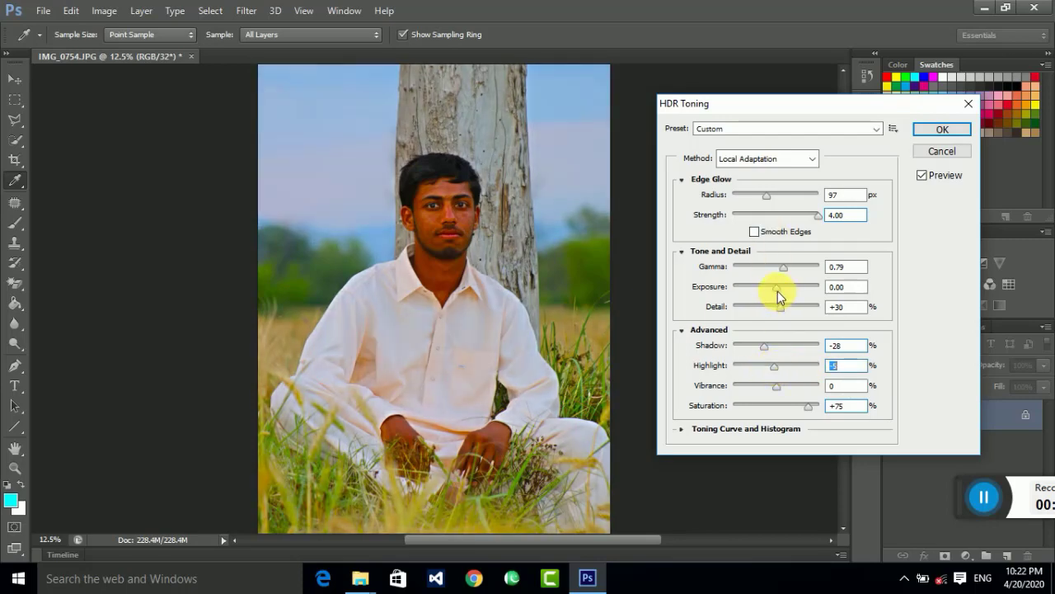
pyautogui.moveTo(777, 291); pyautogui.dragTo(785, 307)
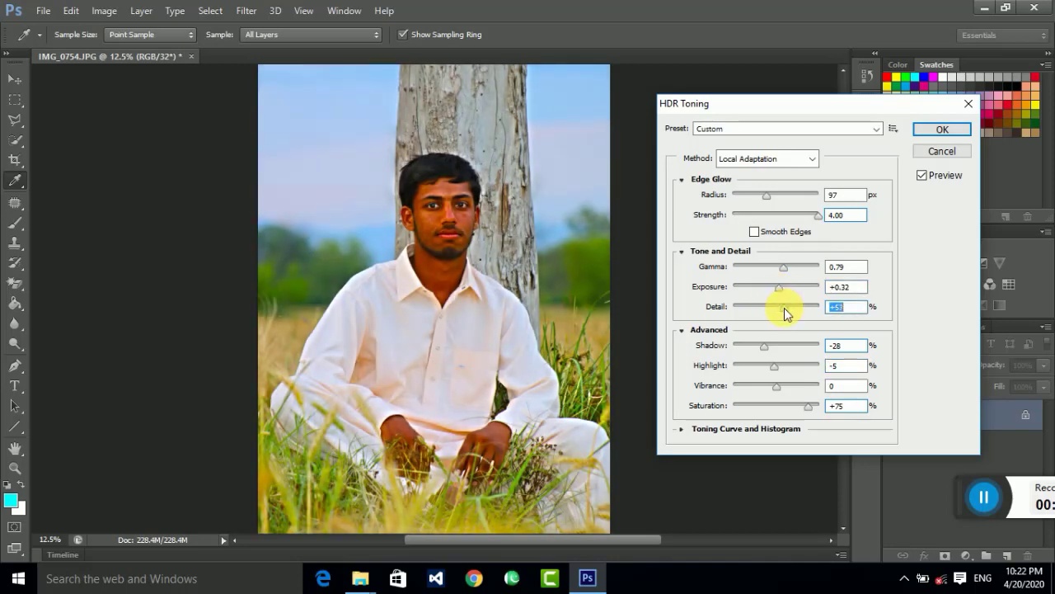
pyautogui.click(941, 128)
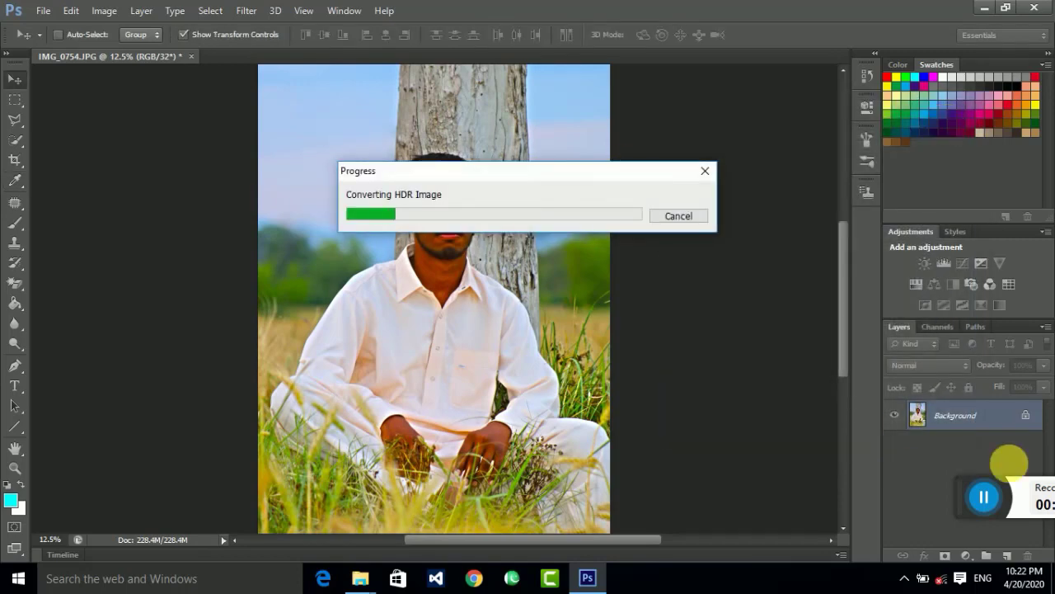
pyautogui.moveTo(963, 500); pyautogui.dragTo(947, 520)
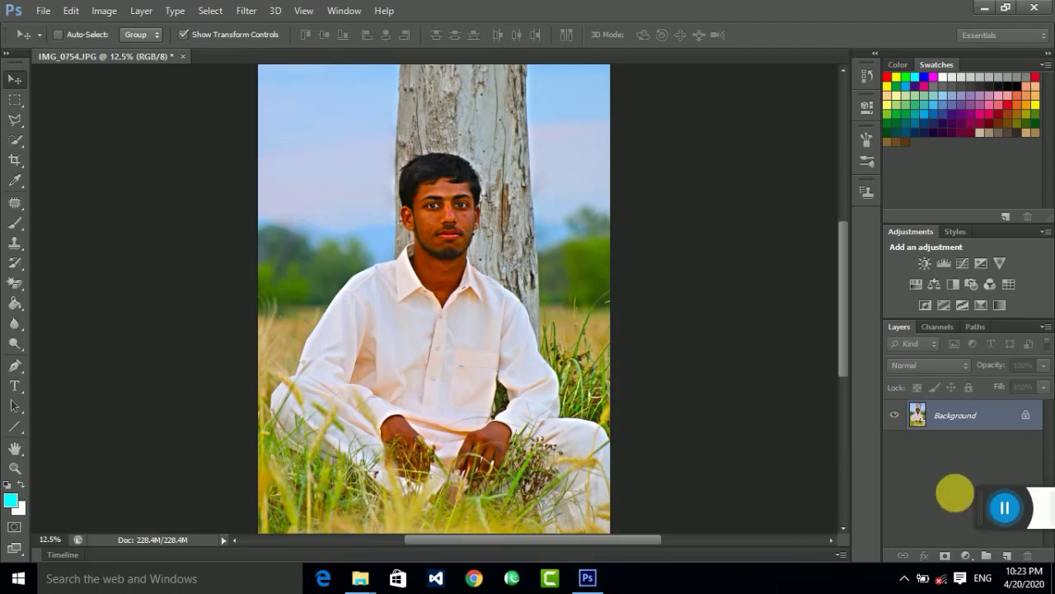
# Apply Selective Color with Reds Black at -37% (Relative)
pyautogui.click(106, 11)
pyautogui.moveTo(126, 51)
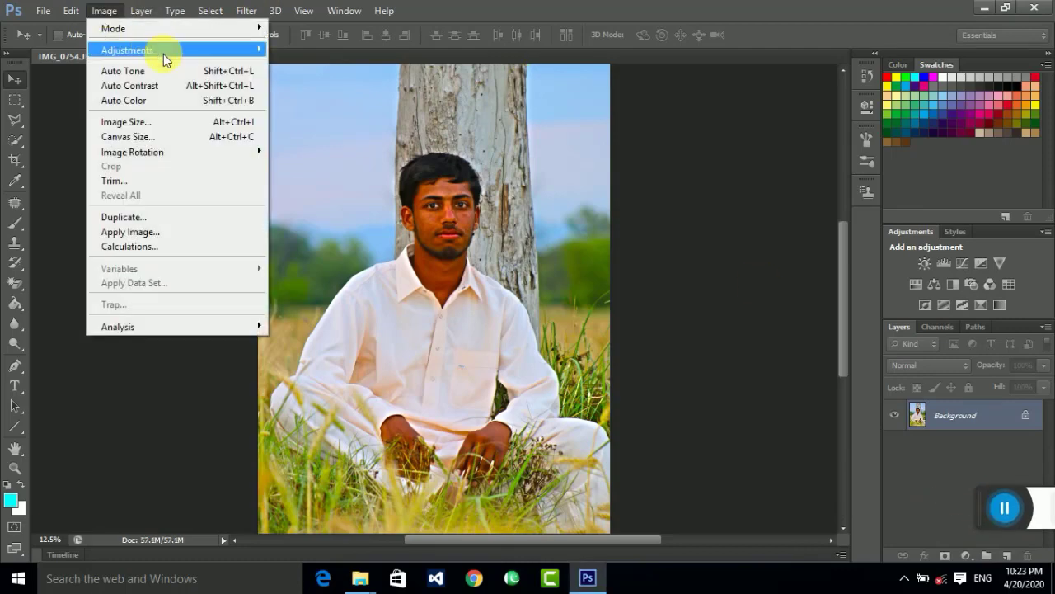
pyautogui.click(348, 285)
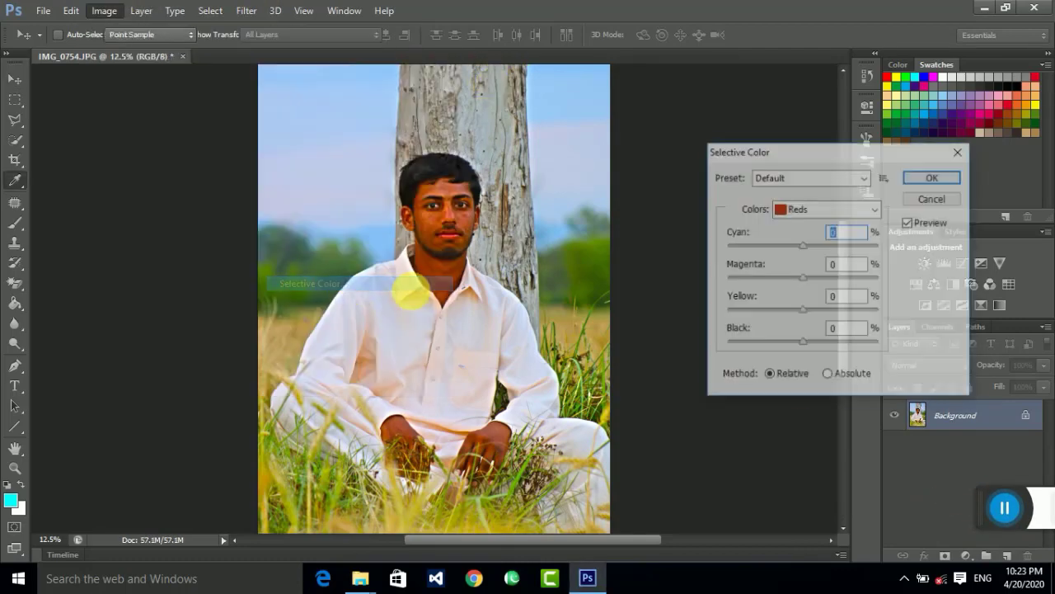
pyautogui.moveTo(789, 348)
pyautogui.mouseDown()
pyautogui.moveTo(764, 347)
pyautogui.moveTo(775, 345)
pyautogui.mouseUp()
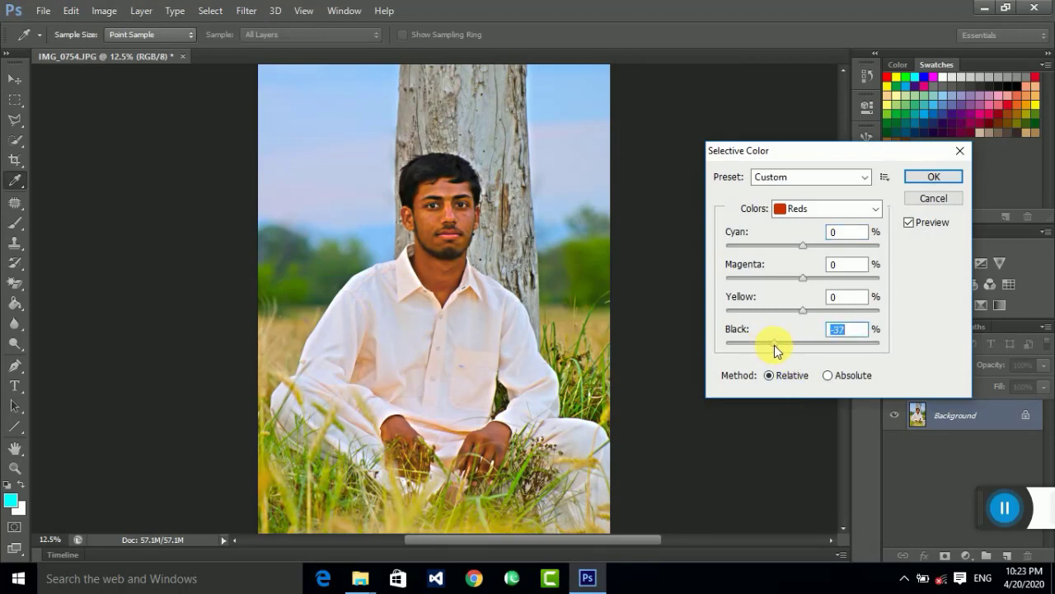
pyautogui.click(932, 178)
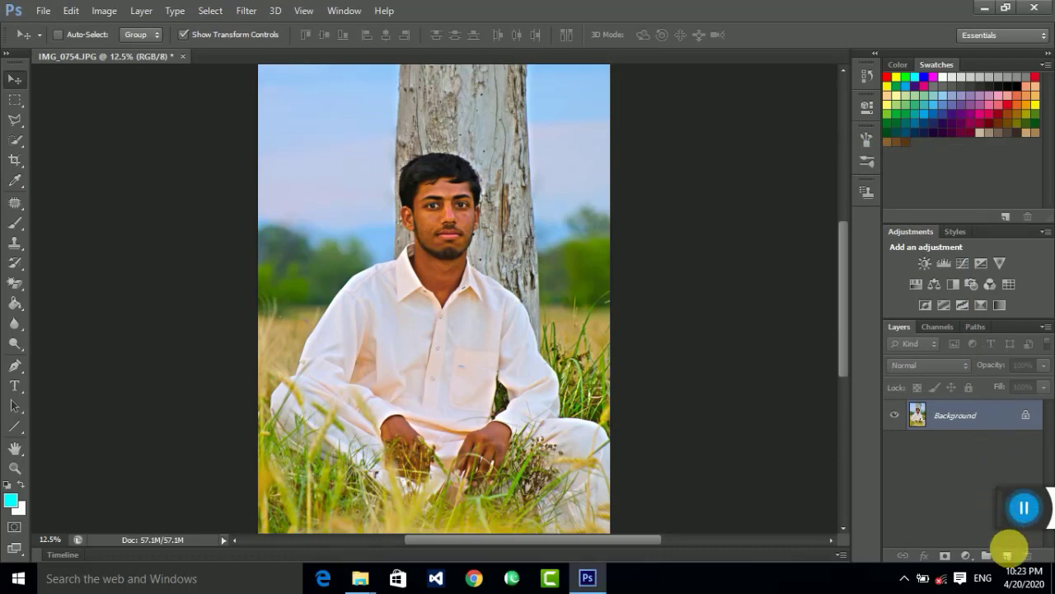
# Duplicate the Background layer and invert the copy's colours
pyautogui.moveTo(938, 414); pyautogui.dragTo(1016, 563)
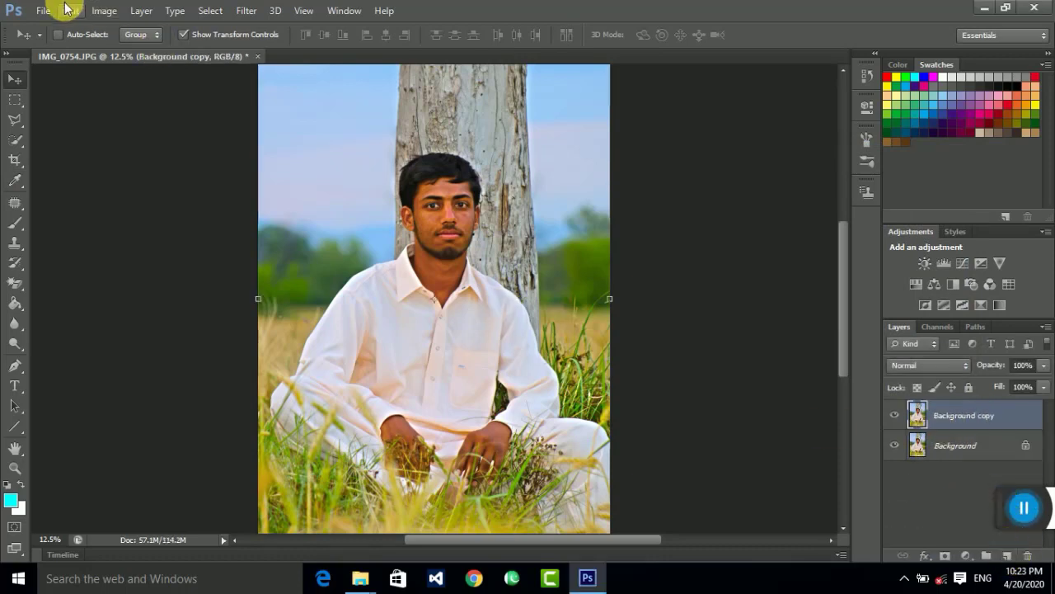
pyautogui.click(102, 11)
pyautogui.moveTo(124, 50)
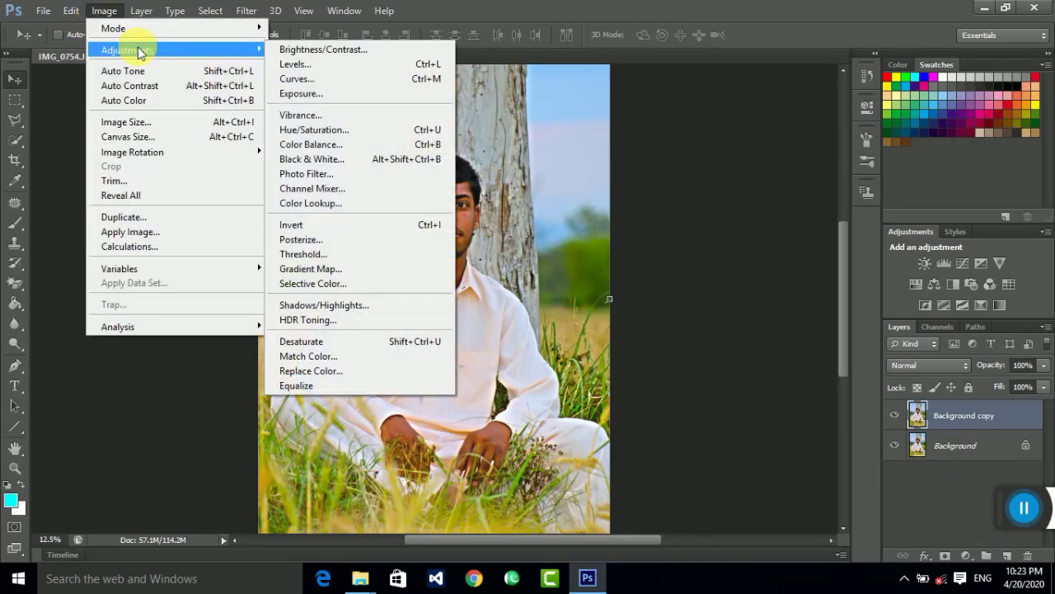
pyautogui.click(341, 224)
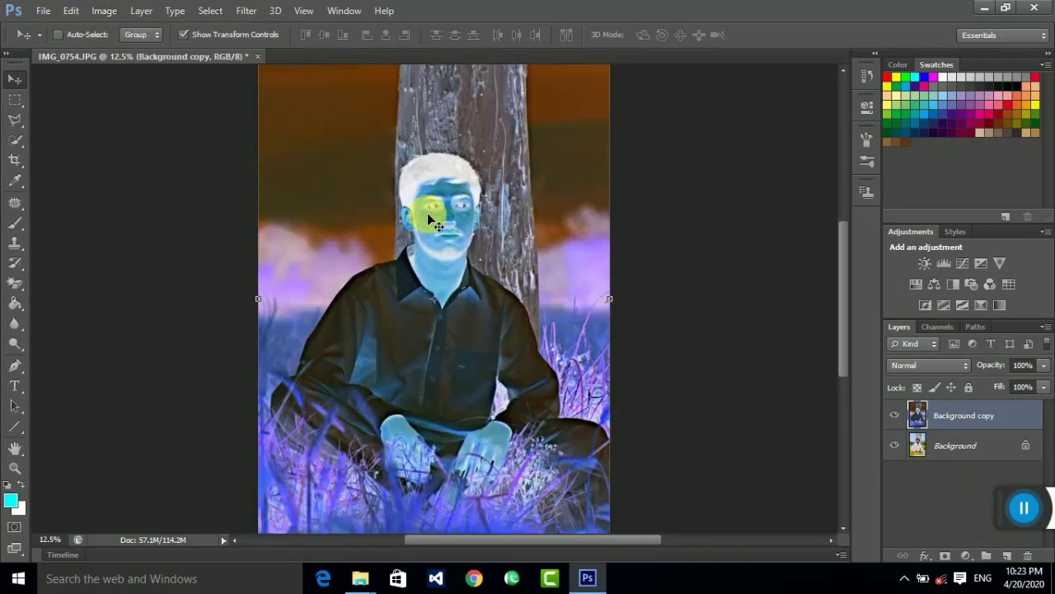
pyautogui.click(246, 10)
pyautogui.moveTo(301, 225)
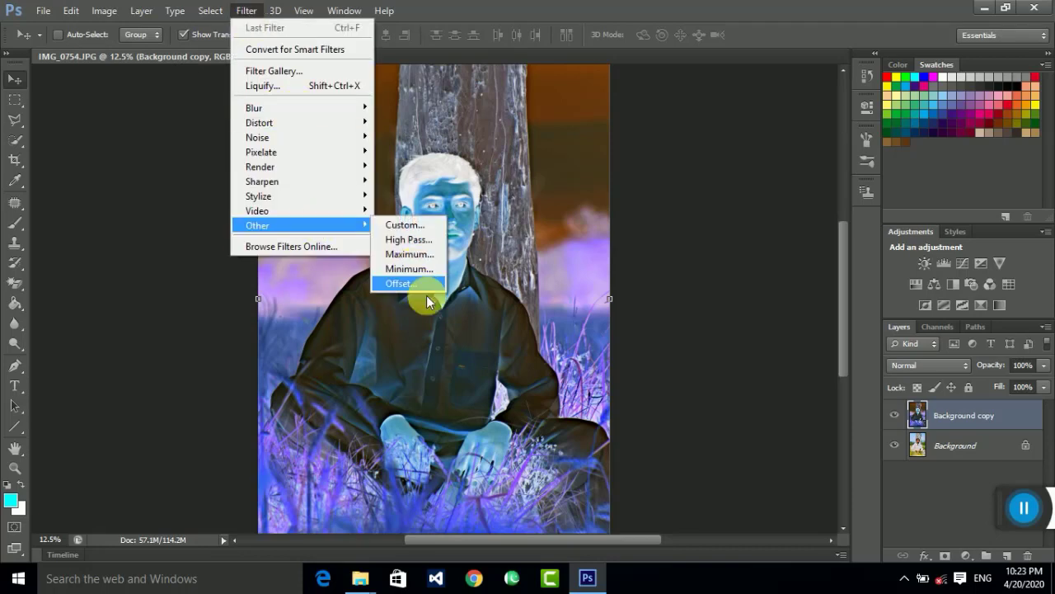
# Run High Pass at 10.5 px on the inverted copy and blend it in Vivid Light
pyautogui.click(416, 239)
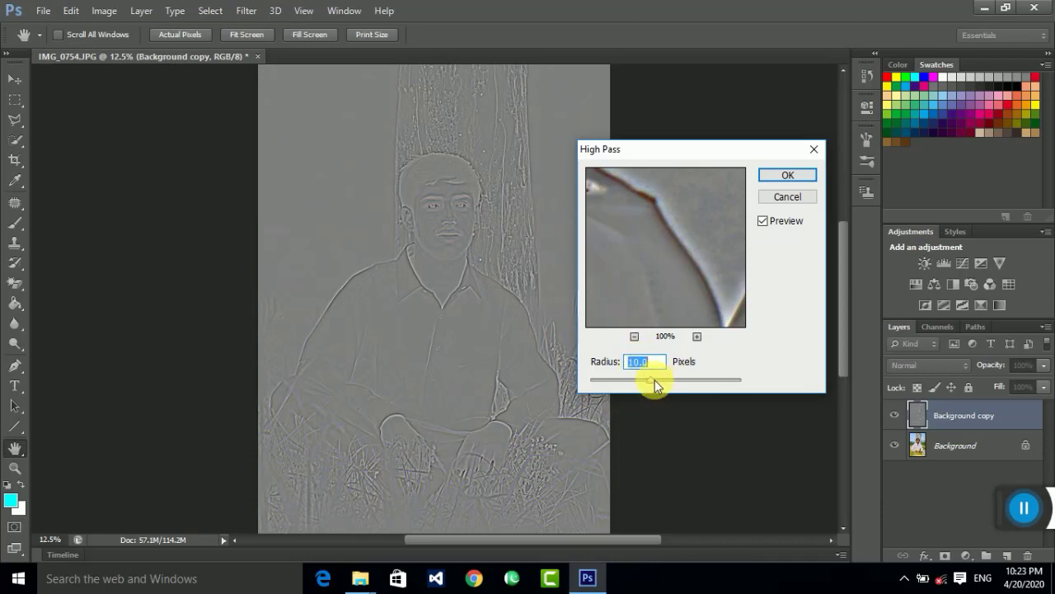
pyautogui.moveTo(653, 382); pyautogui.dragTo(652, 379)
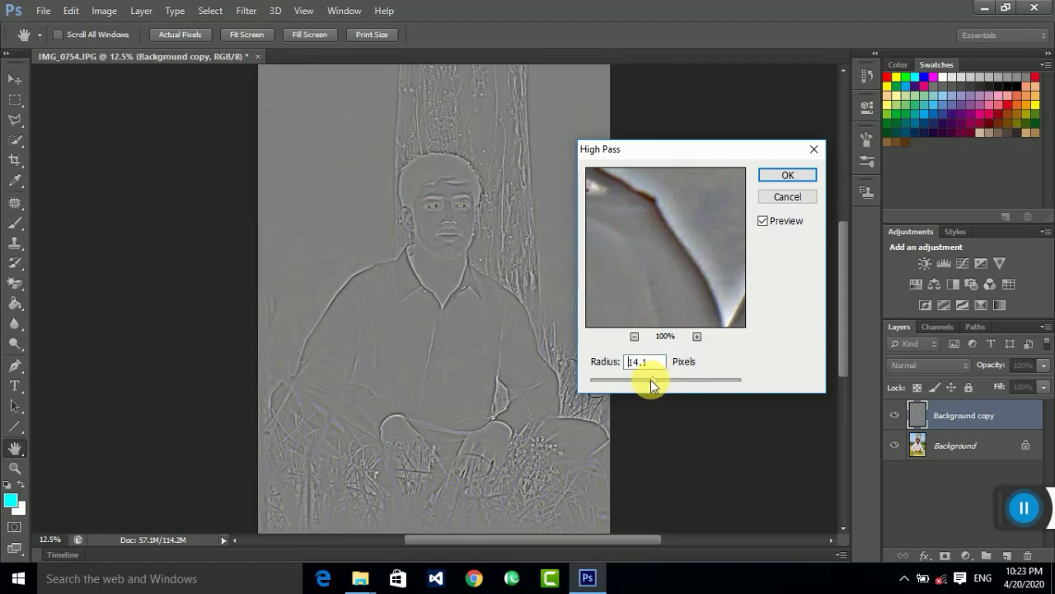
pyautogui.moveTo(654, 380); pyautogui.dragTo(651, 380)
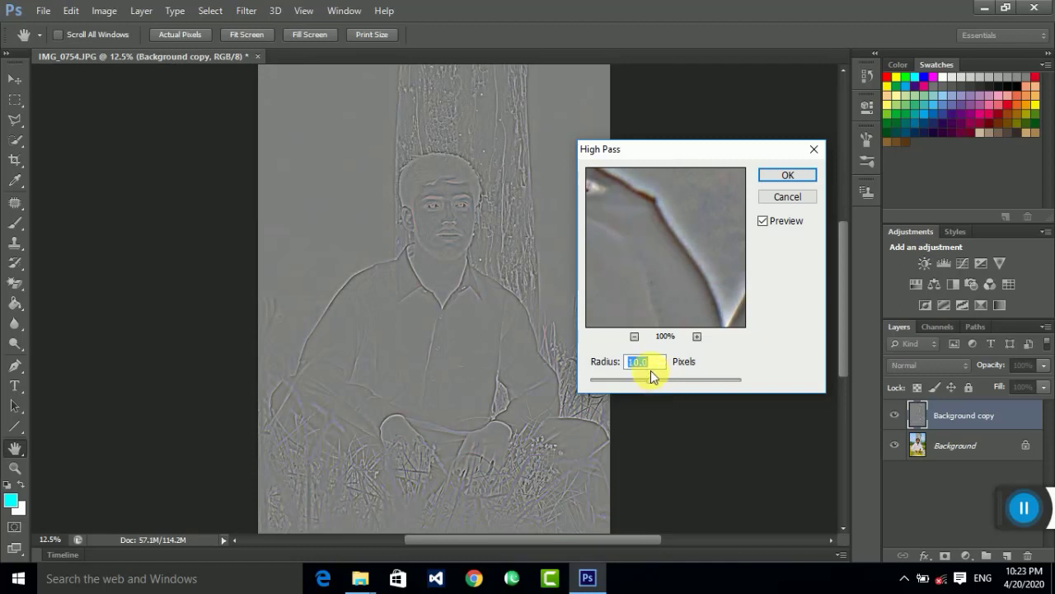
pyautogui.write('10')
pyautogui.click(790, 175)
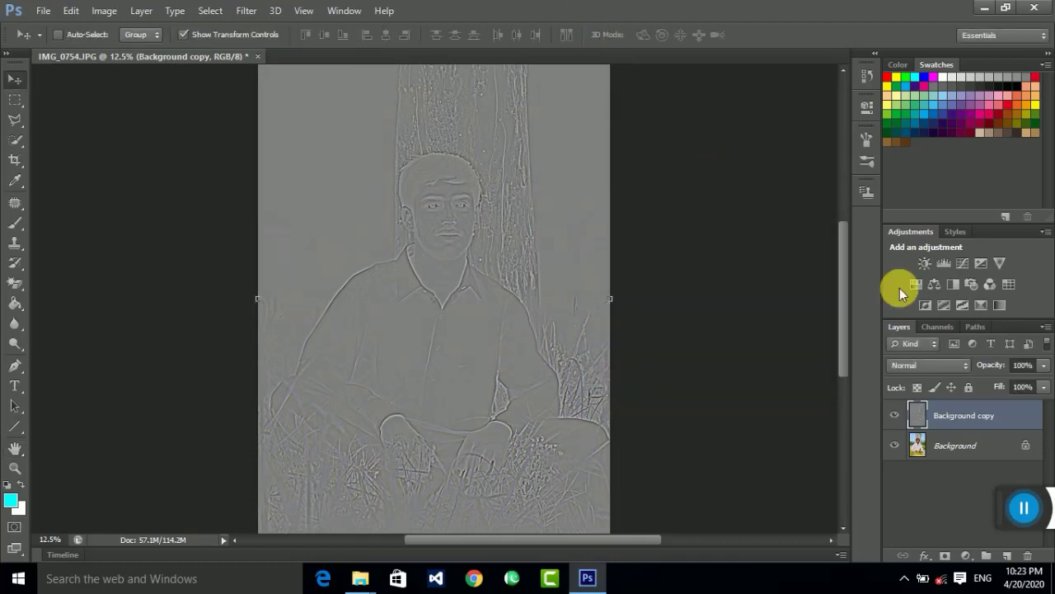
pyautogui.click(920, 365)
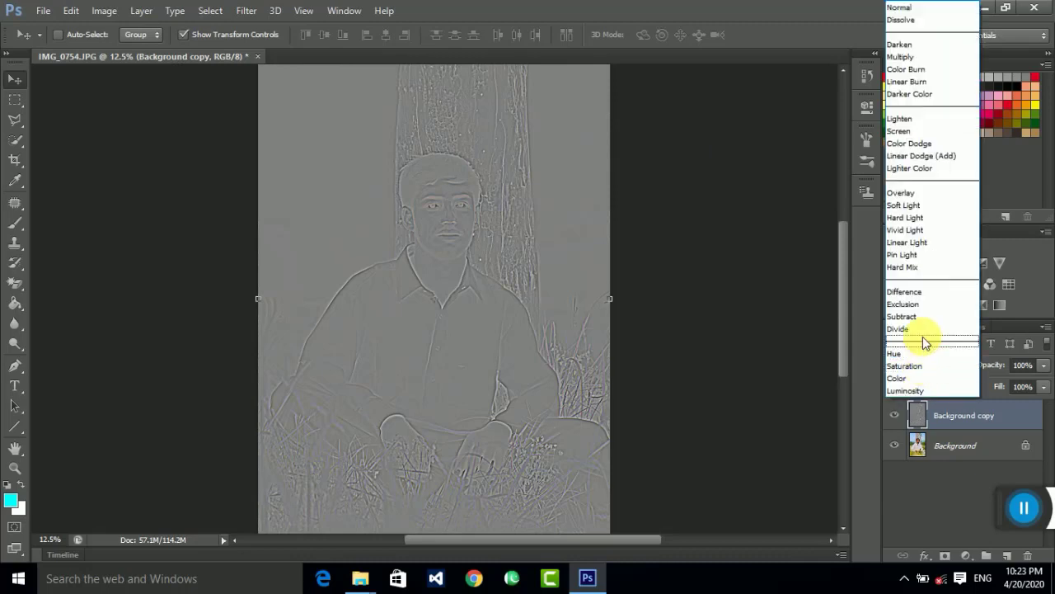
pyautogui.click(927, 230)
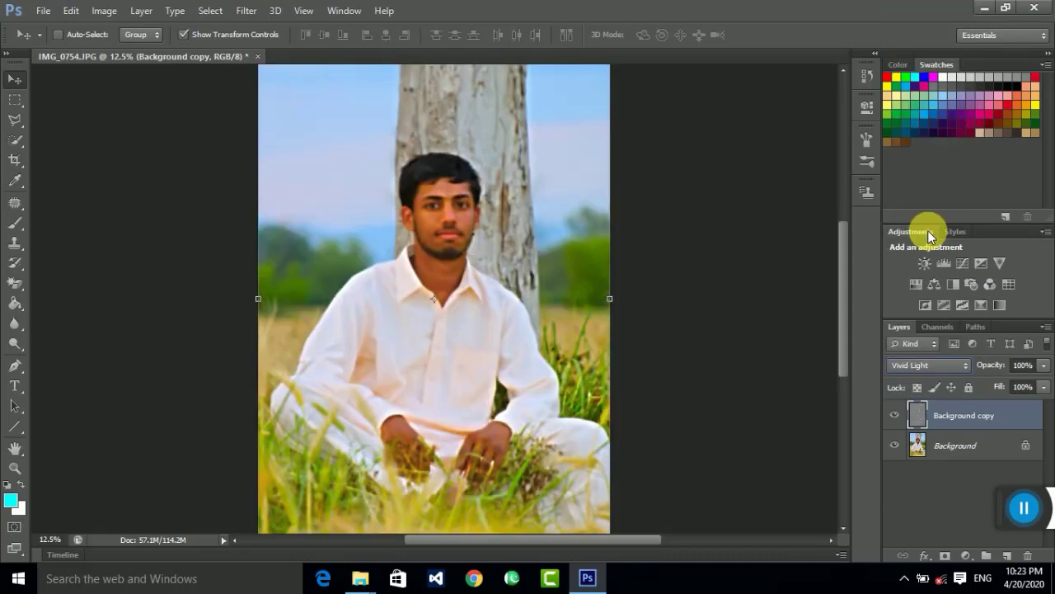
# Zoom to the face and apply a 0.4 px Gaussian Blur to Background copy
pyautogui.scroll(2, 449, 213)
pyautogui.scroll(1, 447, 207)
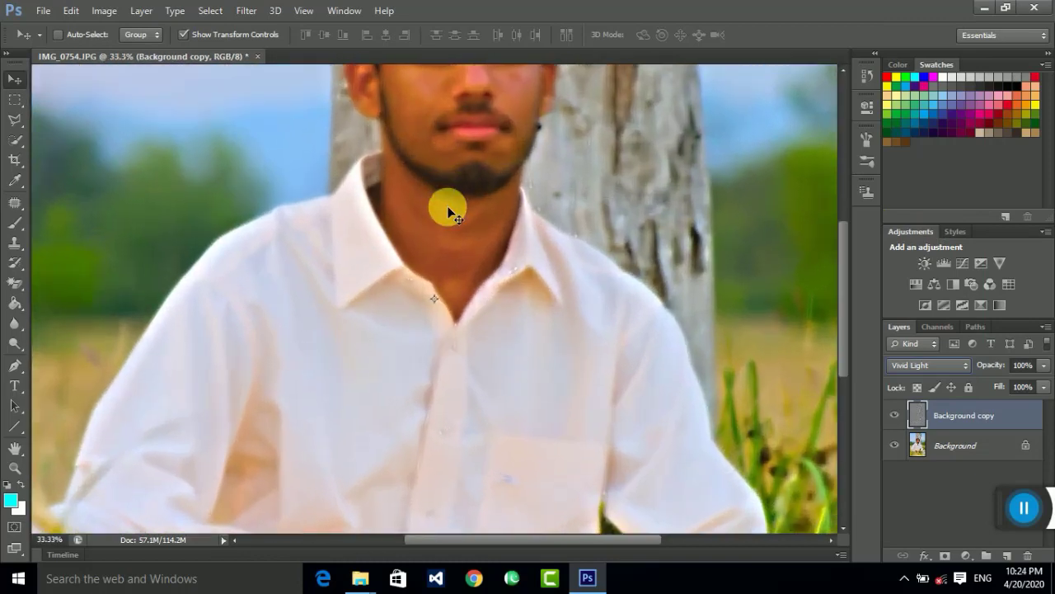
pyautogui.moveTo(496, 309); pyautogui.dragTo(478, 418)
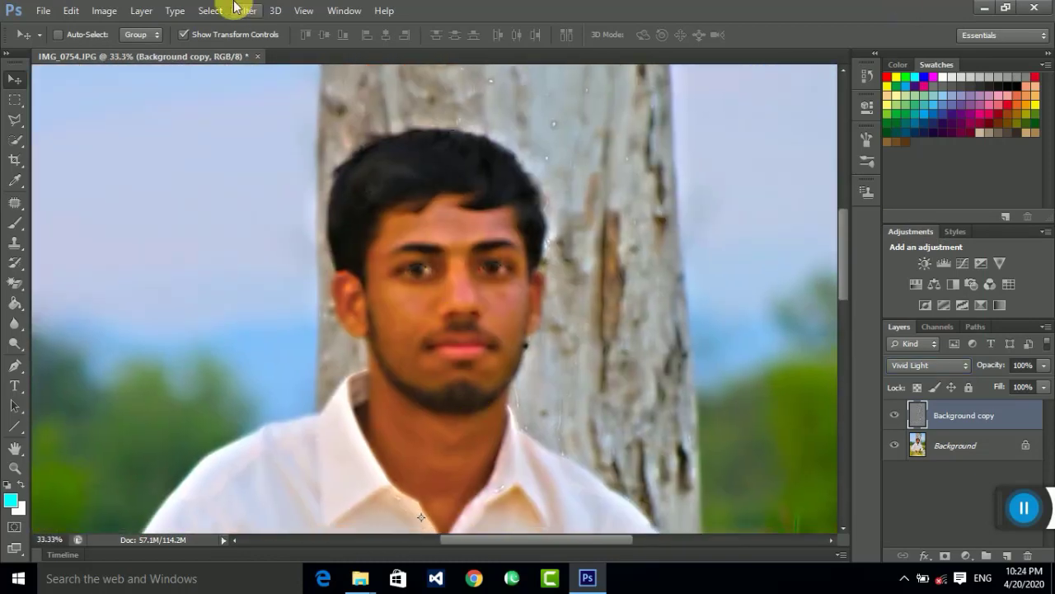
pyautogui.click(246, 10)
pyautogui.moveTo(254, 108)
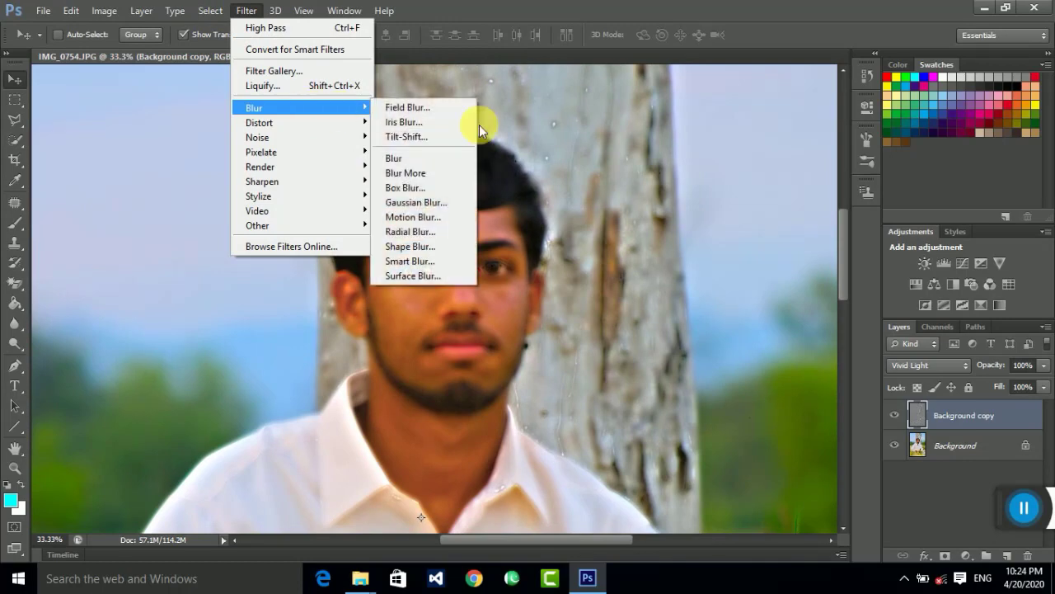
pyautogui.click(429, 203)
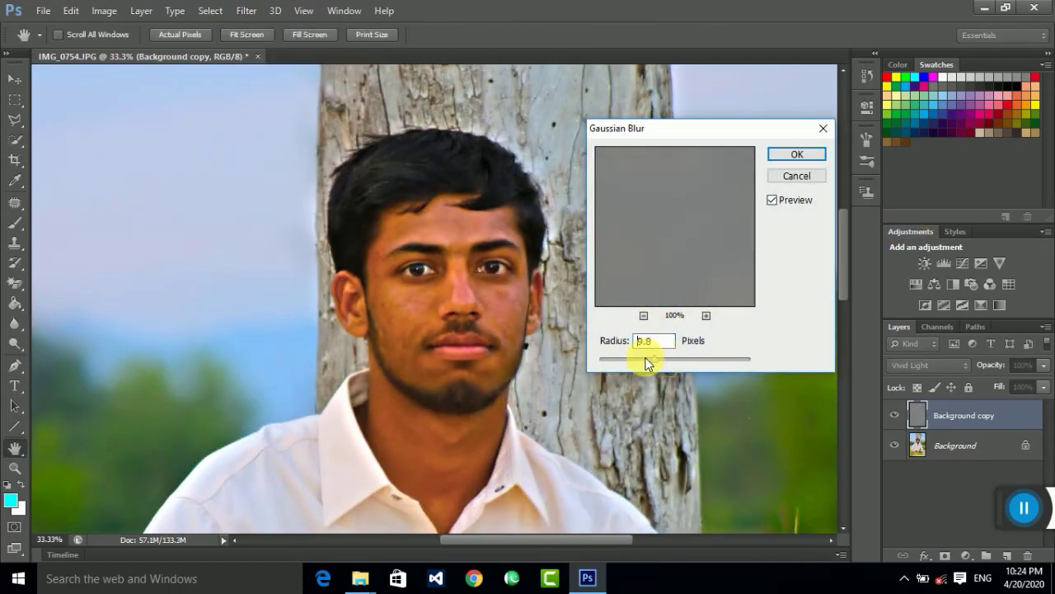
pyautogui.moveTo(618, 357); pyautogui.dragTo(605, 357)
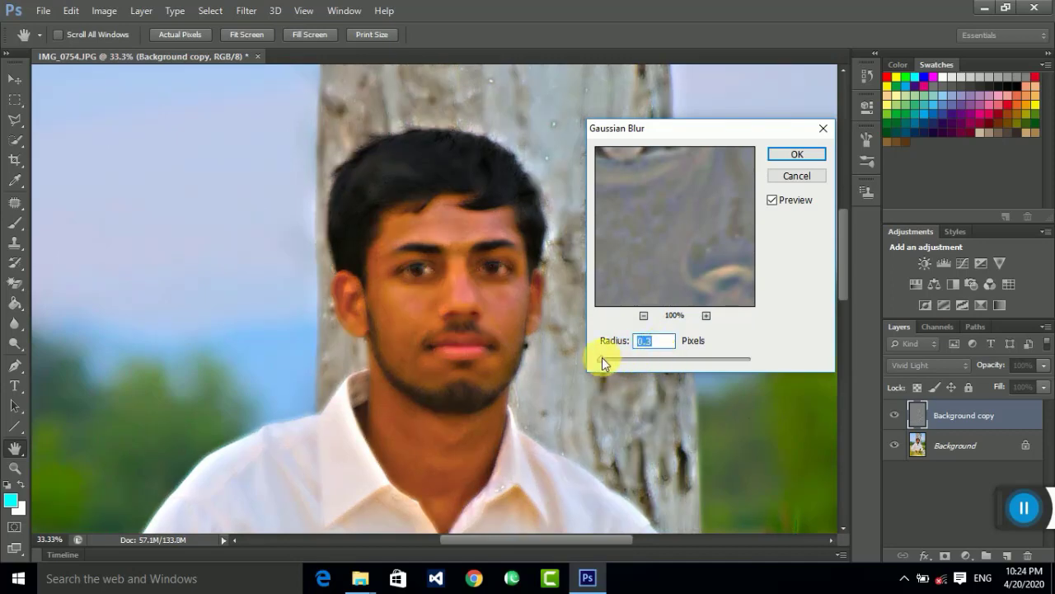
pyautogui.moveTo(601, 358); pyautogui.dragTo(601, 359)
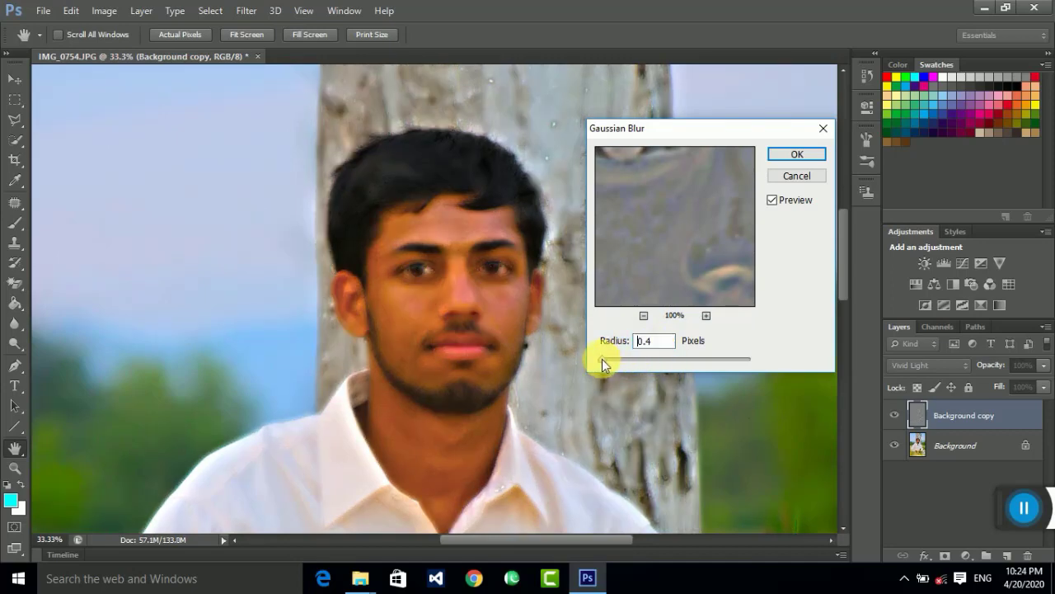
pyautogui.click(796, 157)
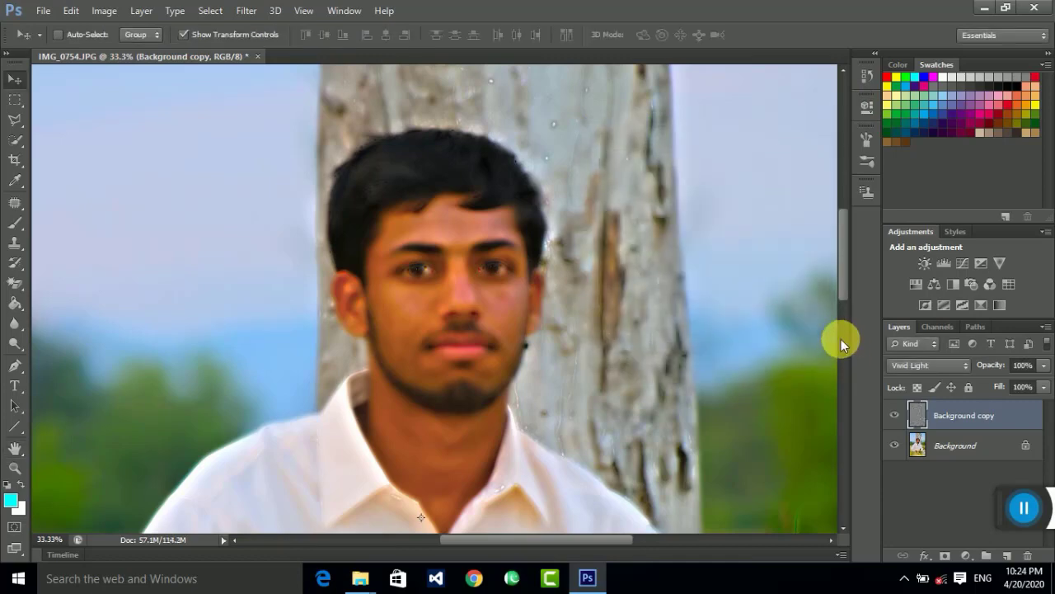
# Add a layer mask to Background copy and fill it black with the Paint Bucket
pyautogui.click(945, 556)
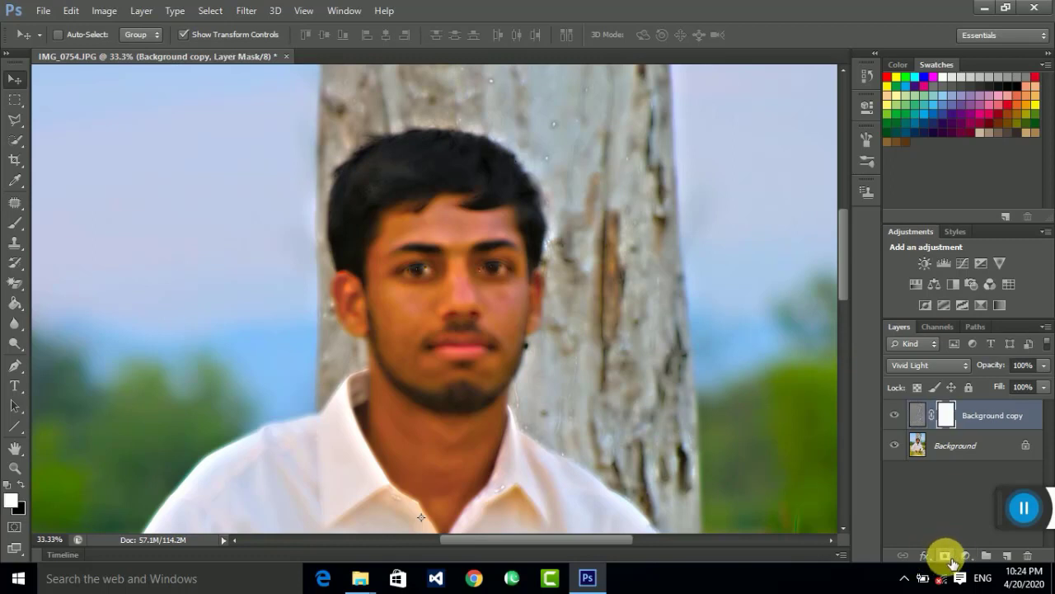
pyautogui.click(20, 485)
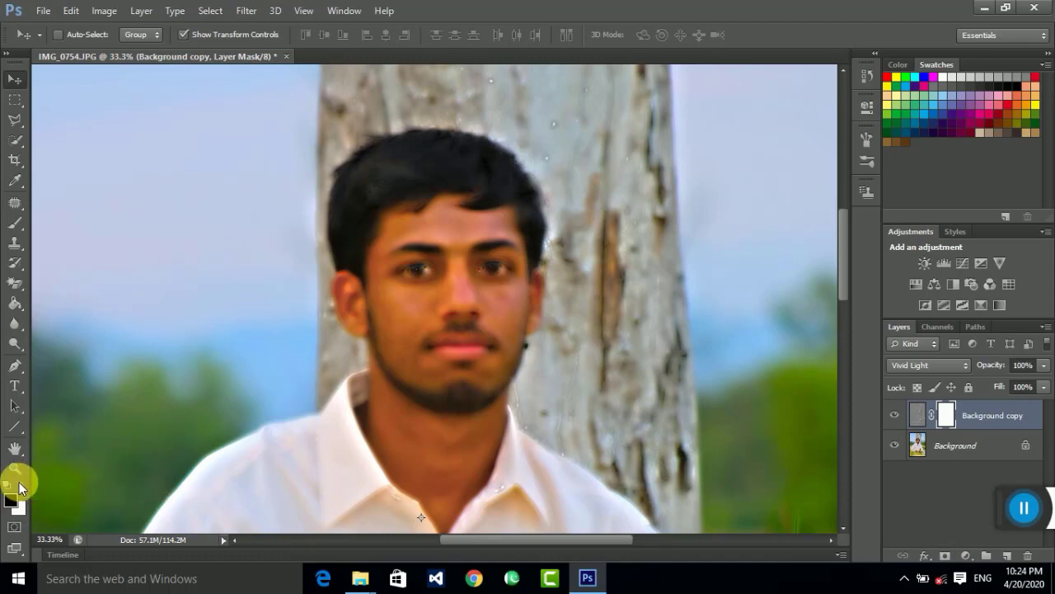
pyautogui.click(16, 310)
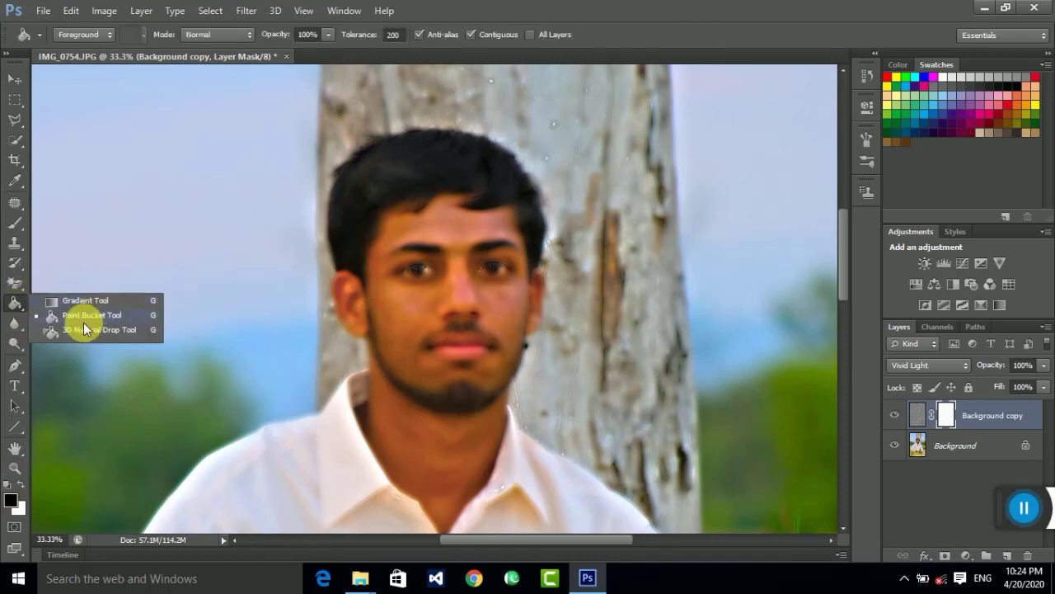
pyautogui.click(81, 319)
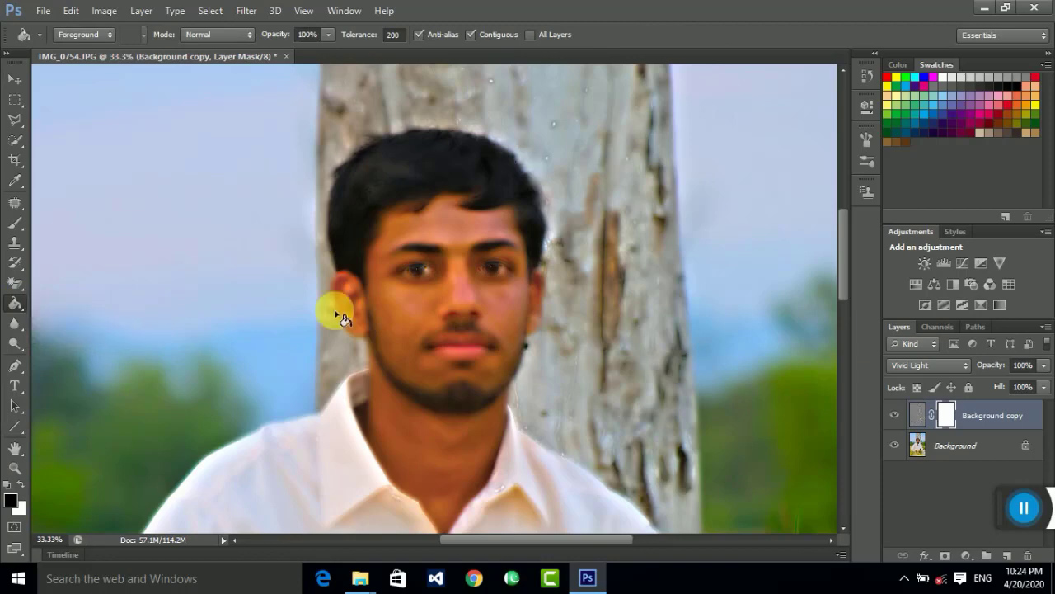
pyautogui.click(389, 302)
pyautogui.hotkey('ctrl', '+')
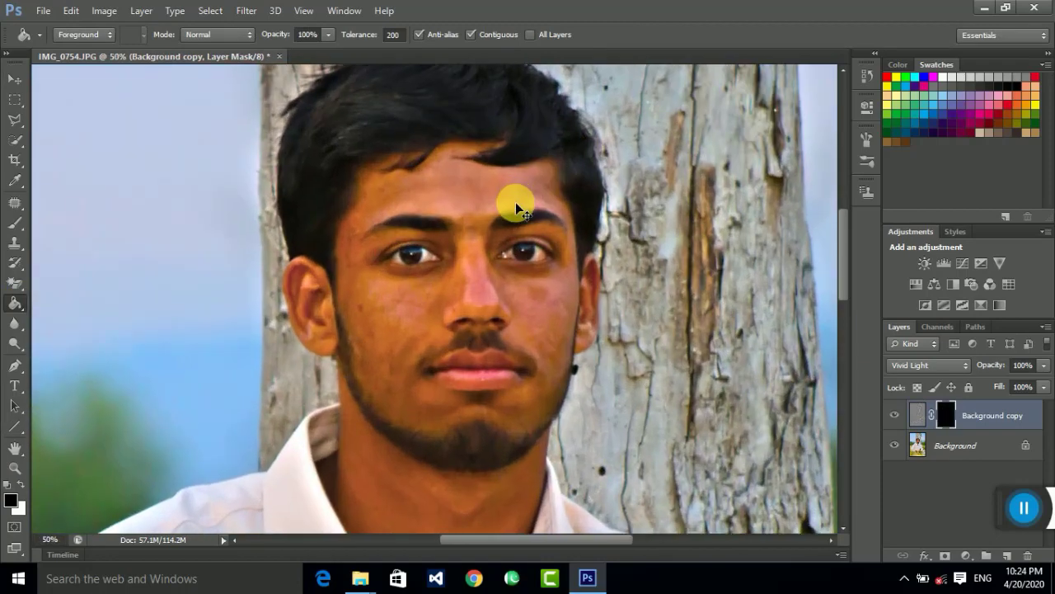
pyautogui.hotkey('ctrl', '+')
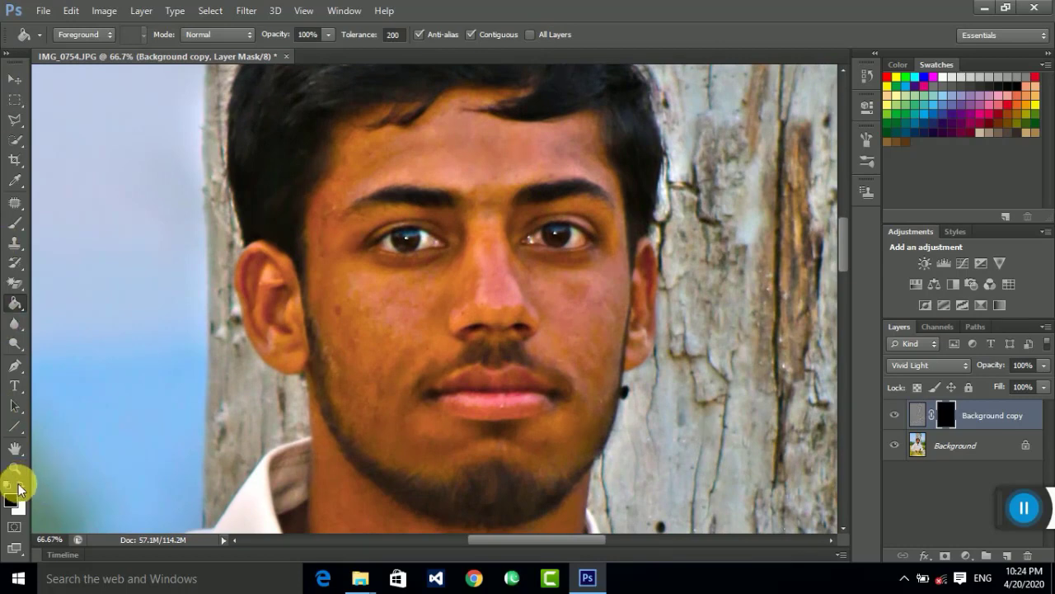
# Switch to the Brush tool with 20% opacity and 50% flow
pyautogui.rightClick(12, 227)
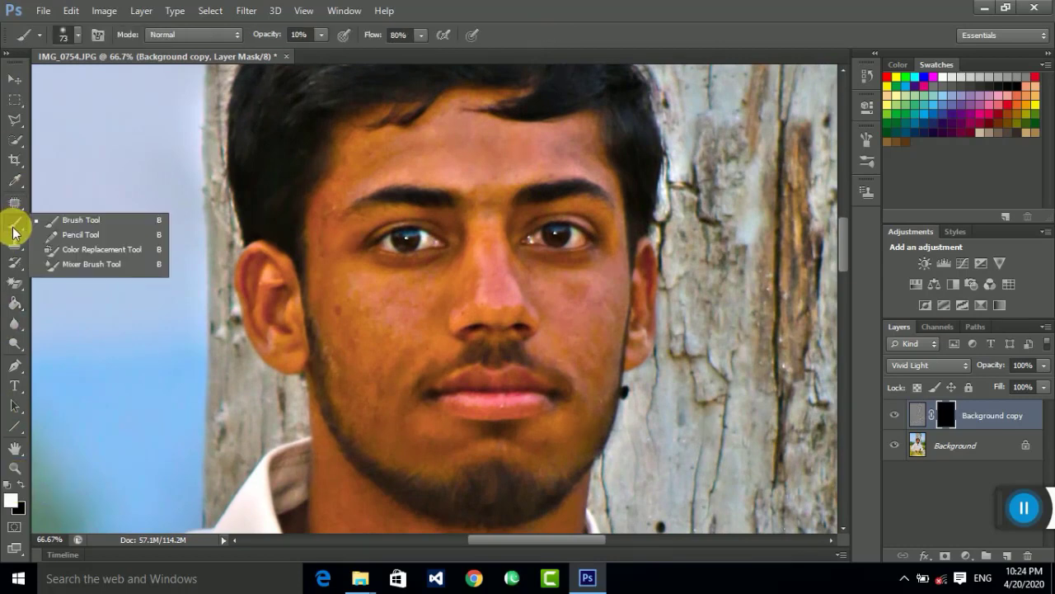
pyautogui.click(106, 223)
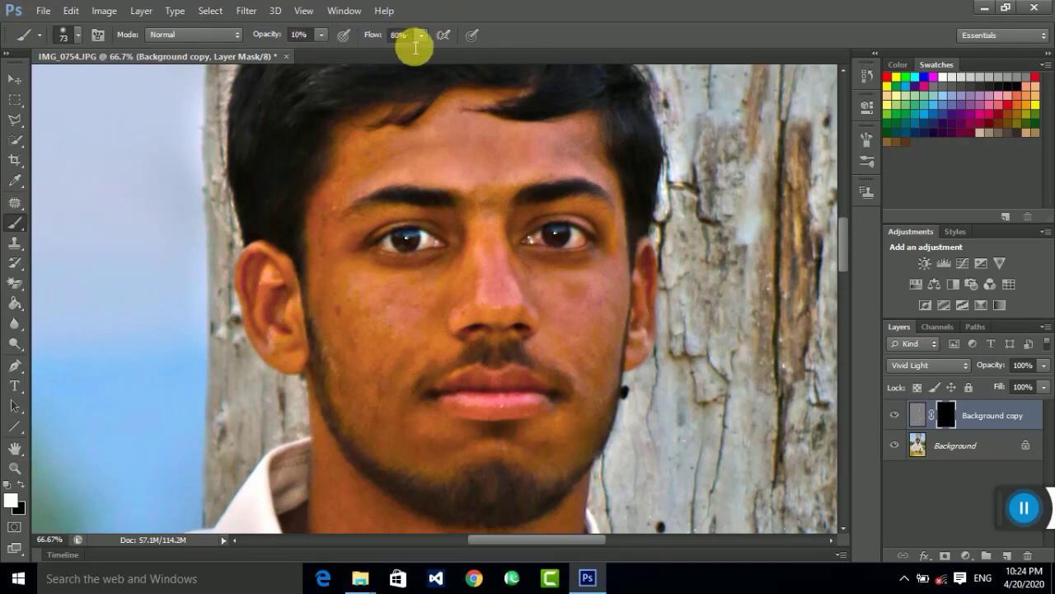
pyautogui.click(262, 36)
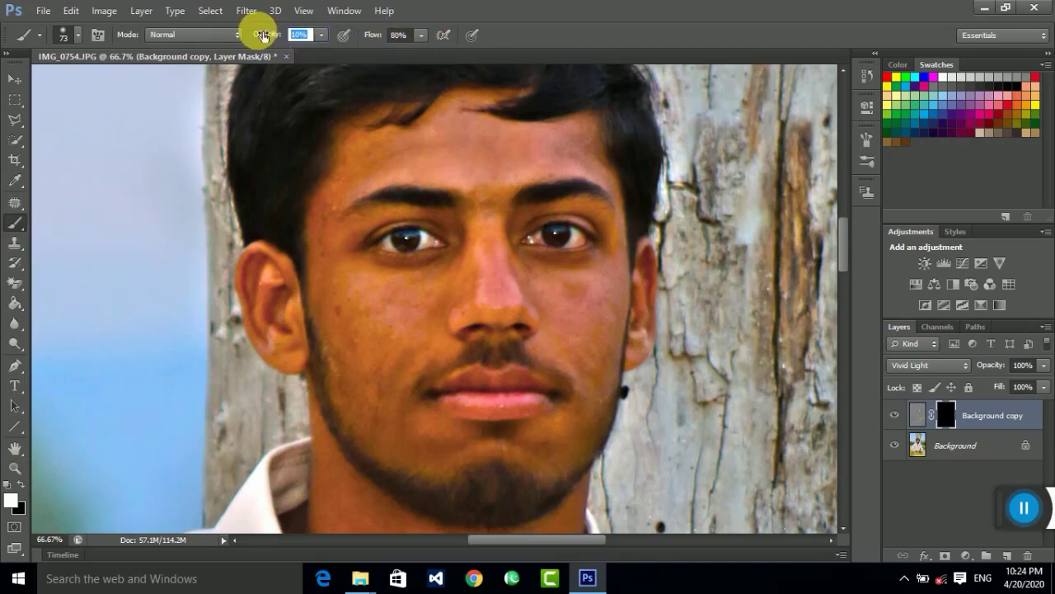
pyautogui.click(301, 35)
pyautogui.write('20')
pyautogui.click(390, 34)
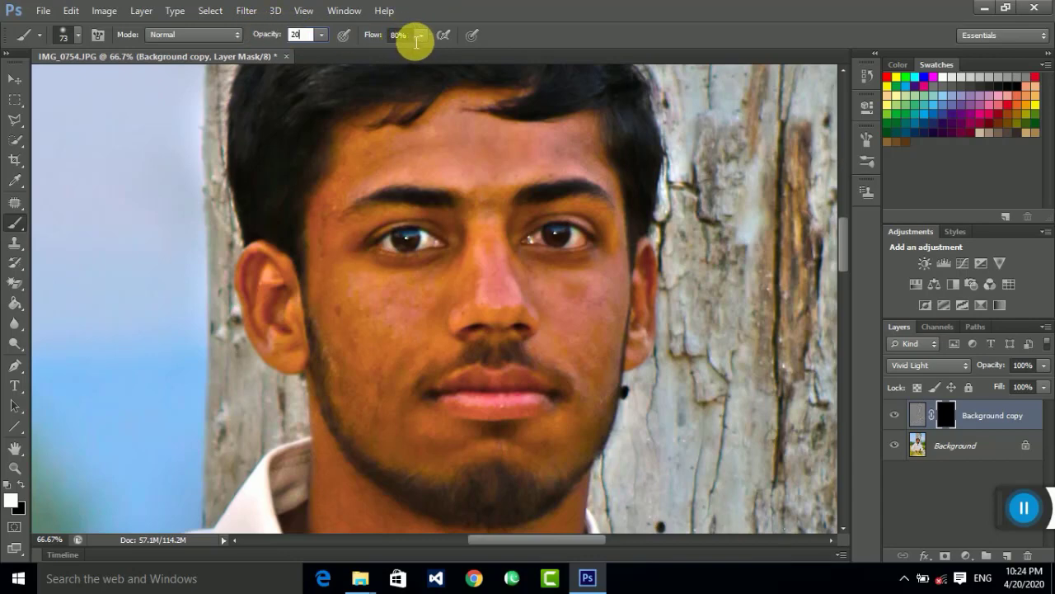
pyautogui.click(416, 37)
pyautogui.write('50')
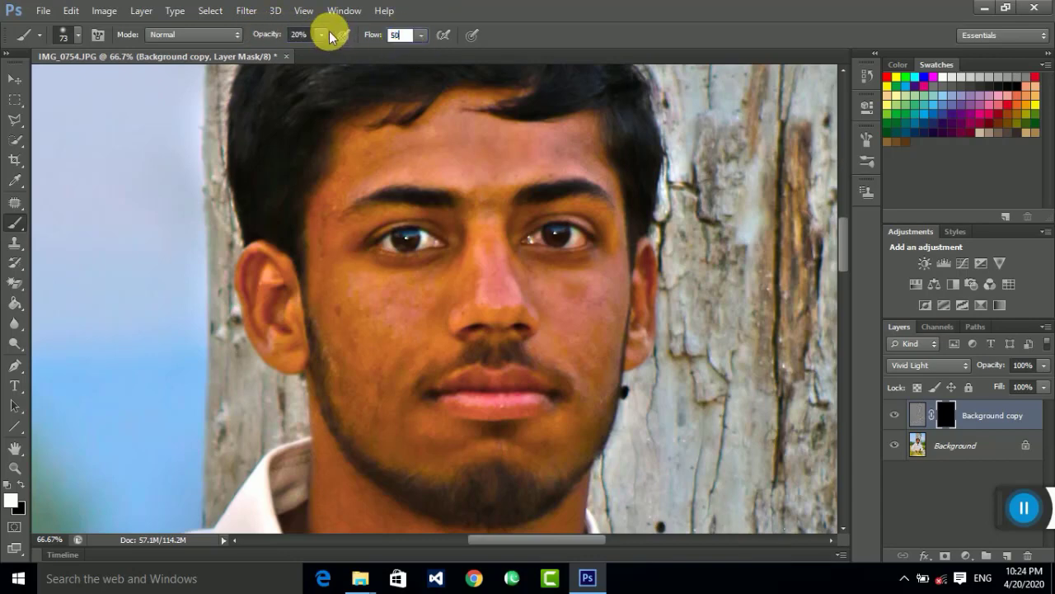
# Pick a soft round brush at 82 px with 0% hardness
pyautogui.click(79, 37)
pyautogui.click(82, 155)
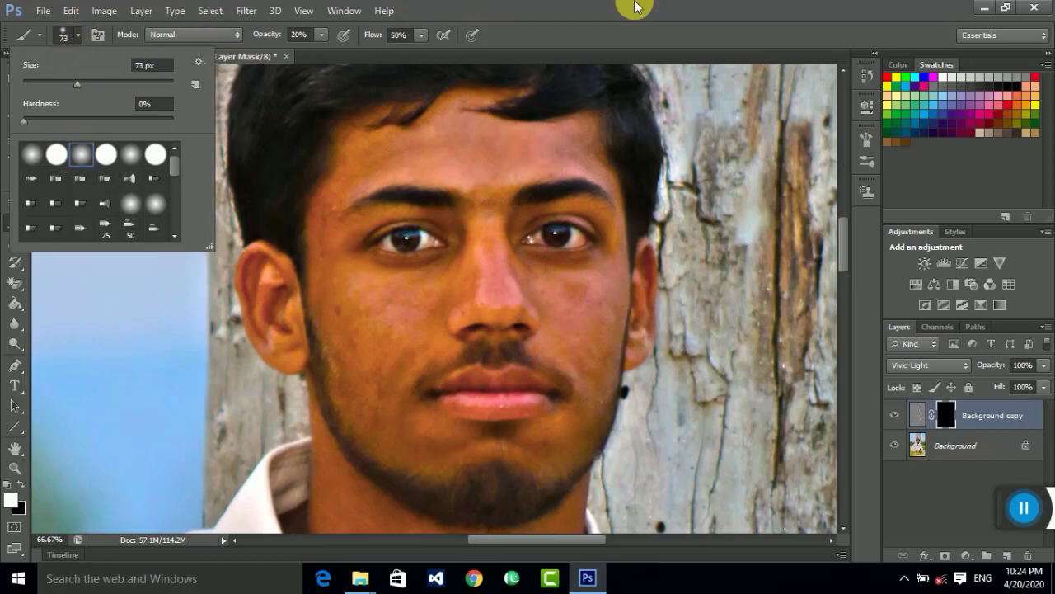
pyautogui.click(523, 123)
pyautogui.click(79, 37)
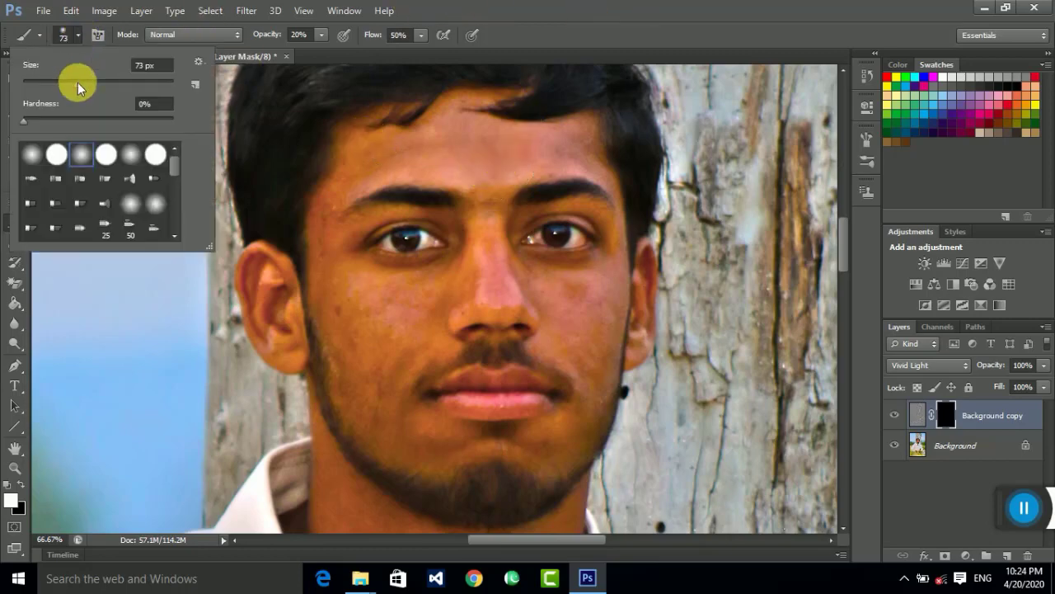
pyautogui.click(442, 143)
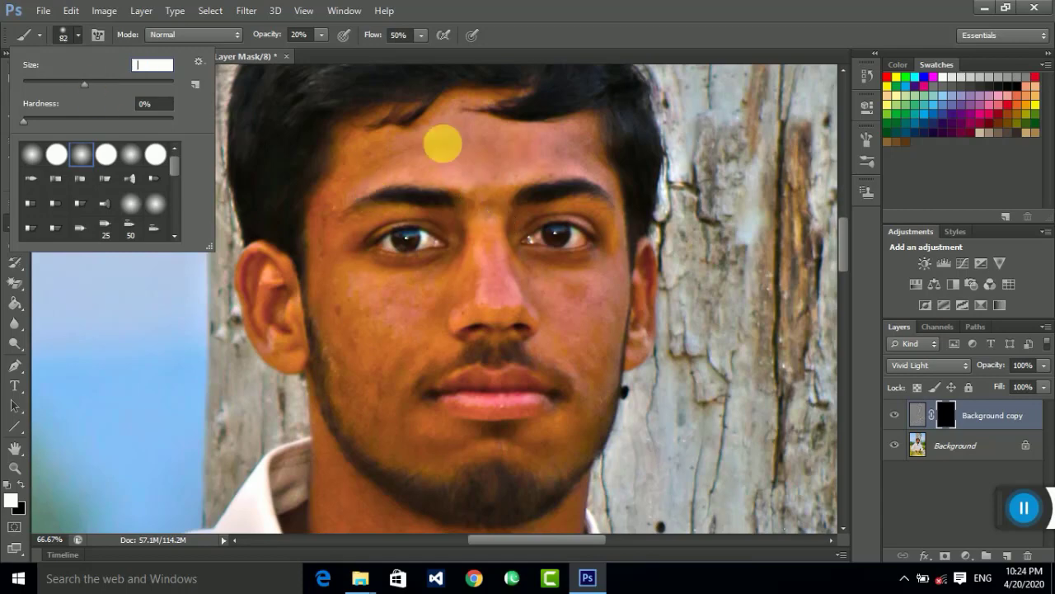
pyautogui.click(560, 227)
pyautogui.click(475, 191)
# Brush white into the Background copy mask over the cheeks, forehead and ear
pyautogui.scroll(2, 478, 198)
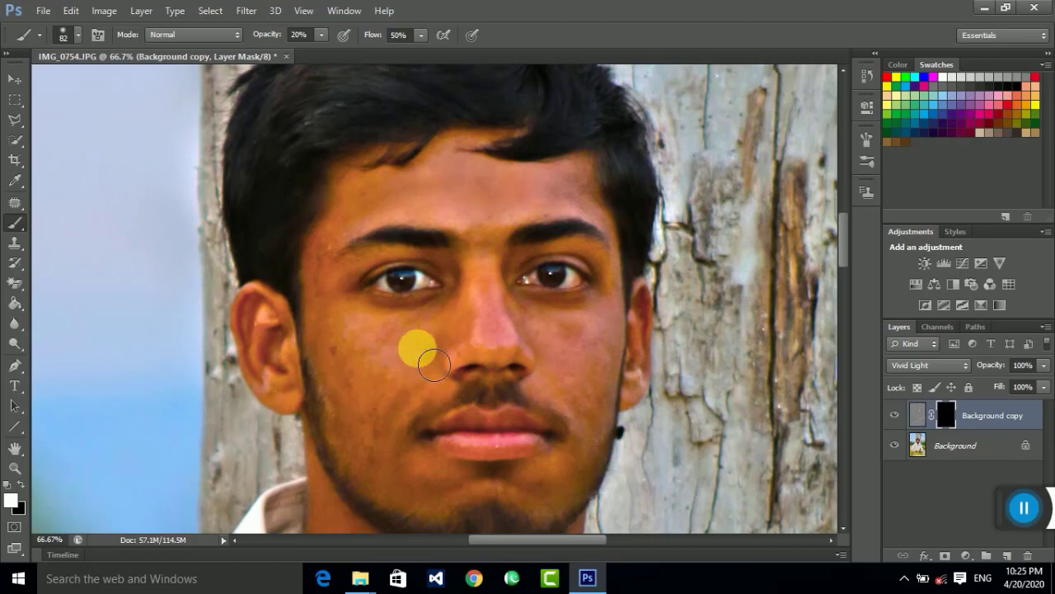
pyautogui.moveTo(857, 382); pyautogui.dragTo(736, 361)
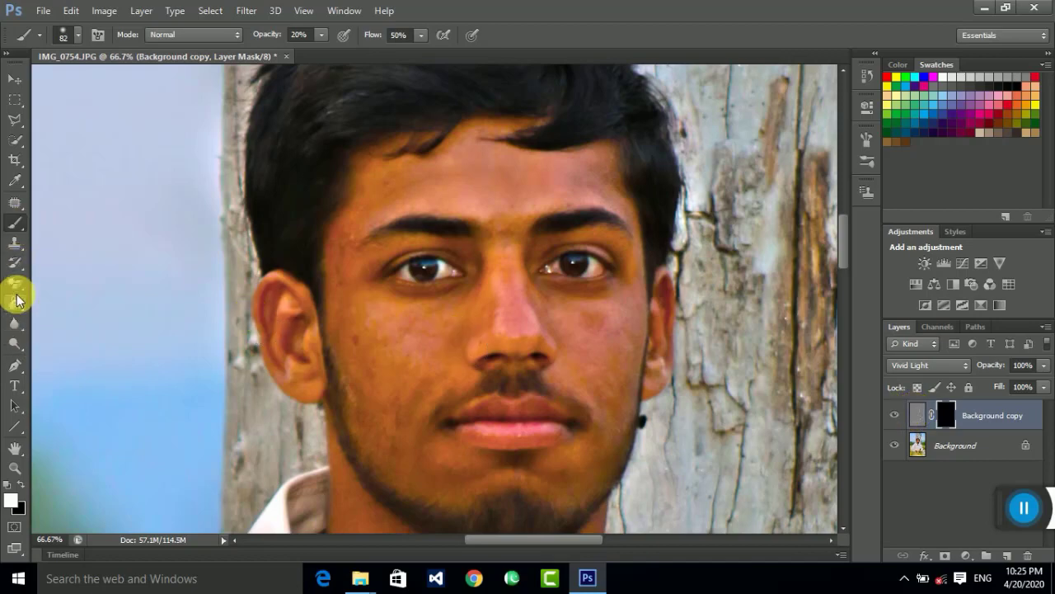
pyautogui.rightClick(17, 299)
pyautogui.click(73, 295)
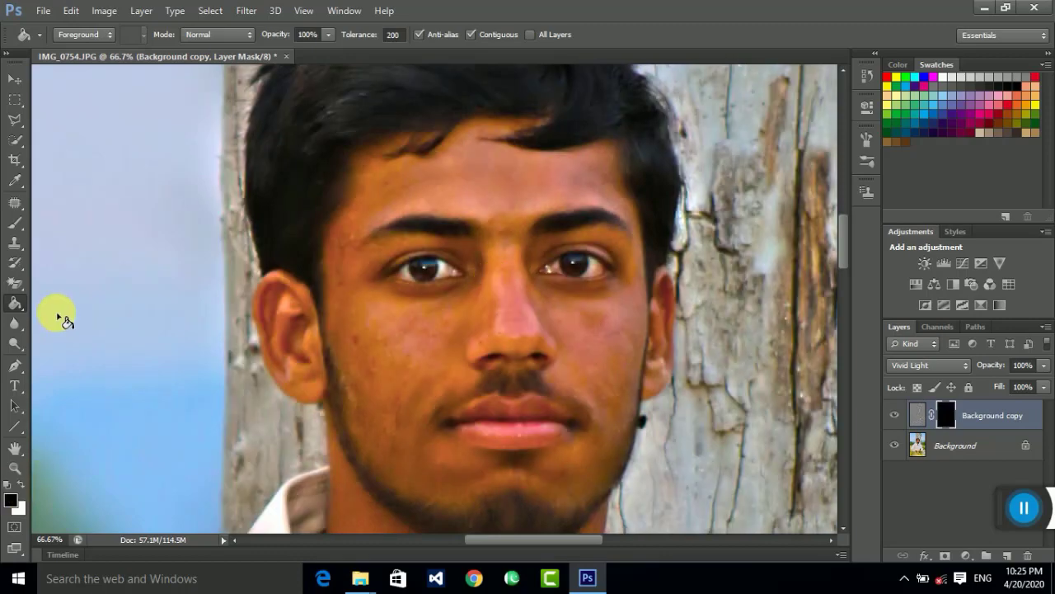
pyautogui.rightClick(18, 224)
pyautogui.click(74, 218)
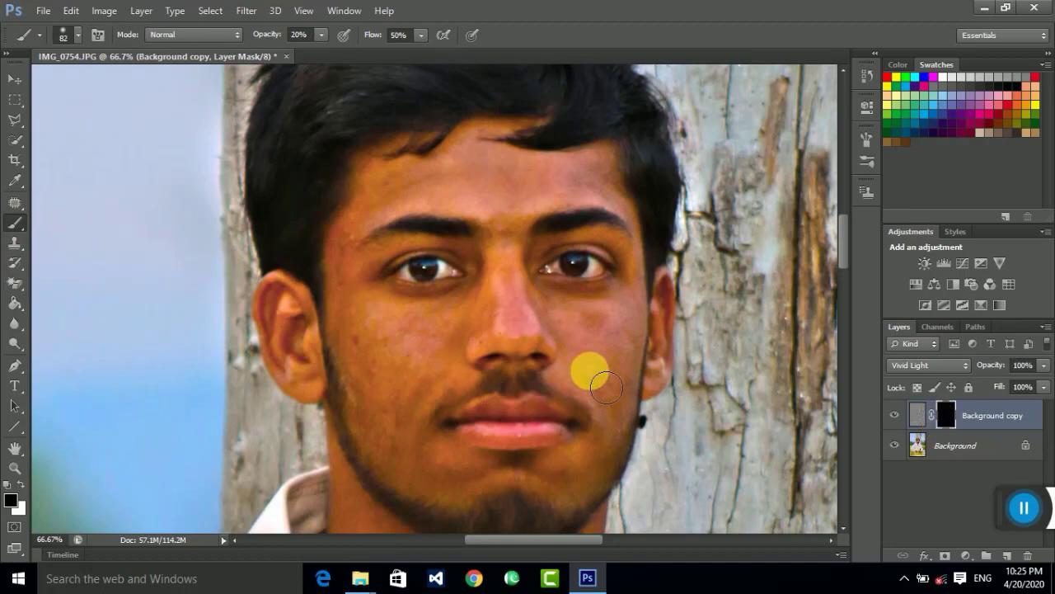
pyautogui.click(20, 483)
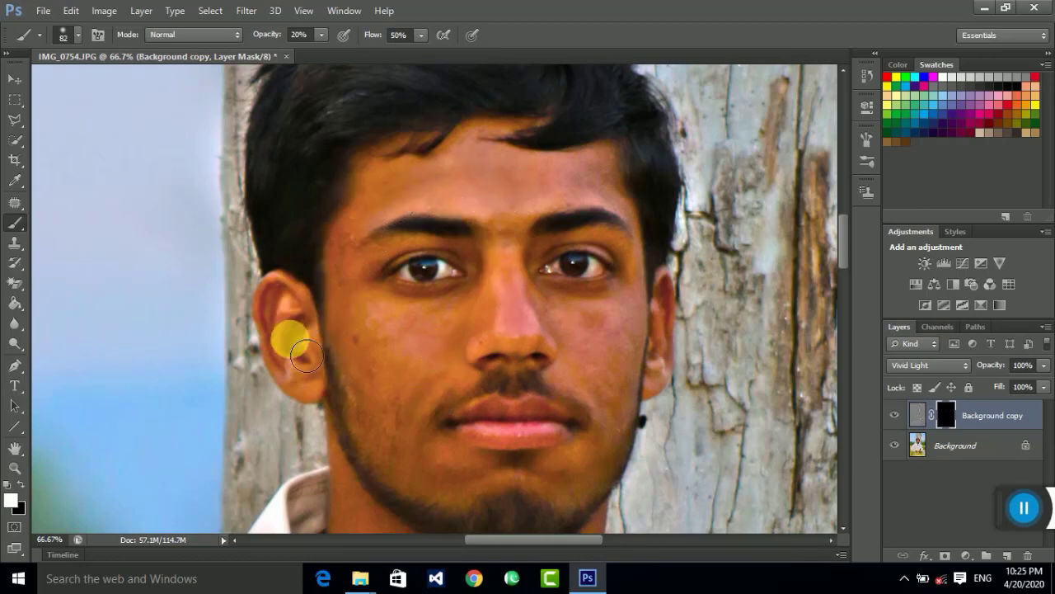
pyautogui.moveTo(503, 382); pyautogui.dragTo(469, 273)
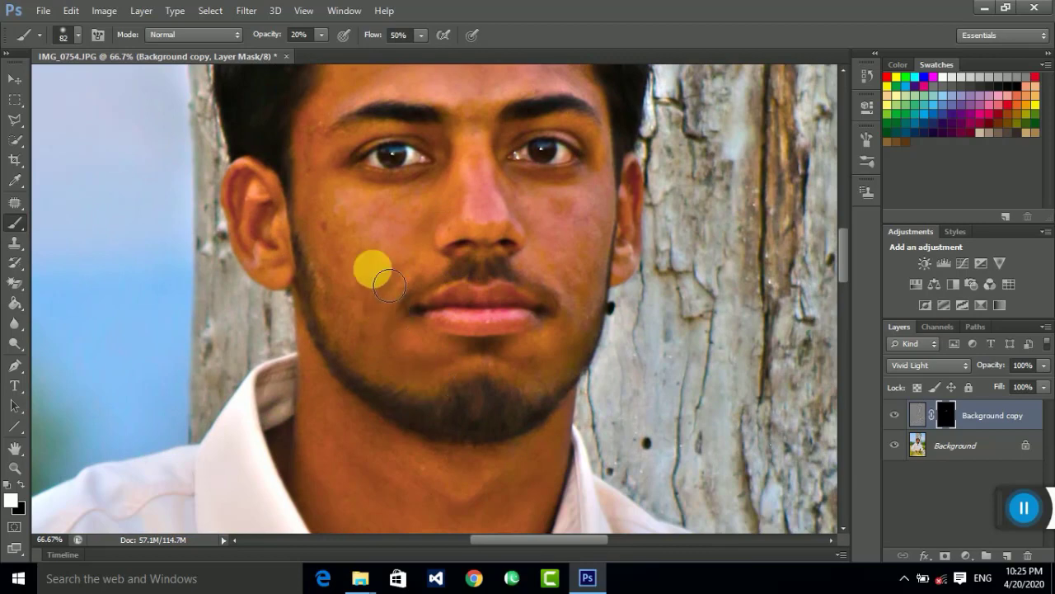
pyautogui.moveTo(372, 252); pyautogui.dragTo(353, 326)
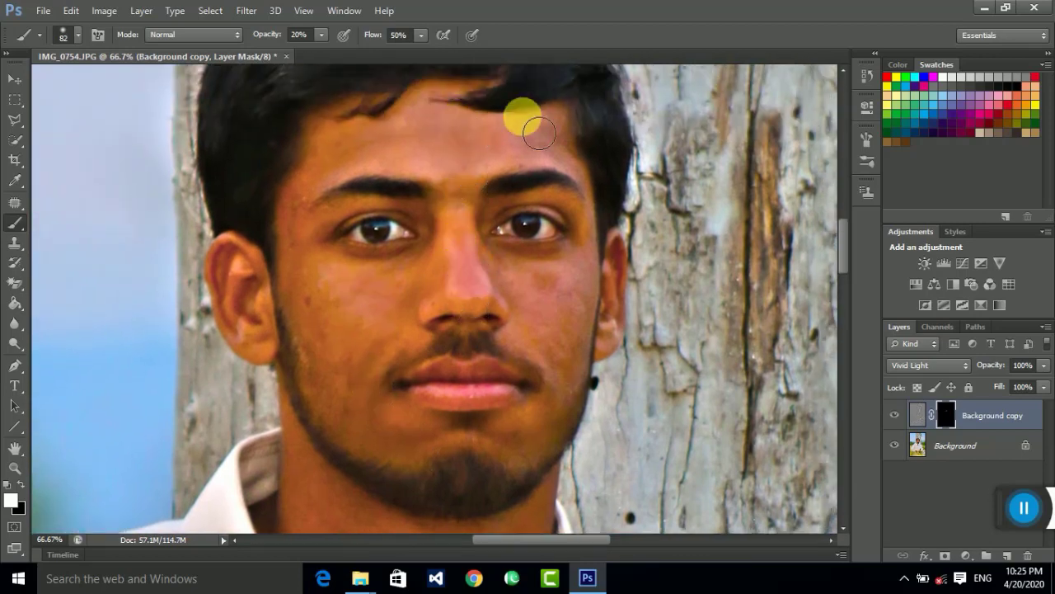
# Fit the photo in the window and set the brush to 50% opacity, 162 px size
pyautogui.press('5')
pyautogui.hotkey('ctrl', '0')
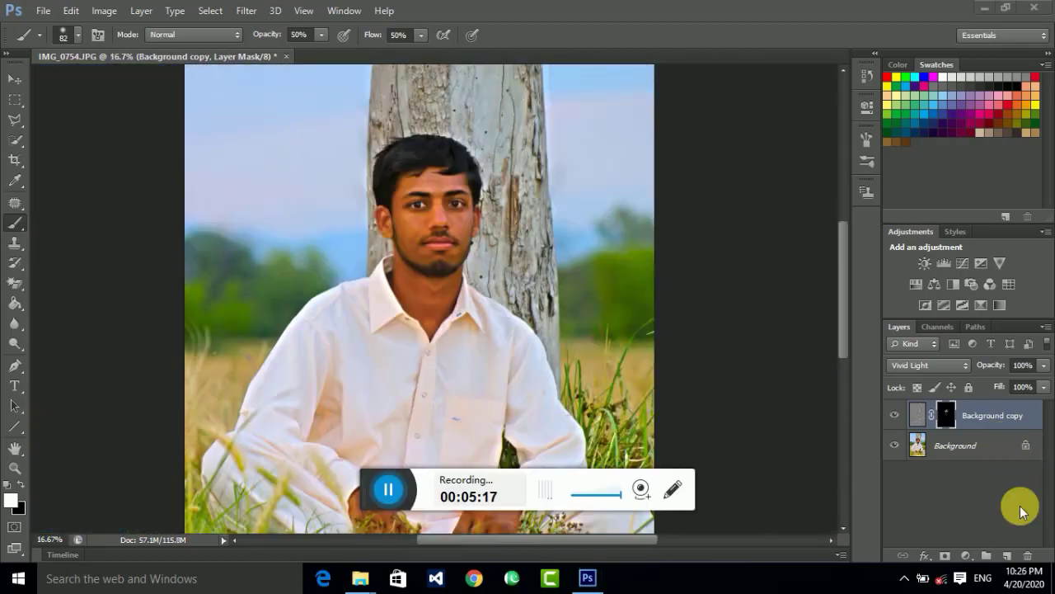
pyautogui.moveTo(383, 501); pyautogui.dragTo(973, 508)
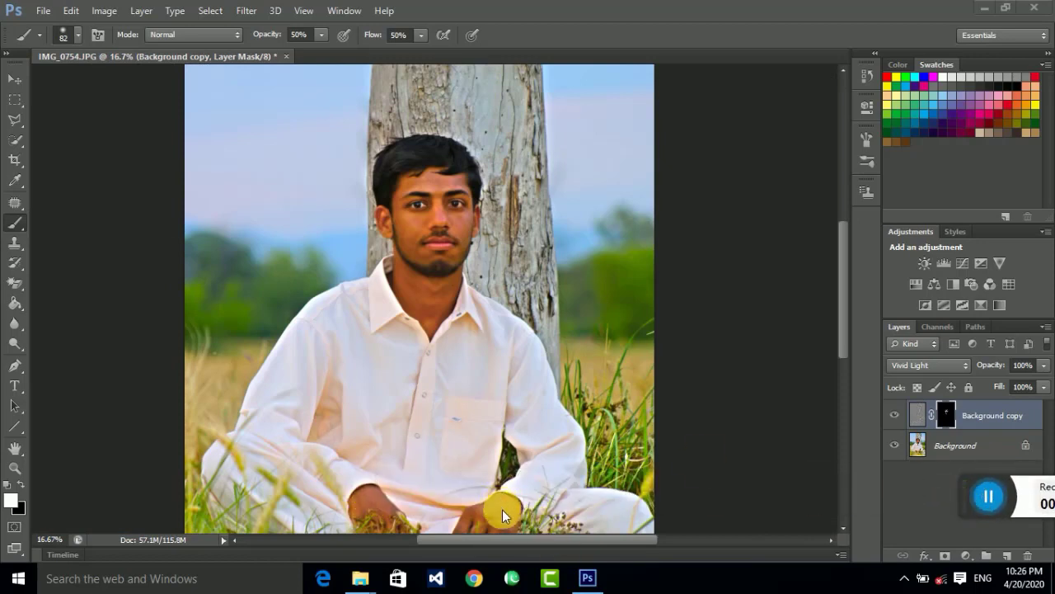
pyautogui.click(78, 36)
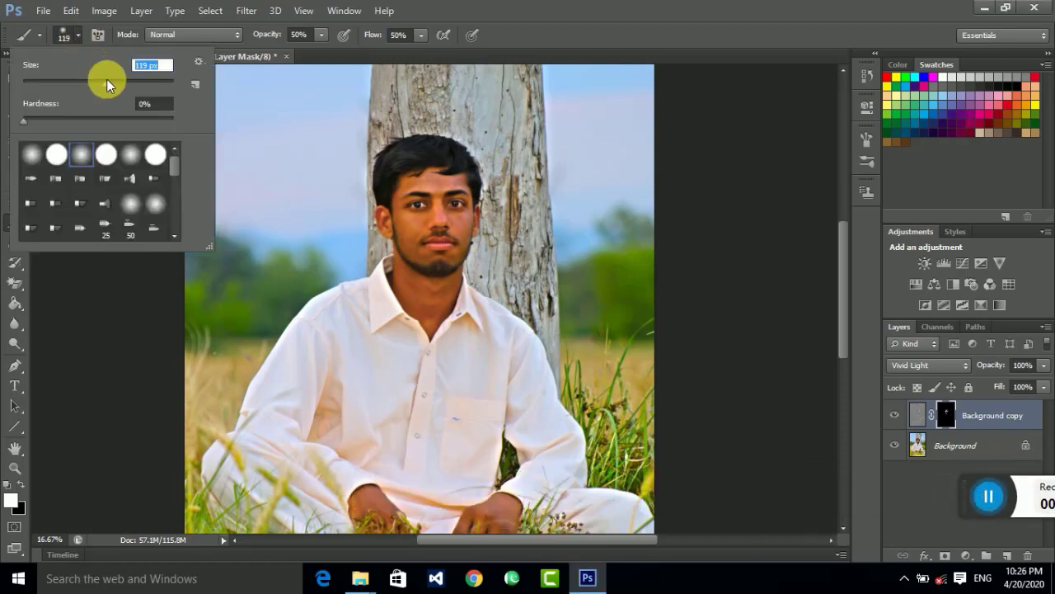
pyautogui.moveTo(106, 82); pyautogui.dragTo(122, 83)
pyautogui.click(482, 509)
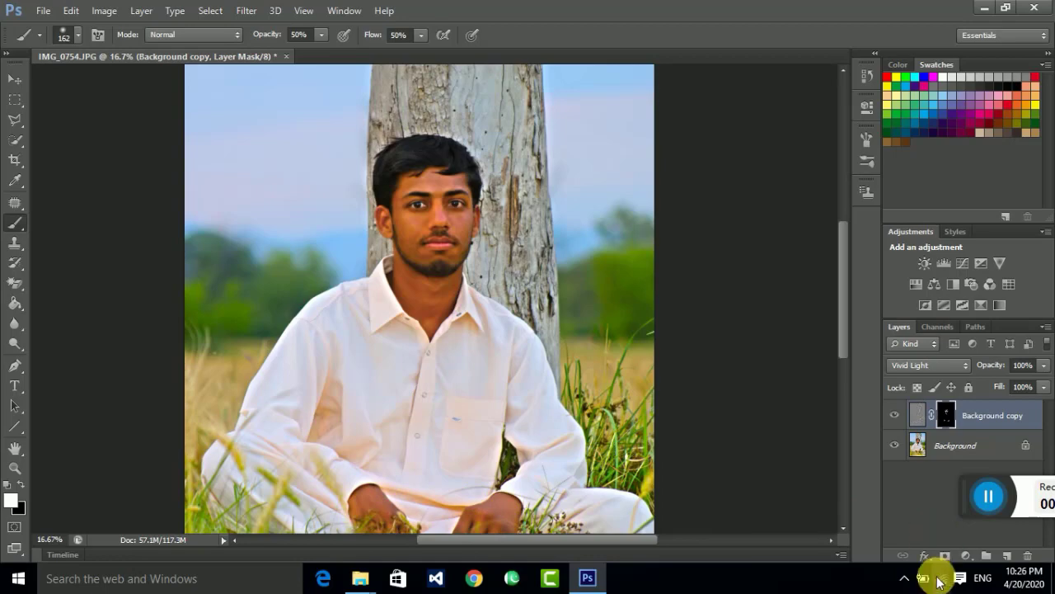
# Merge Background copy down into Background, then duplicate Background as a fresh copy
pyautogui.rightClick(999, 420)
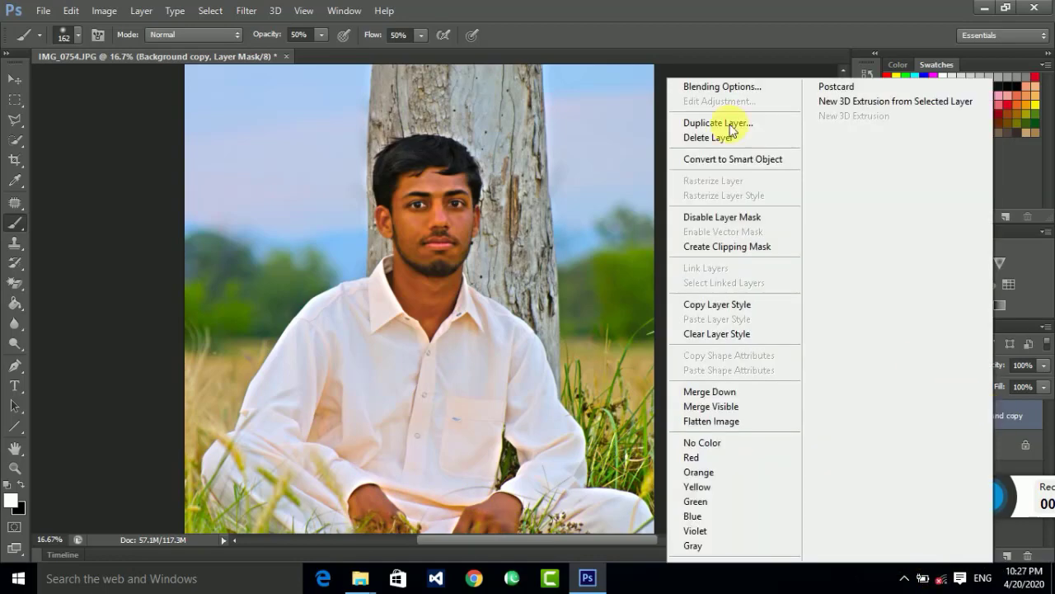
pyautogui.click(712, 13)
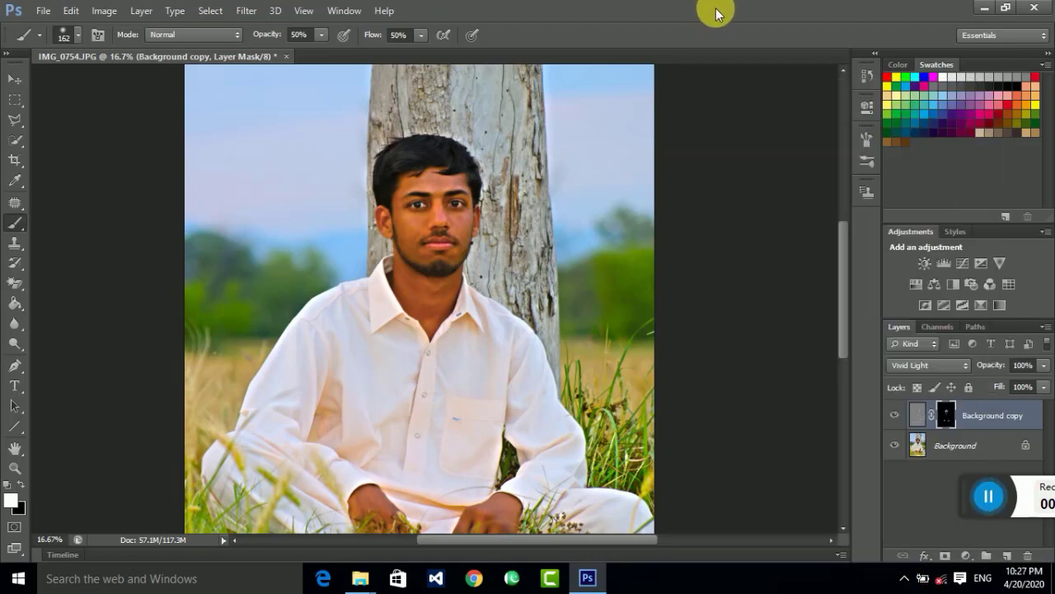
pyautogui.rightClick(1001, 422)
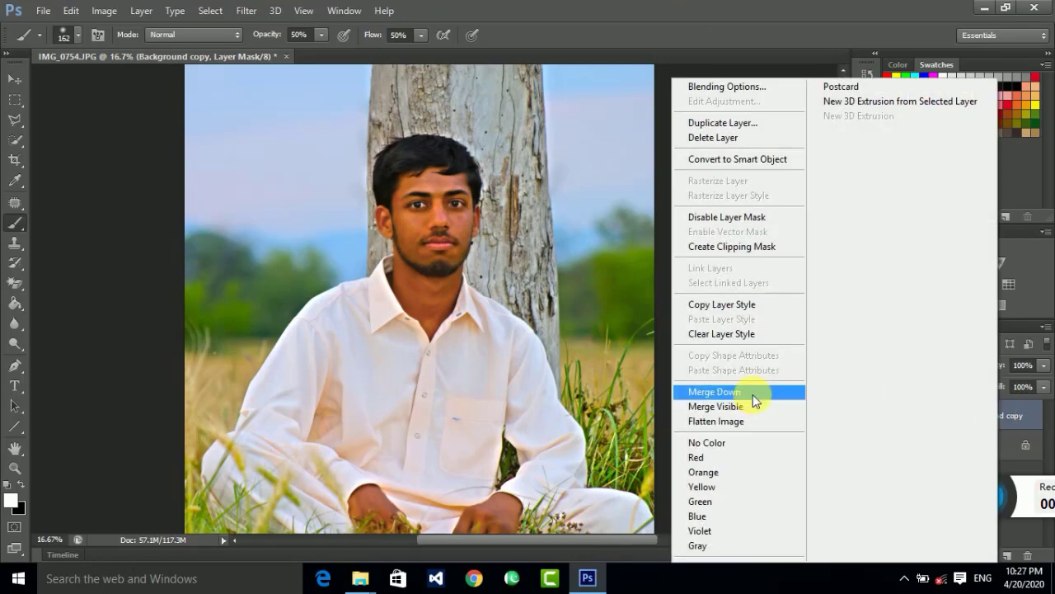
pyautogui.click(752, 394)
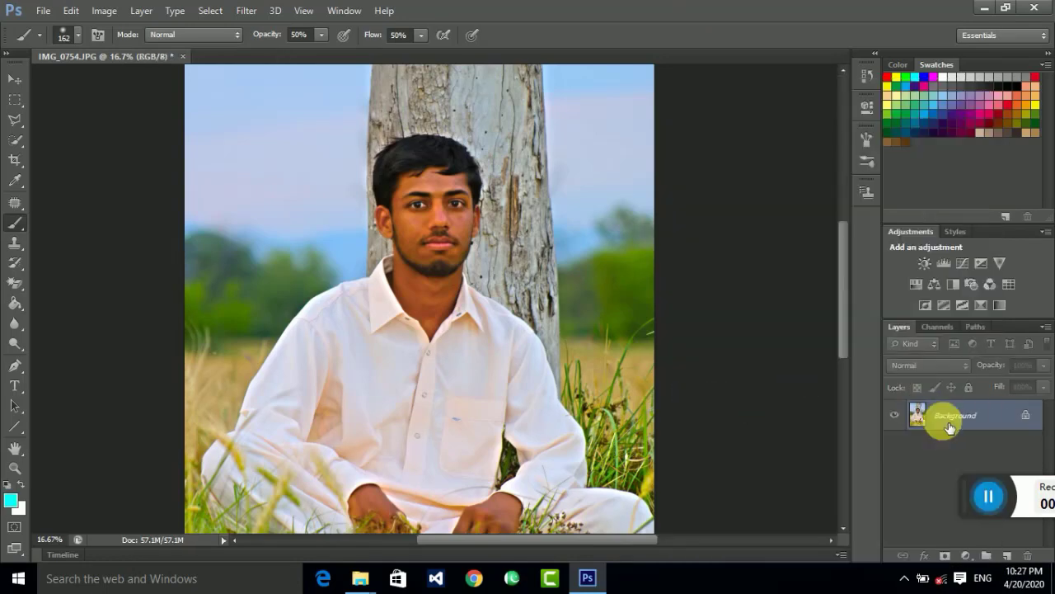
pyautogui.moveTo(943, 429)
pyautogui.mouseDown()
pyautogui.moveTo(1012, 493)
pyautogui.moveTo(1007, 556)
pyautogui.mouseUp()
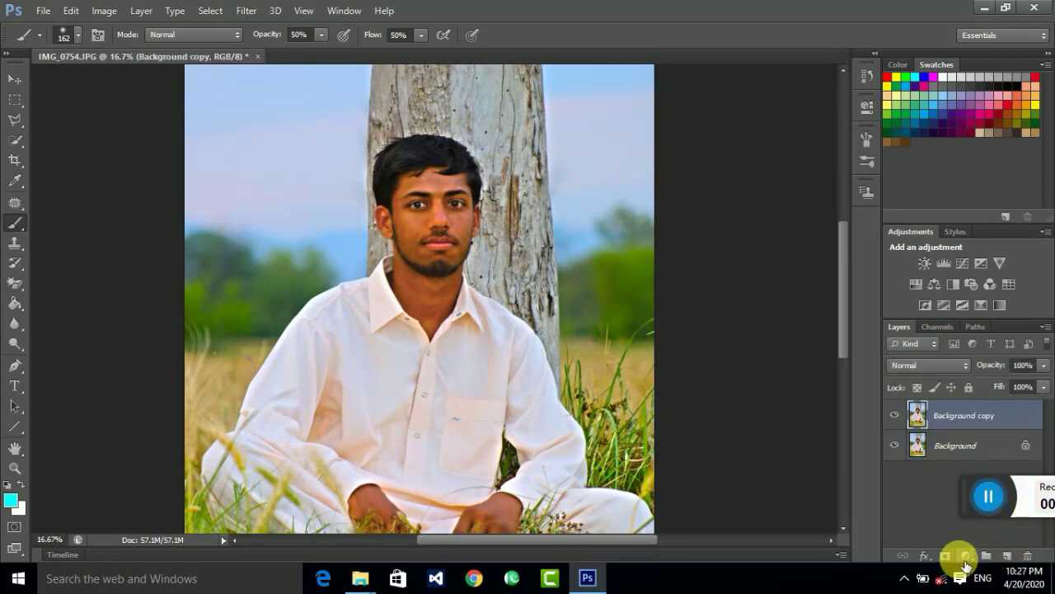
# Add a Selective Color 1 adjustment layer with Reds Black set to -37%
pyautogui.click(967, 556)
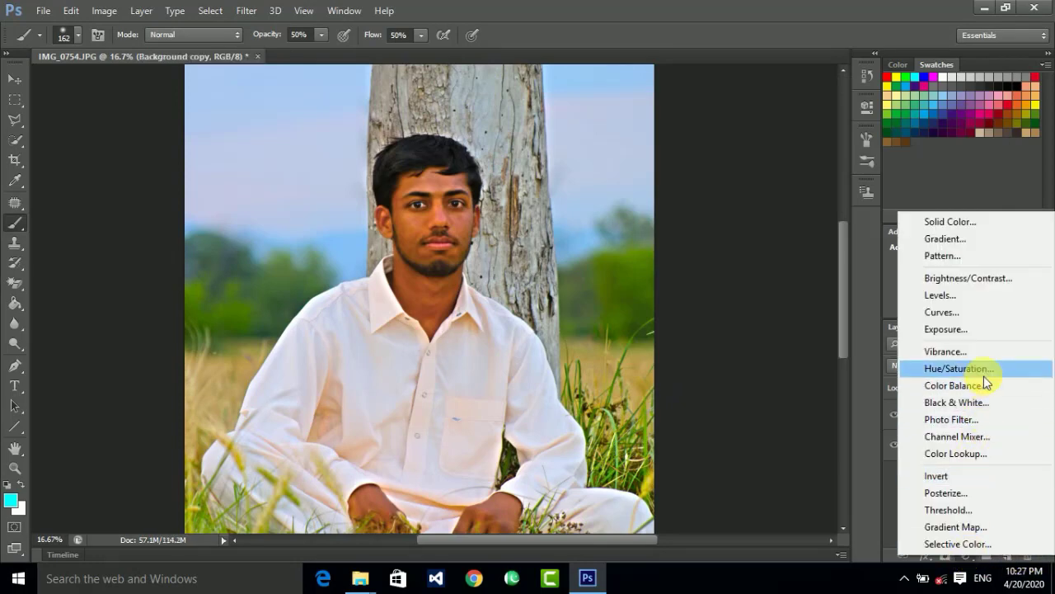
pyautogui.click(981, 543)
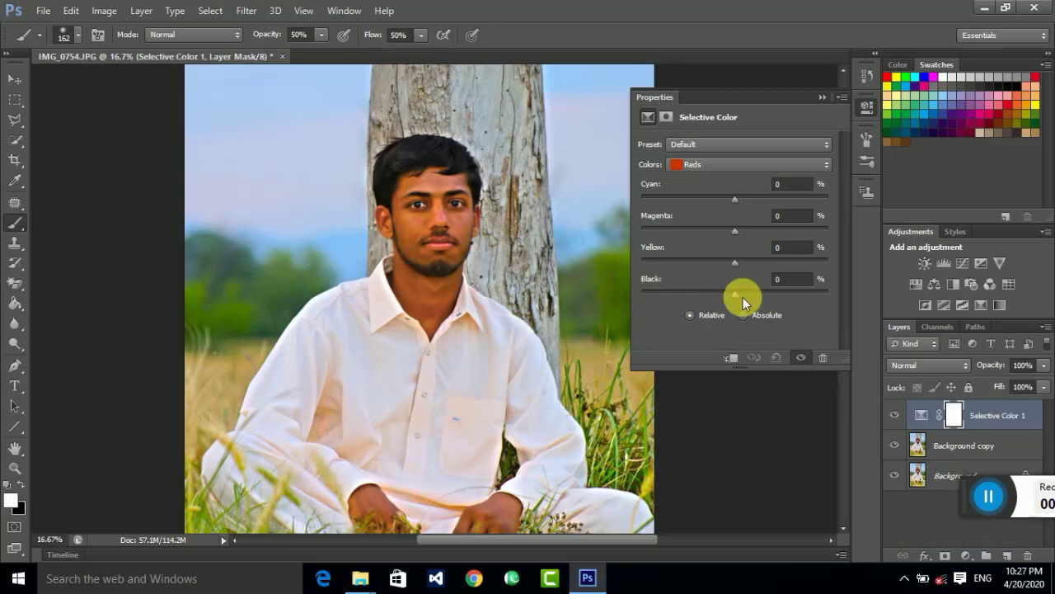
pyautogui.moveTo(743, 297); pyautogui.dragTo(699, 292)
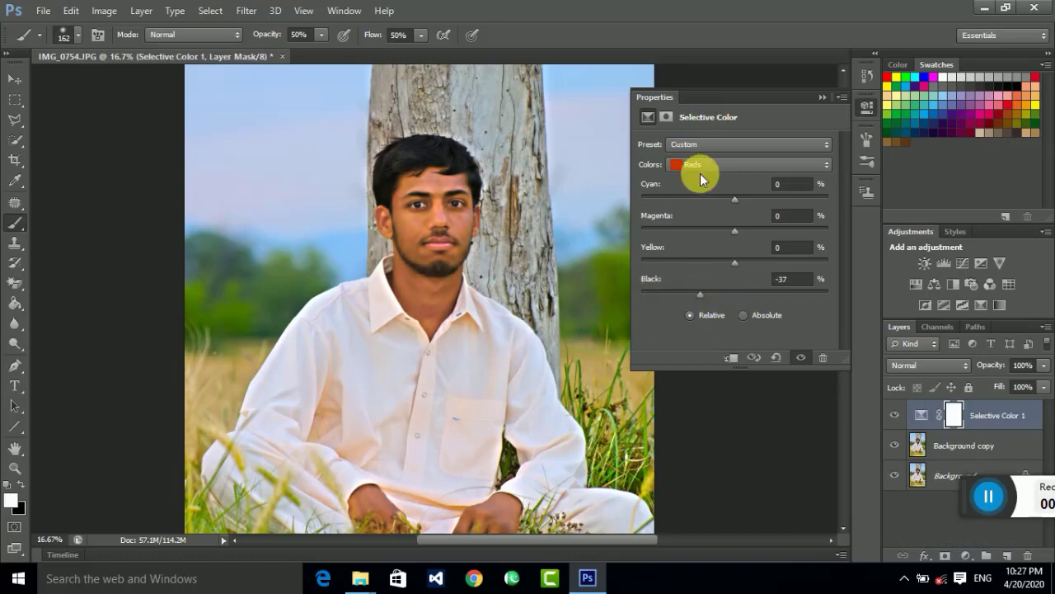
pyautogui.click(821, 97)
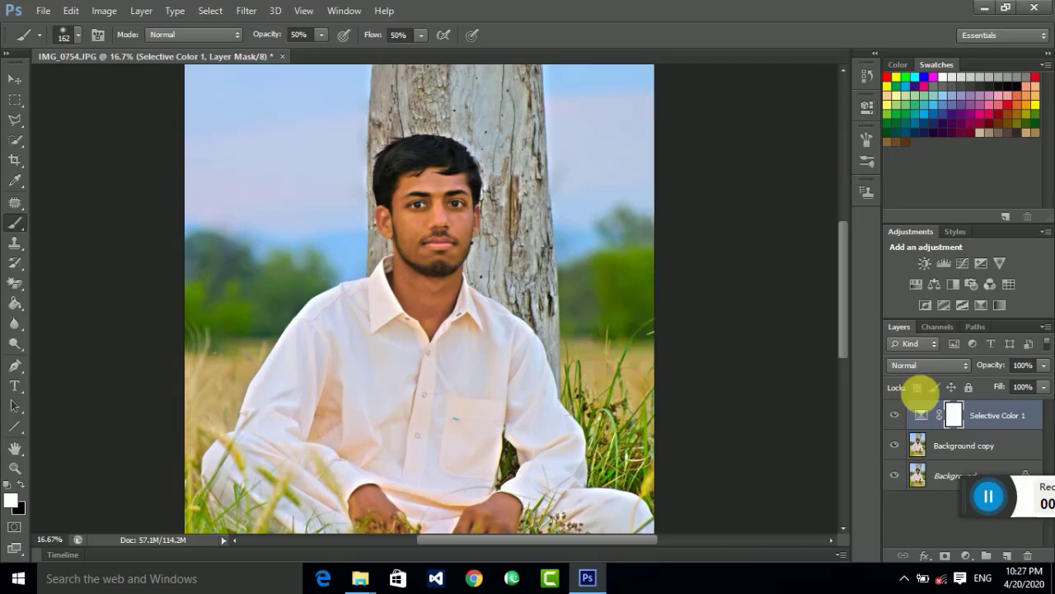
# Add a Selective Color 2 layer with Blacks colour range Black raised to about +15%
pyautogui.click(966, 556)
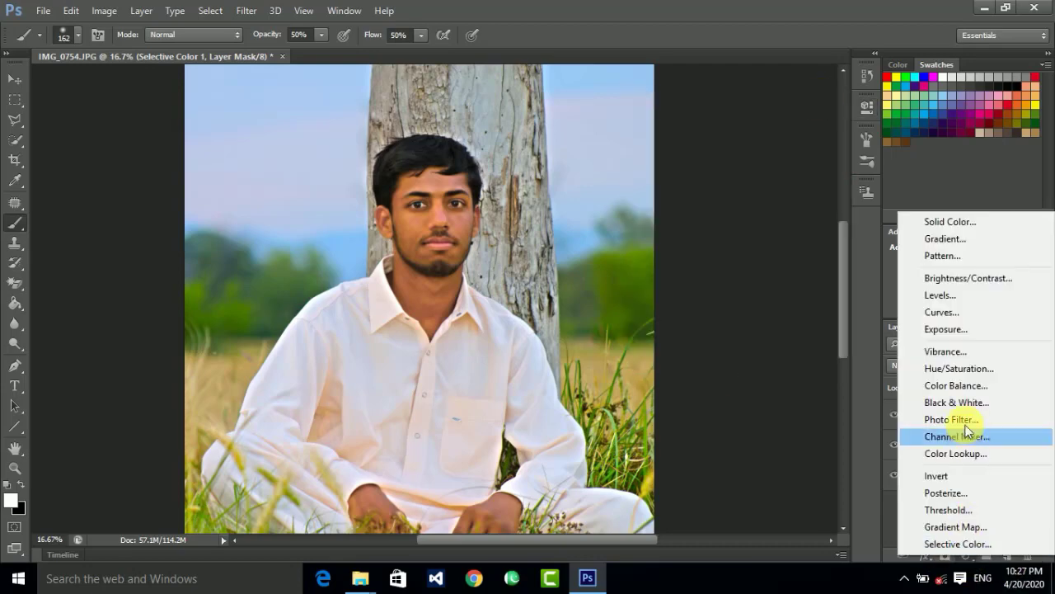
pyautogui.click(954, 542)
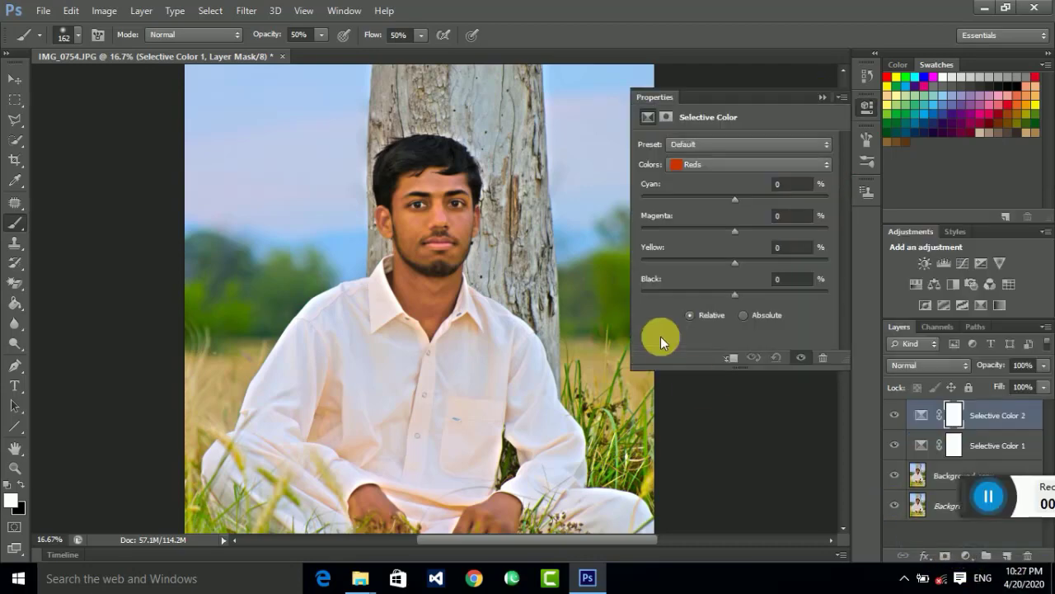
pyautogui.click(713, 165)
pyautogui.click(724, 281)
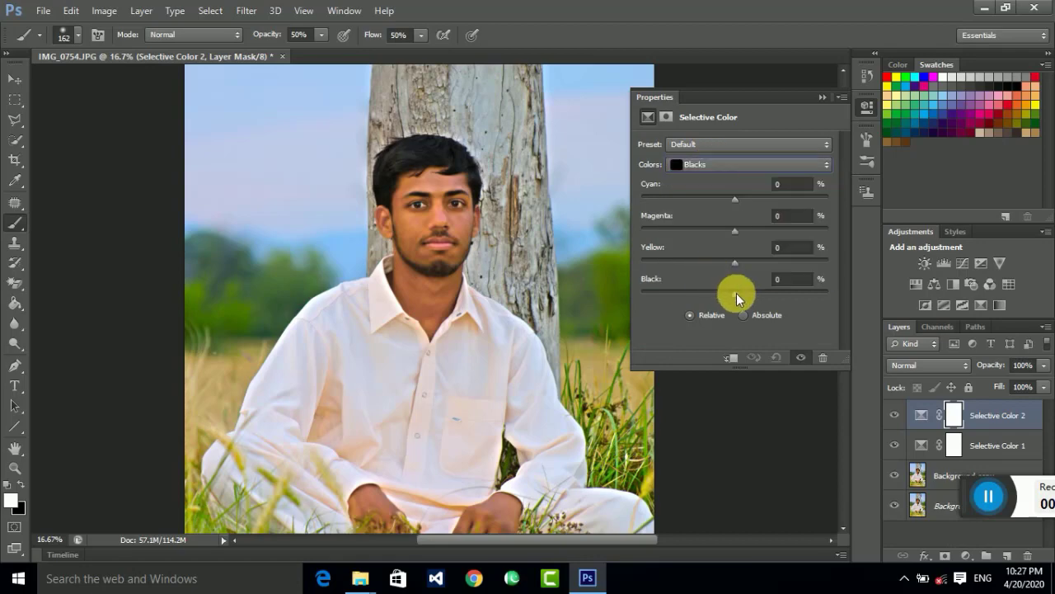
pyautogui.click(736, 292)
pyautogui.moveTo(740, 294); pyautogui.dragTo(751, 294)
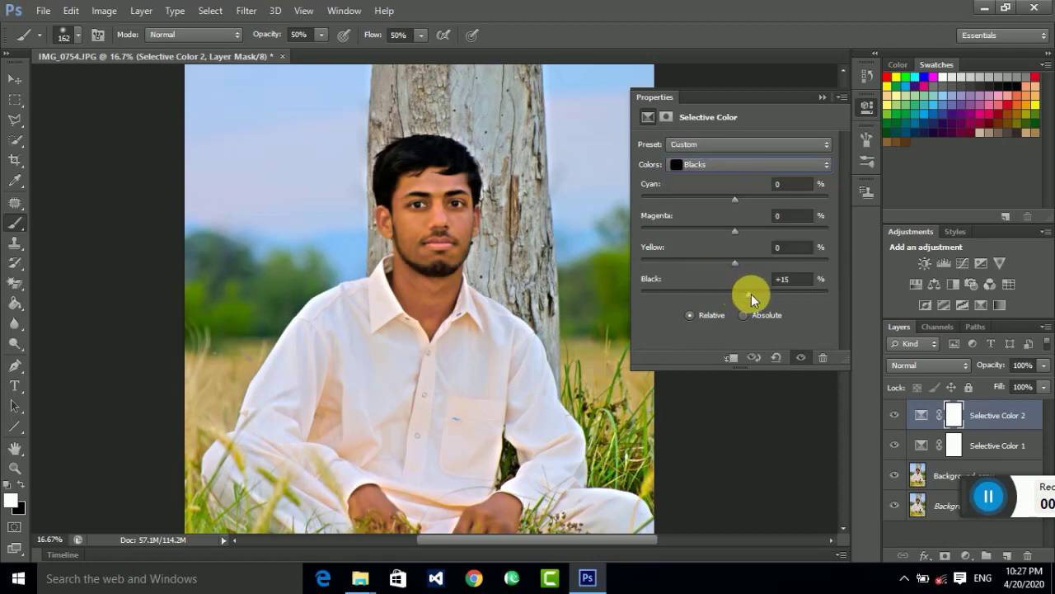
pyautogui.click(824, 96)
# Zoom to 25% around the face and open Levels on the Selective Color 2 mask
pyautogui.hotkey('ctrl', '+')
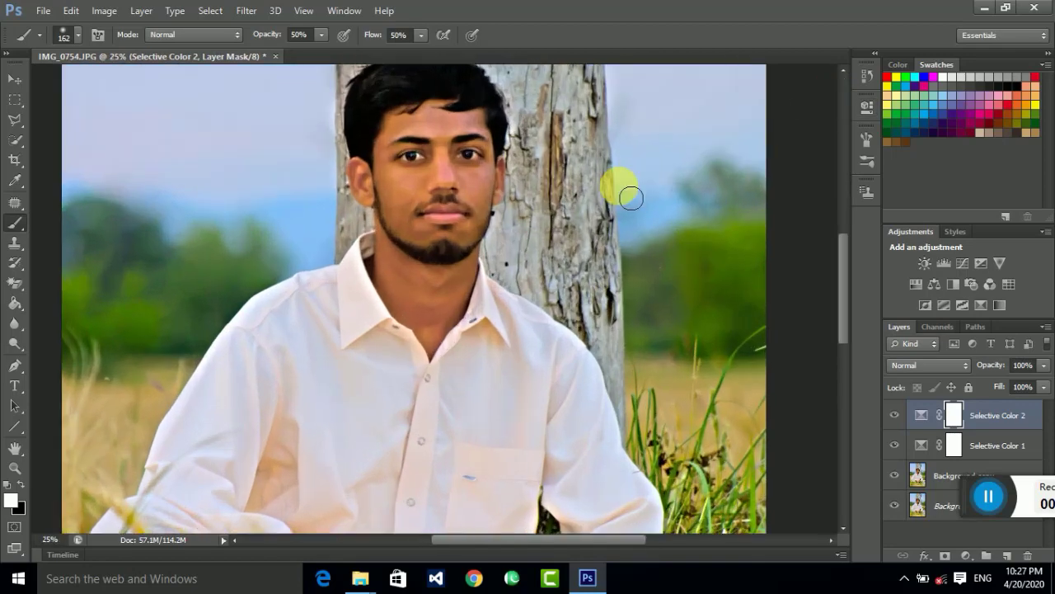
pyautogui.moveTo(596, 148); pyautogui.dragTo(600, 237)
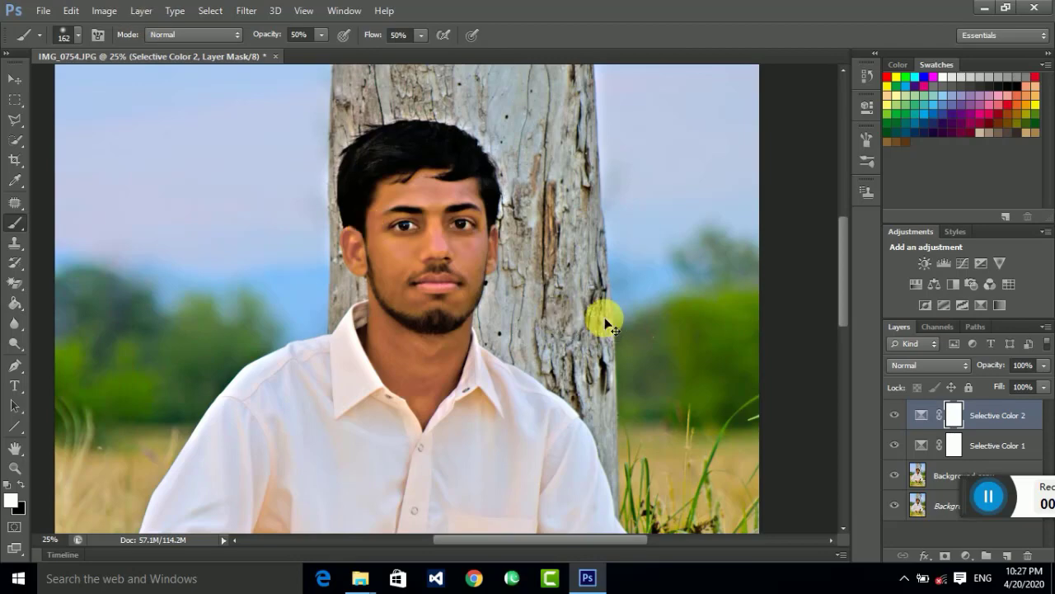
pyautogui.hotkey('ctrl', 'l')
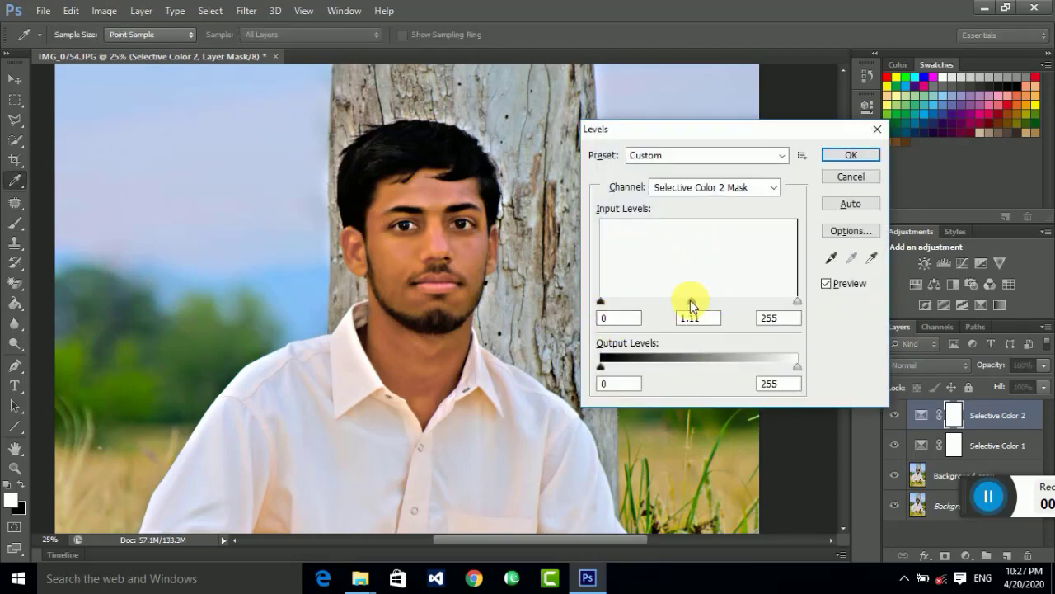
# Select the Selective Color and Background copy layers and Merge Visible into one Background
pyautogui.click(851, 178)
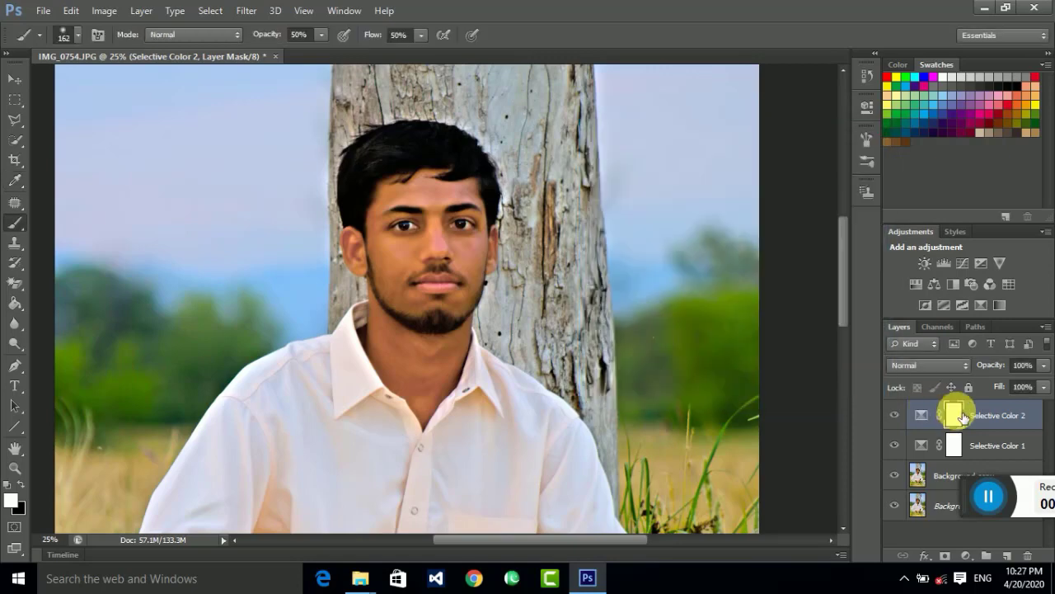
pyautogui.click(1001, 435)
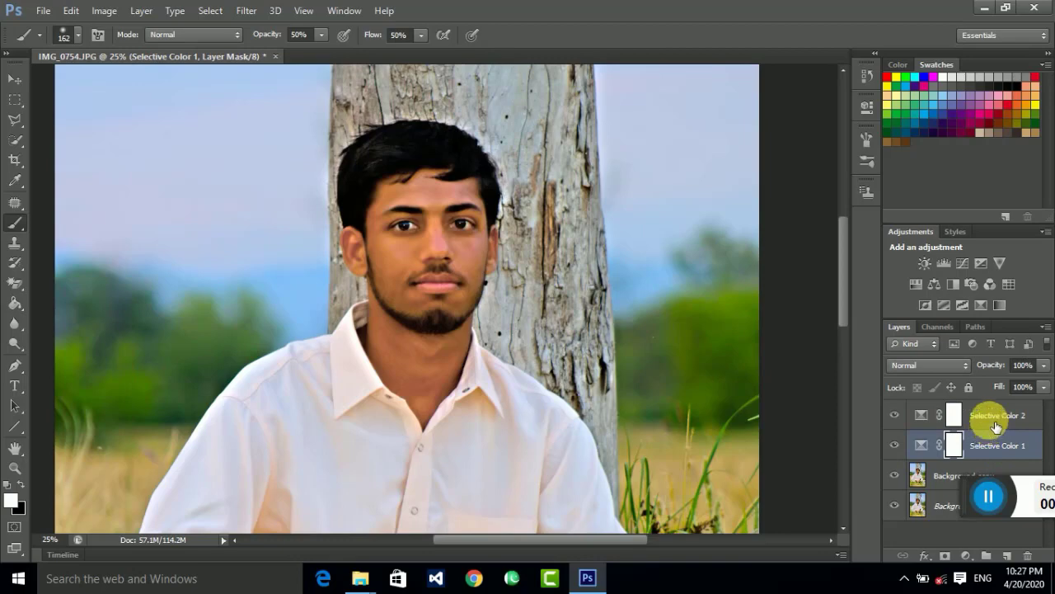
pyautogui.keyDown('shift'); pyautogui.click(995, 420); pyautogui.keyUp('shift')
pyautogui.rightClick(985, 414)
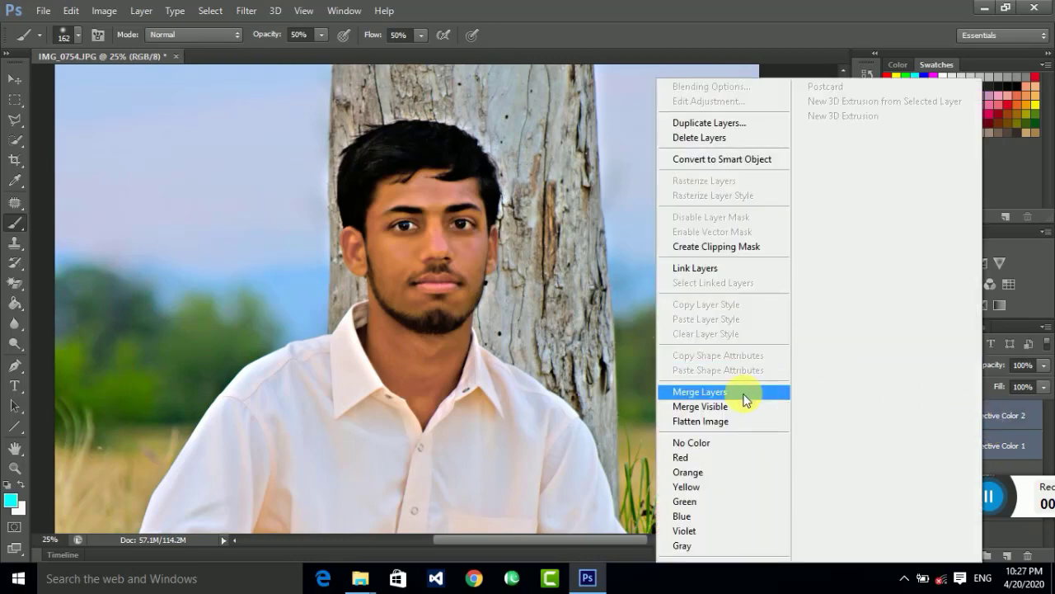
pyautogui.click(1014, 435)
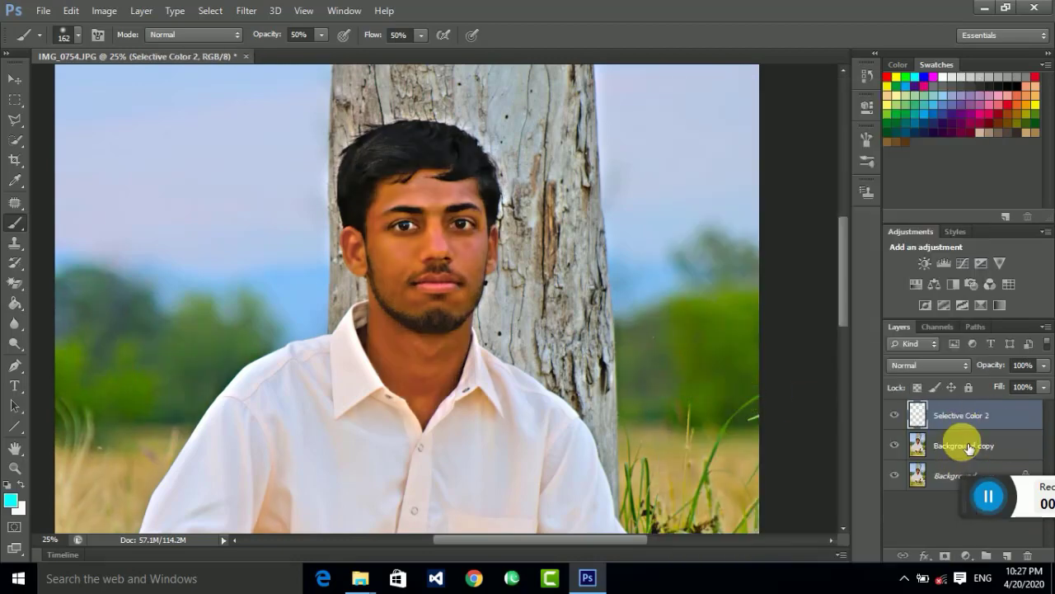
pyautogui.click(956, 447)
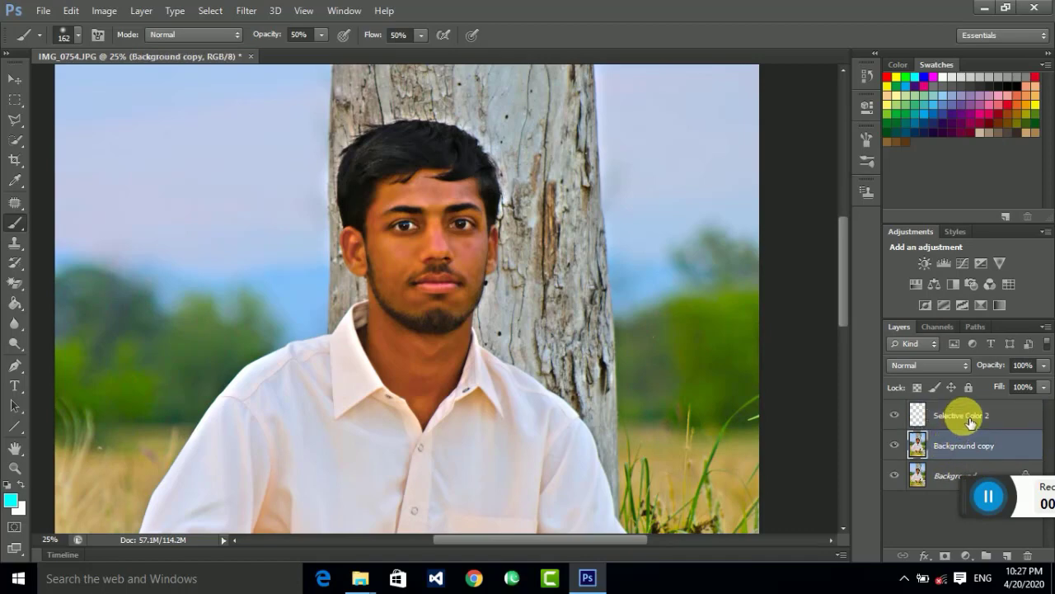
pyautogui.keyDown('ctrl'); pyautogui.click(970, 422); pyautogui.keyUp('ctrl')
pyautogui.rightClick(968, 419)
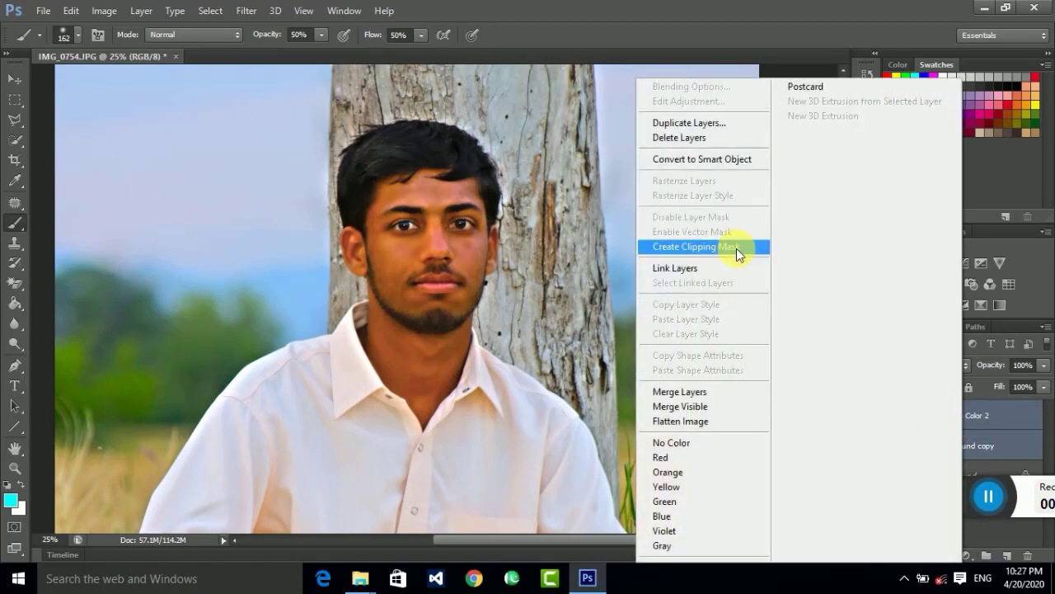
pyautogui.click(705, 405)
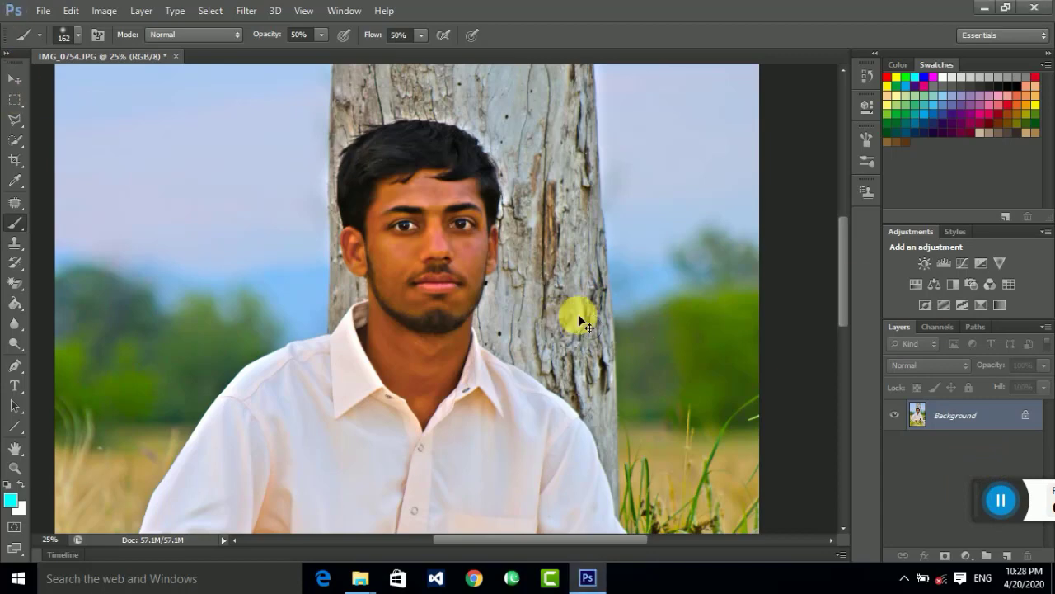
# Apply Levels with midtones at 1.14 and white input at 244
pyautogui.hotkey('ctrl', 'l')
pyautogui.click(709, 318)
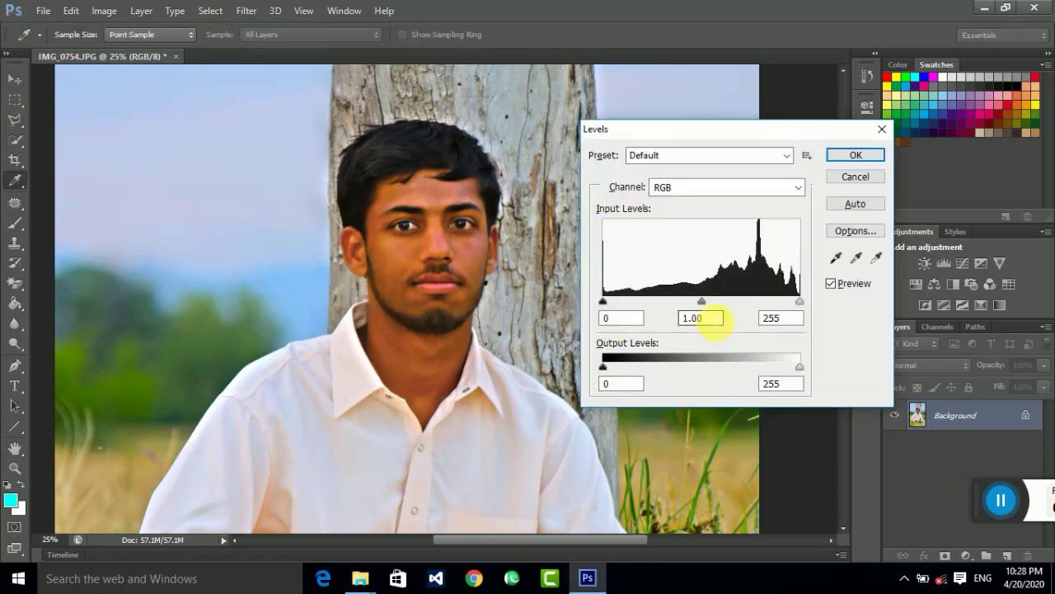
pyautogui.moveTo(700, 308)
pyautogui.mouseDown()
pyautogui.moveTo(685, 305)
pyautogui.moveTo(697, 307)
pyautogui.mouseUp()
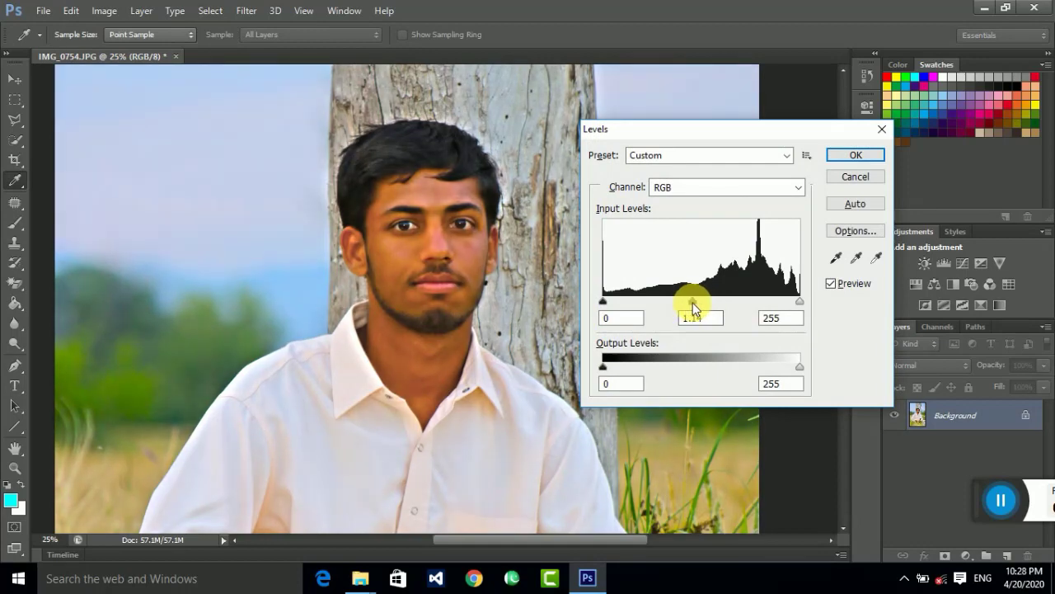
pyautogui.moveTo(796, 304); pyautogui.dragTo(786, 304)
pyautogui.click(792, 307)
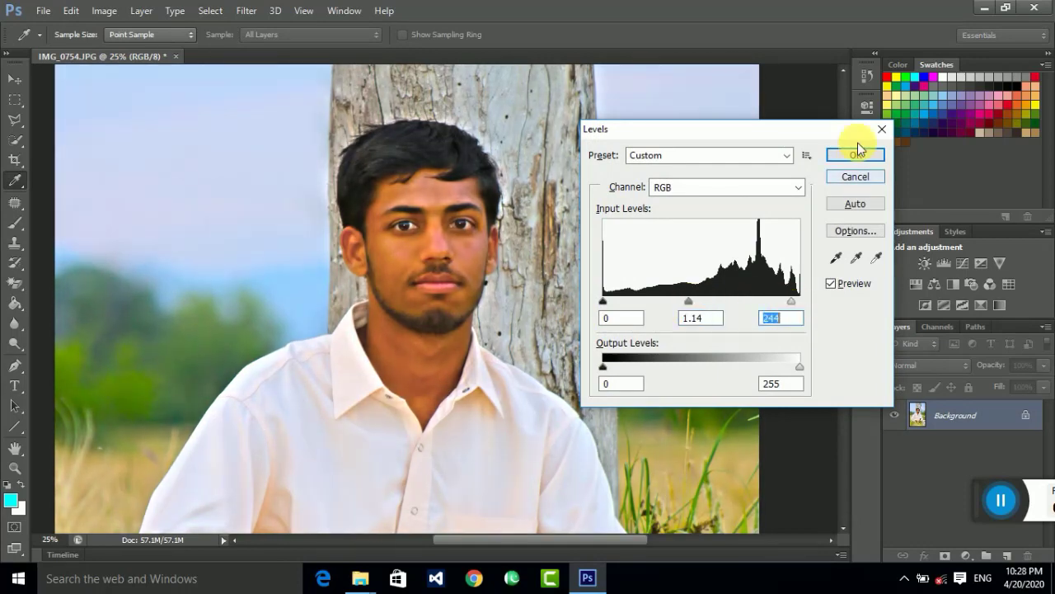
pyautogui.click(855, 155)
# Return to the Brush tool and pan and scroll around the photo
pyautogui.press('b')
pyautogui.moveTo(448, 156)
pyautogui.mouseDown()
pyautogui.moveTo(424, 242)
pyautogui.moveTo(489, 238)
pyautogui.moveTo(492, 206)
pyautogui.mouseUp()
pyautogui.scroll(-1, 484, 202)
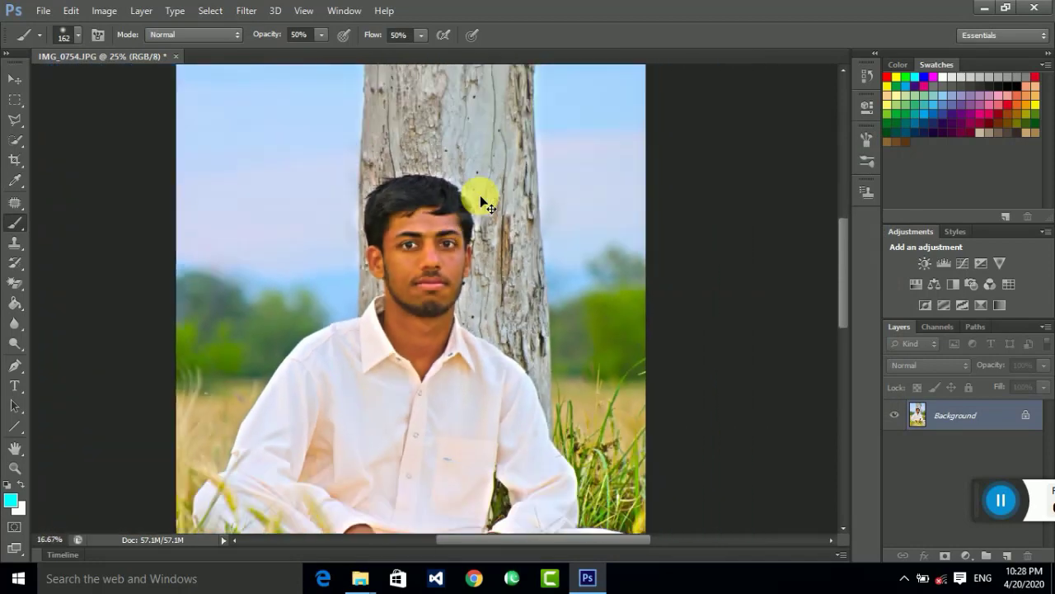
pyautogui.scroll(-1, 485, 201)
pyautogui.scroll(-1, 485, 201)
# Try a Hue/Saturation hue shift and cancel it
pyautogui.scroll(1, 486, 206)
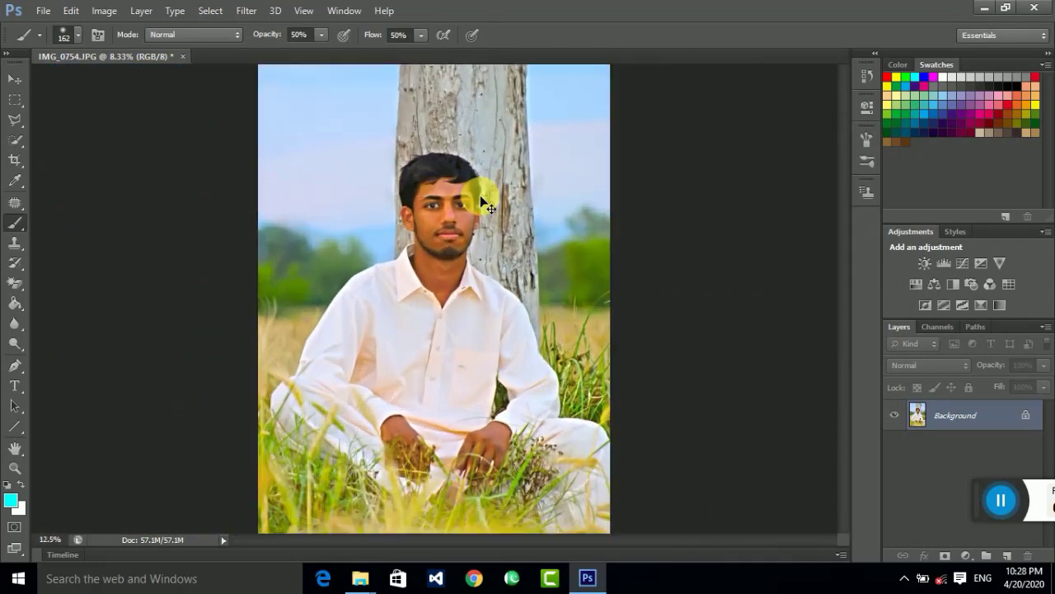
pyautogui.hotkey('ctrl', 'u')
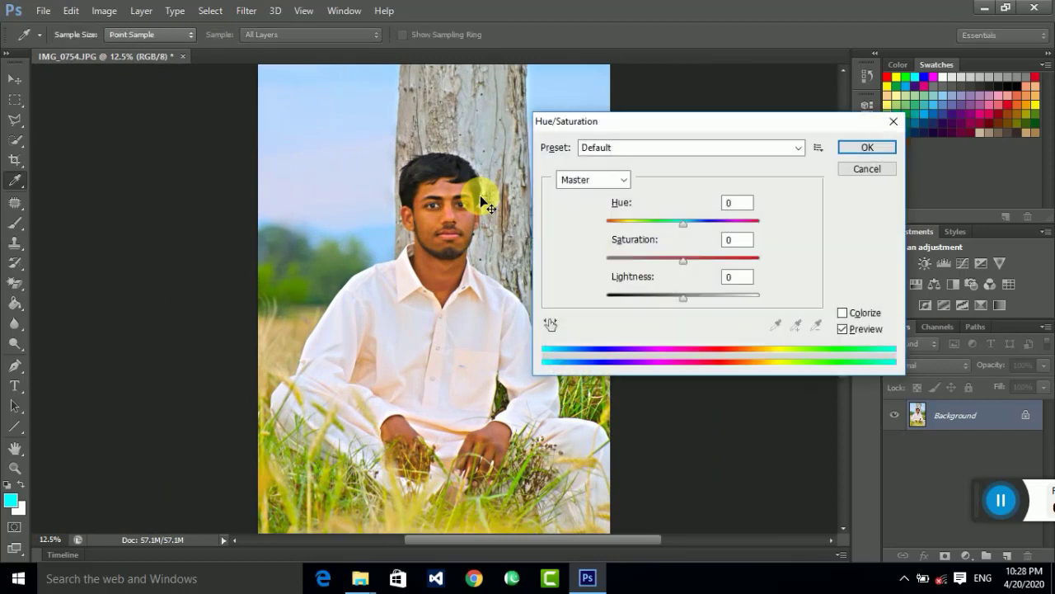
pyautogui.moveTo(687, 228); pyautogui.dragTo(700, 226)
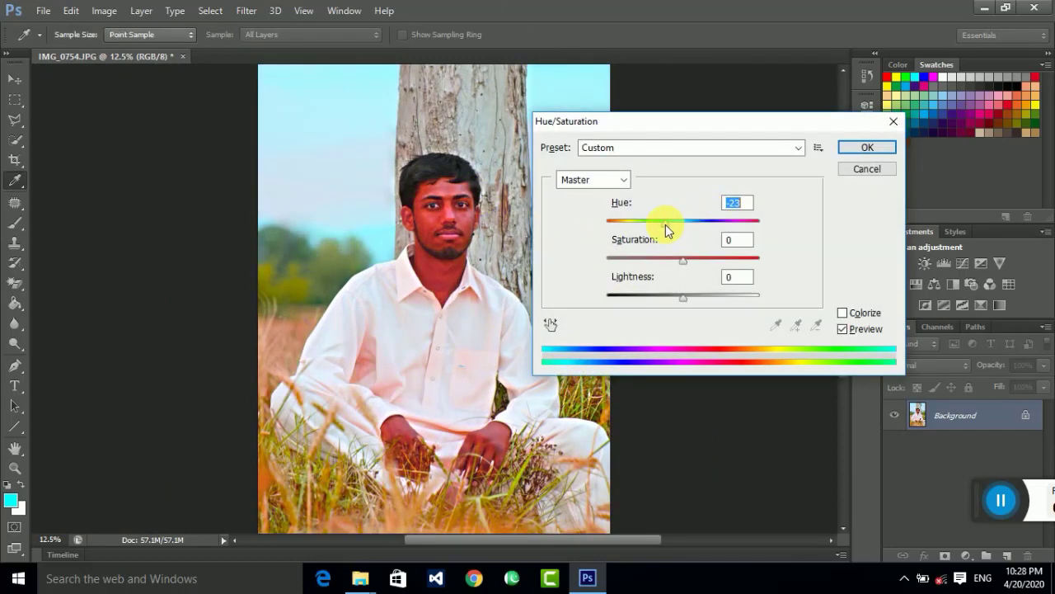
pyautogui.click(874, 172)
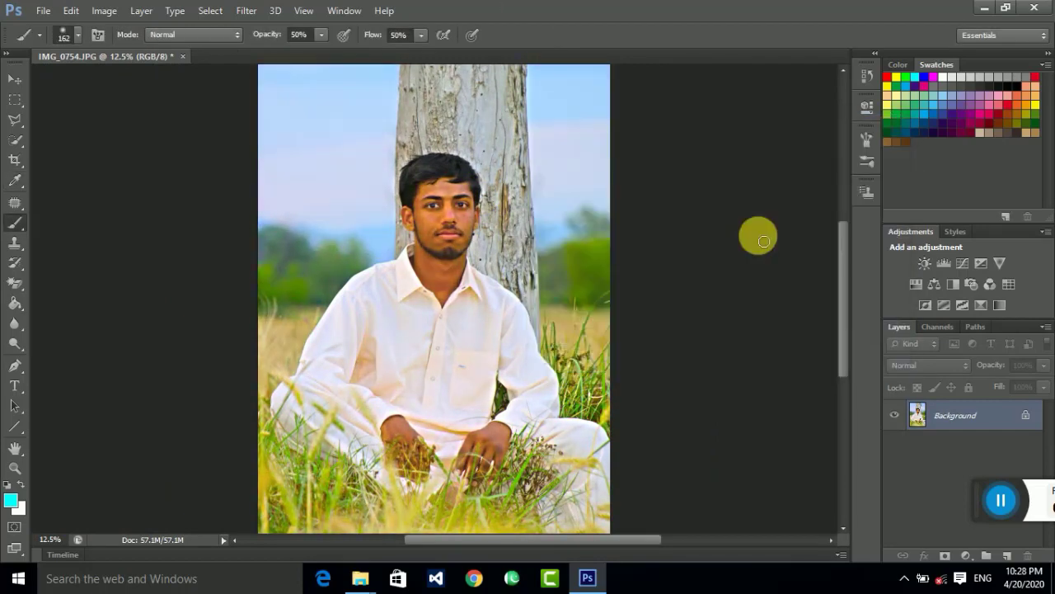
# Apply Color Balance to the midtones at +51/+11/0, warming them toward red
pyautogui.hotkey('ctrl', 'b')
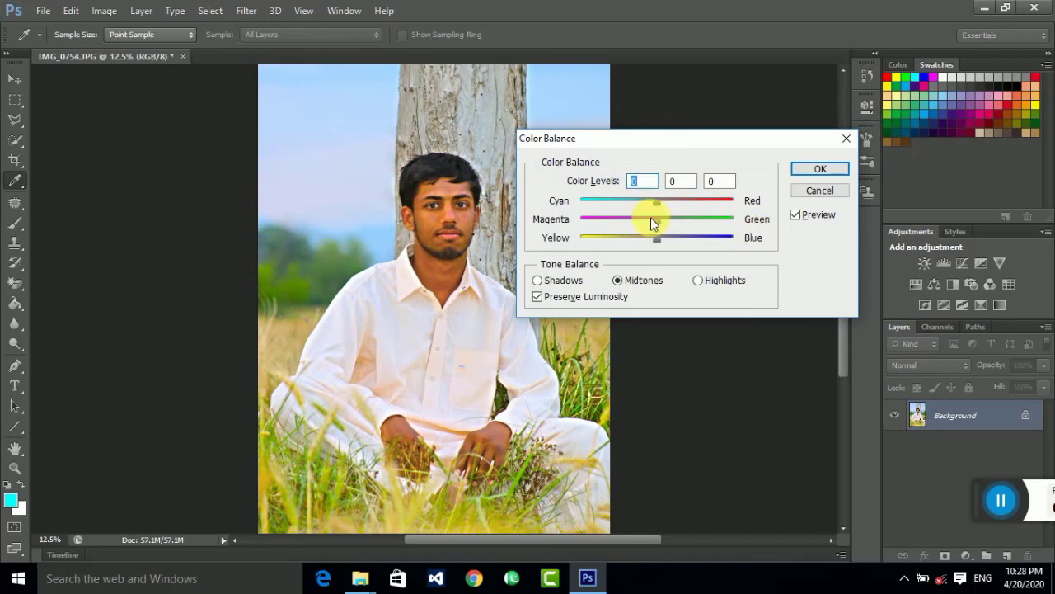
pyautogui.moveTo(655, 219); pyautogui.dragTo(666, 225)
pyautogui.click(665, 219)
pyautogui.moveTo(613, 205); pyautogui.dragTo(691, 210)
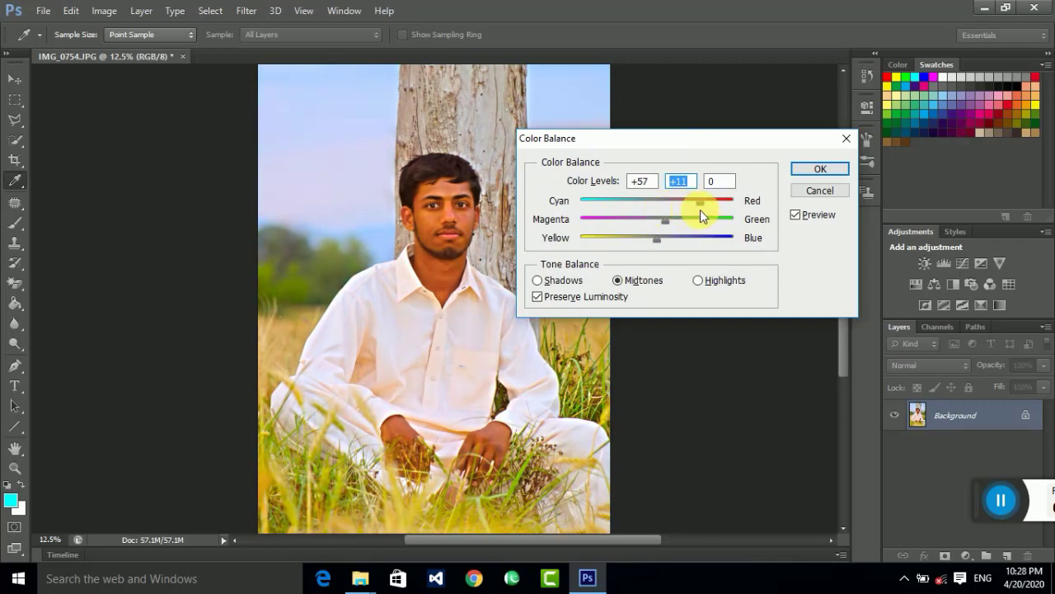
pyautogui.moveTo(691, 209); pyautogui.dragTo(693, 208)
pyautogui.click(697, 205)
pyautogui.click(812, 169)
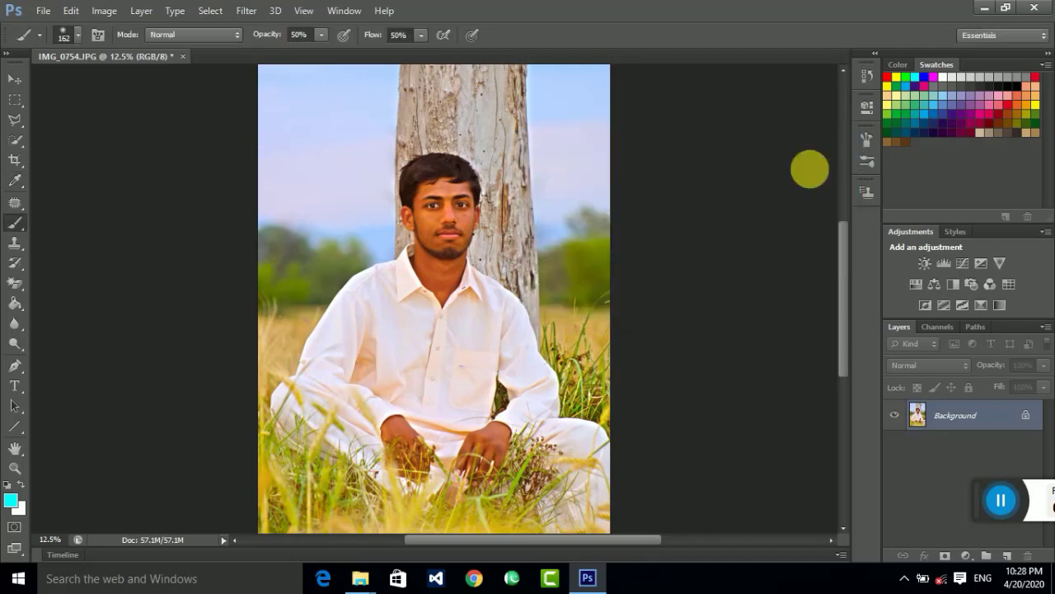
# Apply Selective Color from Image > Adjustments with Reds Black at -55%
pyautogui.click(104, 11)
pyautogui.moveTo(128, 50)
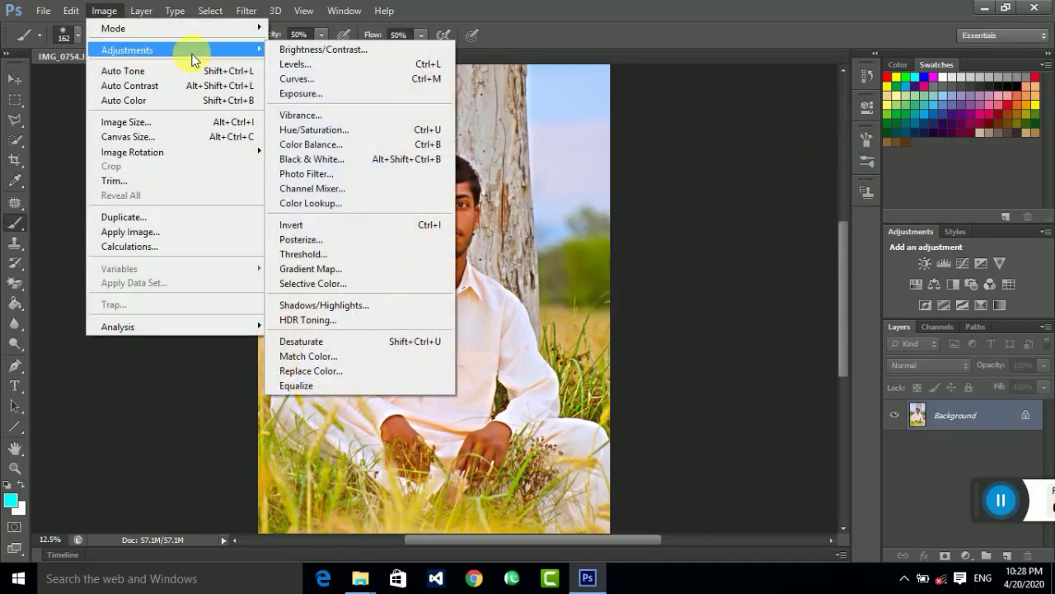
pyautogui.click(330, 283)
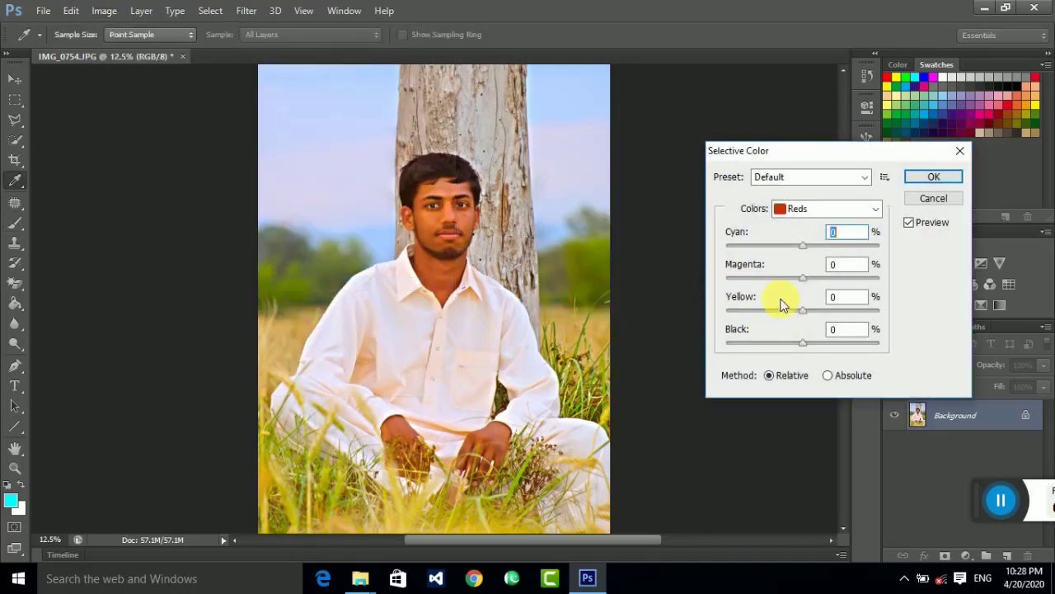
pyautogui.moveTo(784, 342); pyautogui.dragTo(750, 342)
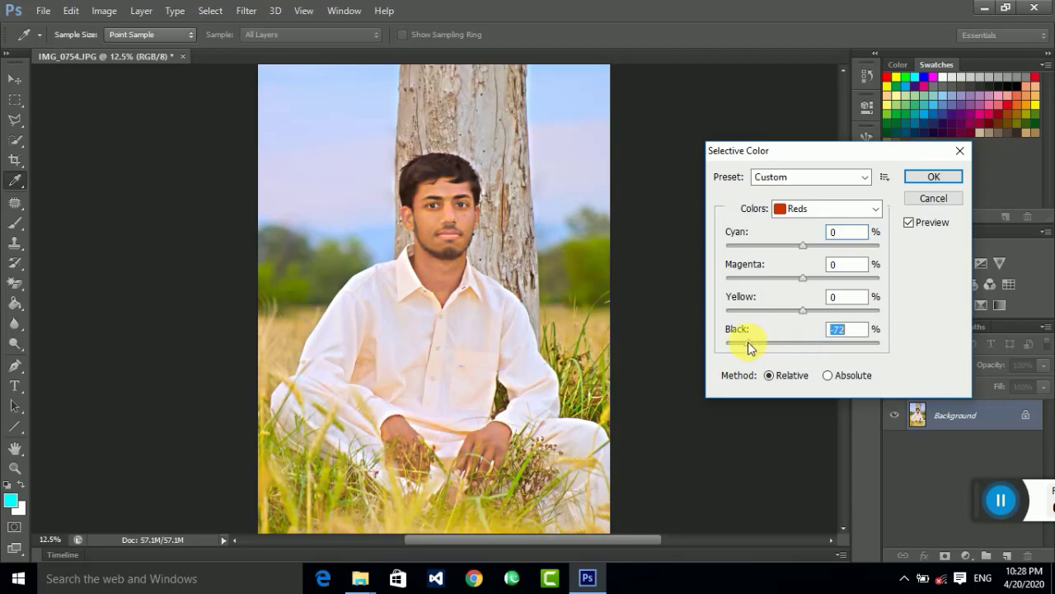
pyautogui.click(931, 178)
pyautogui.press('b')
pyautogui.click(1000, 499)
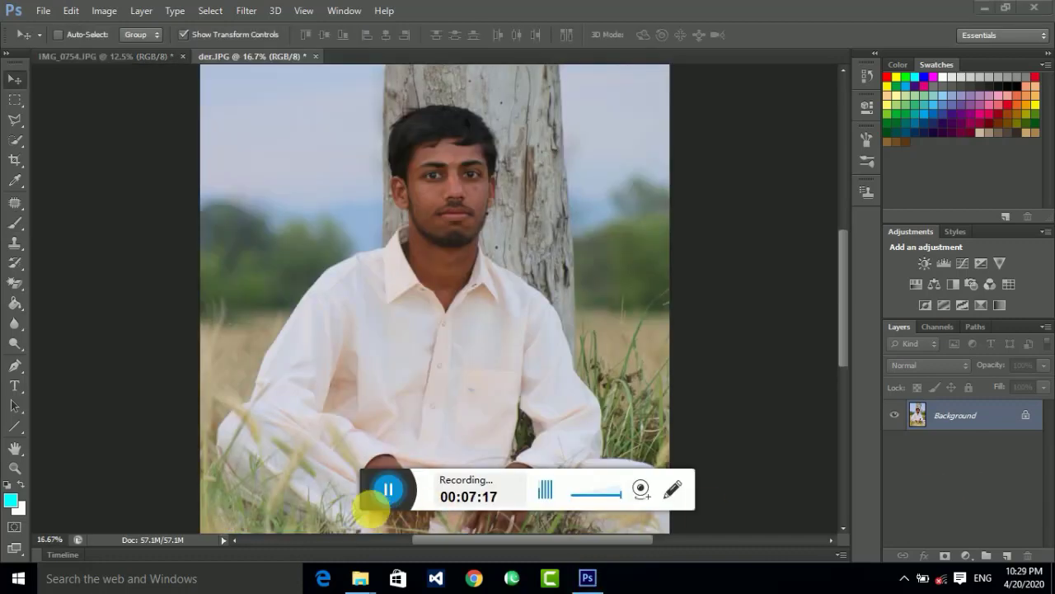
# Switch between the edited IMG_0754.JPG and the original der.JPG documents
pyautogui.moveTo(376, 494); pyautogui.dragTo(960, 493)
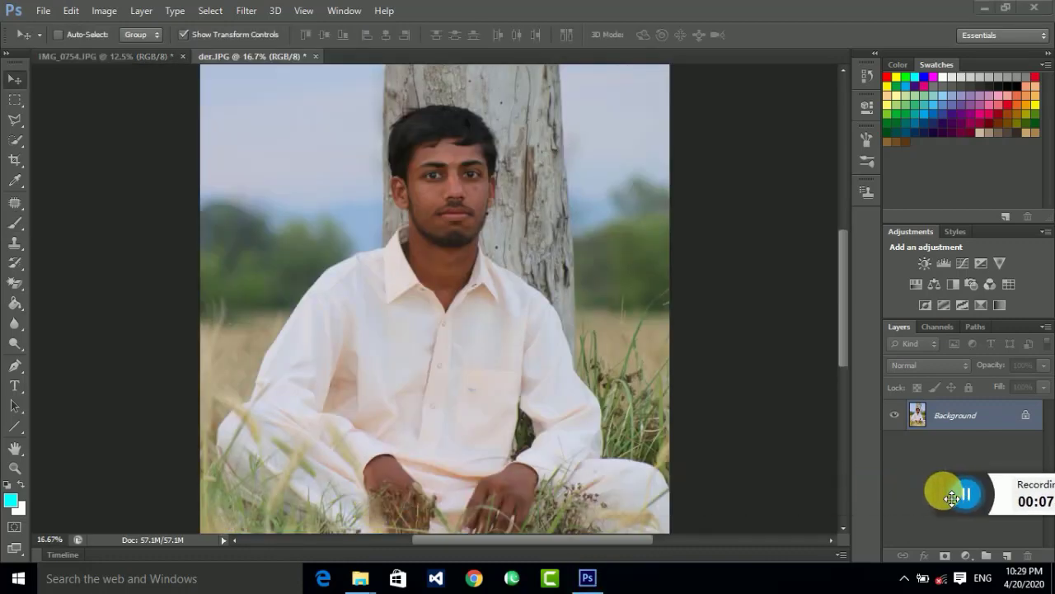
pyautogui.click(99, 59)
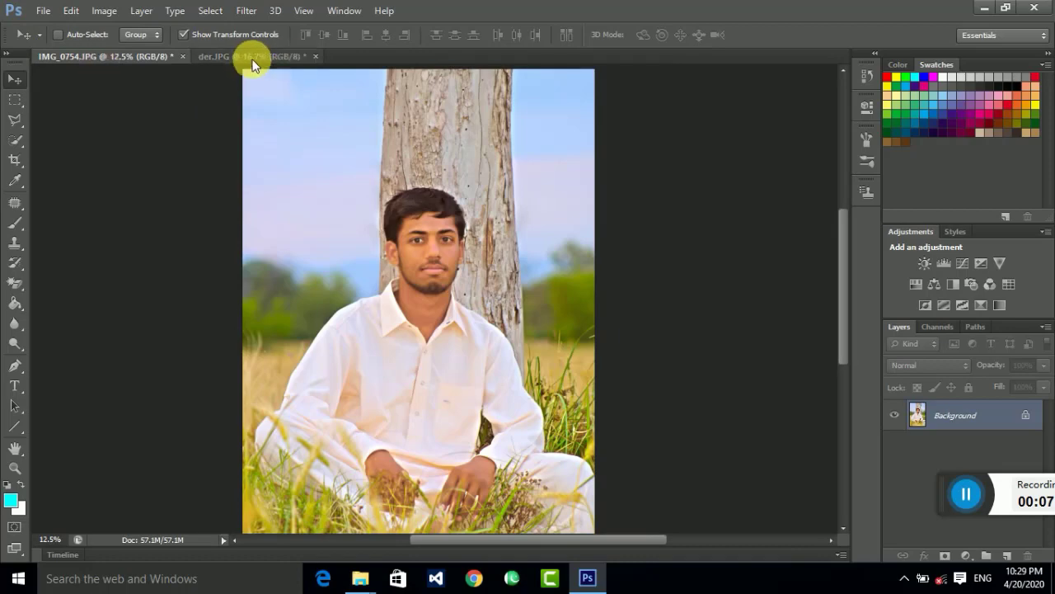
pyautogui.click(252, 58)
pyautogui.click(127, 59)
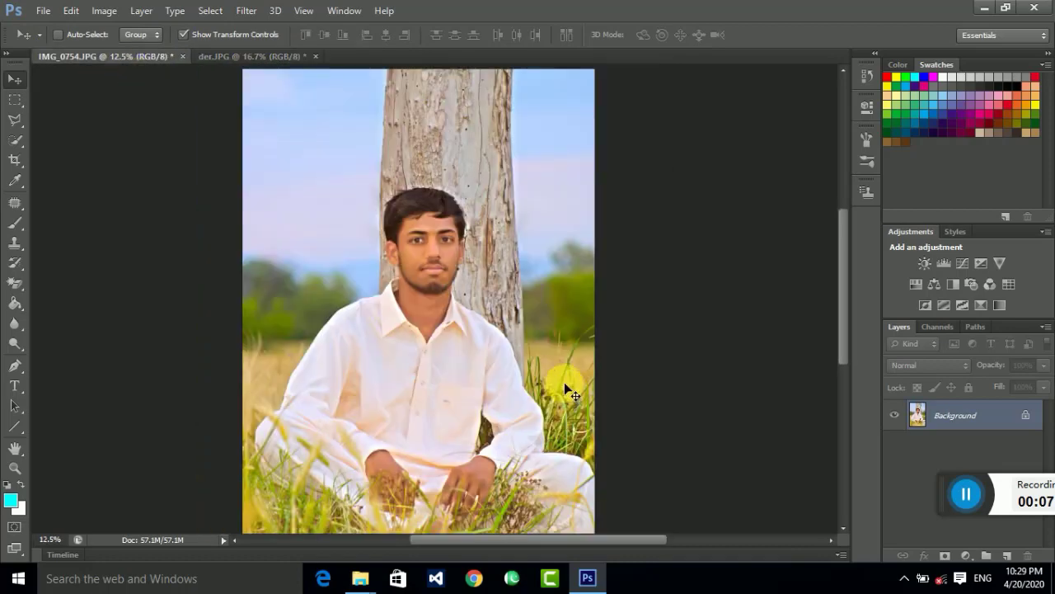
# Drag the edited photo into der.JPG, scale it to about 60% and place it left
pyautogui.moveTo(569, 392)
pyautogui.mouseDown()
pyautogui.moveTo(482, 216)
pyautogui.moveTo(590, 244)
pyautogui.moveTo(577, 251)
pyautogui.moveTo(729, 311)
pyautogui.moveTo(260, 317)
pyautogui.mouseUp()
pyautogui.hotkey('ctrl', '-')
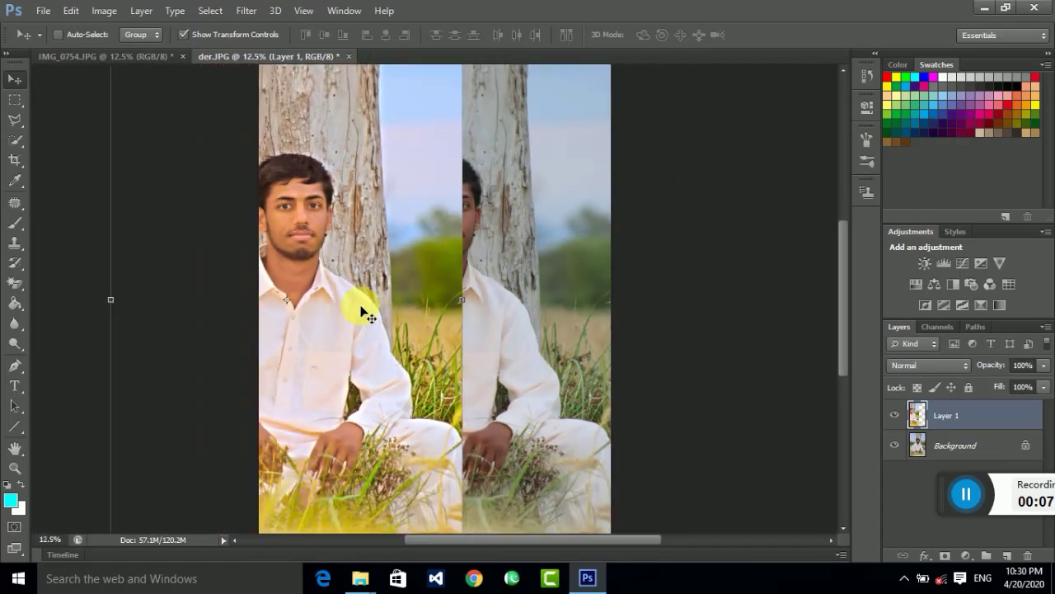
pyautogui.moveTo(489, 412)
pyautogui.mouseDown()
pyautogui.moveTo(424, 317)
pyautogui.moveTo(496, 328)
pyautogui.mouseUp()
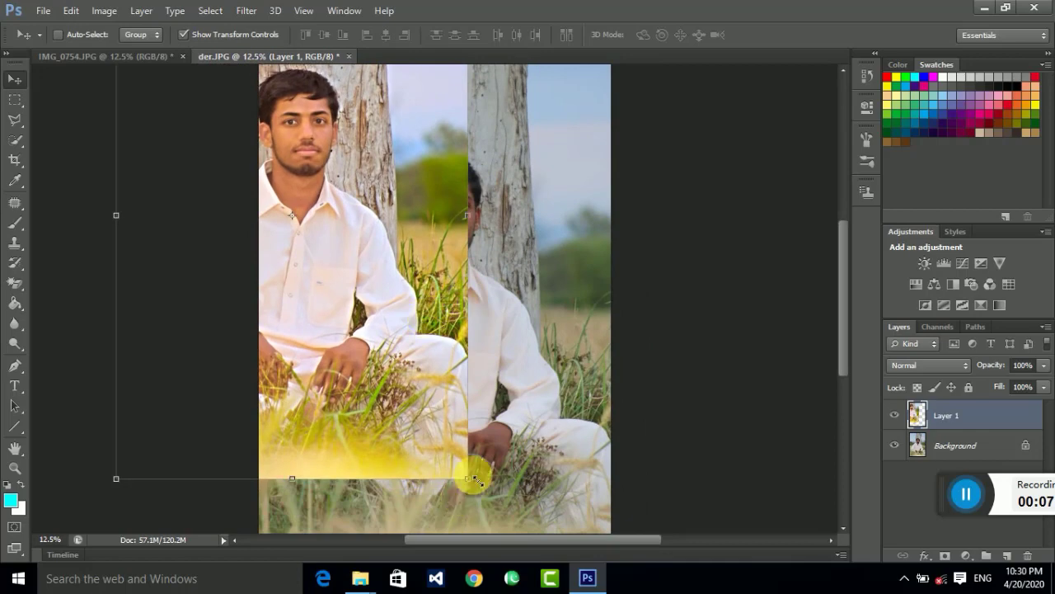
pyautogui.moveTo(474, 485); pyautogui.dragTo(328, 387)
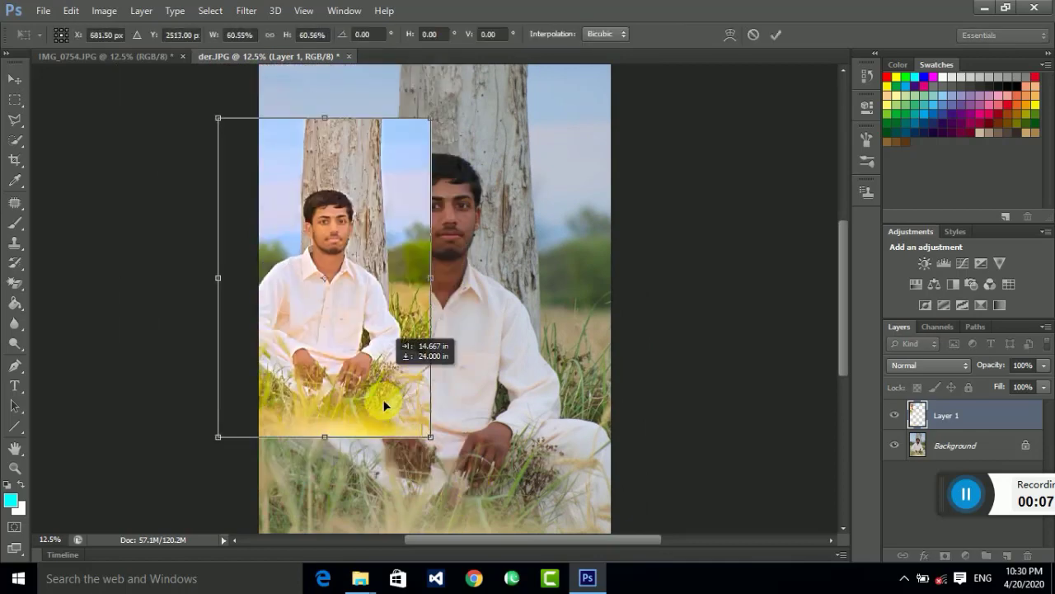
pyautogui.moveTo(287, 314)
pyautogui.mouseDown()
pyautogui.moveTo(395, 509)
pyautogui.moveTo(666, 454)
pyautogui.moveTo(572, 495)
pyautogui.moveTo(487, 404)
pyautogui.moveTo(487, 426)
pyautogui.mouseUp()
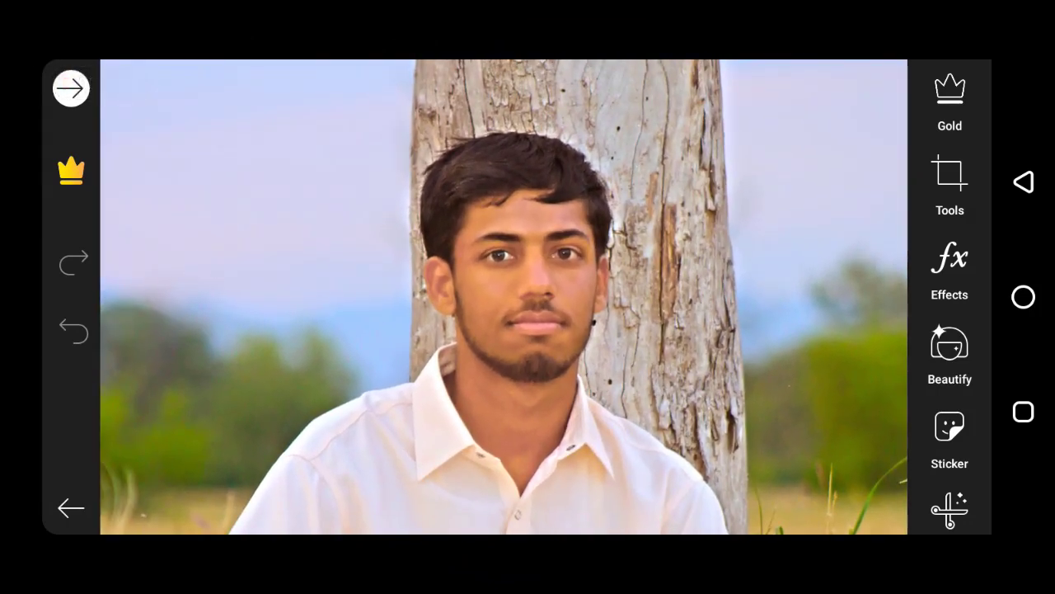
# Apply PicsArt Auto beautify at strength 50, then open the Detail tool
pyautogui.click(949, 355)
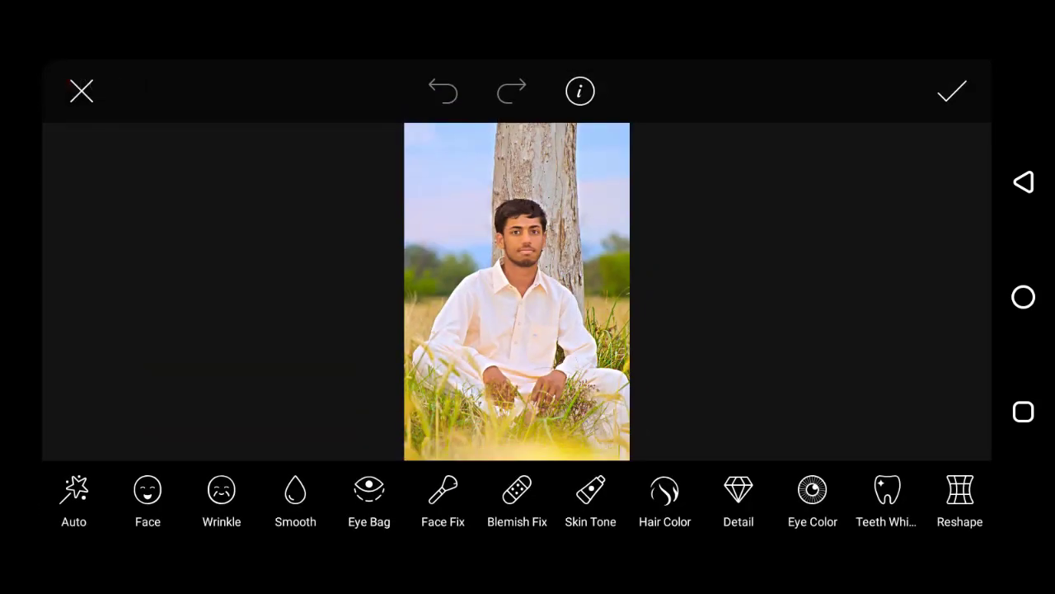
pyautogui.click(73, 497)
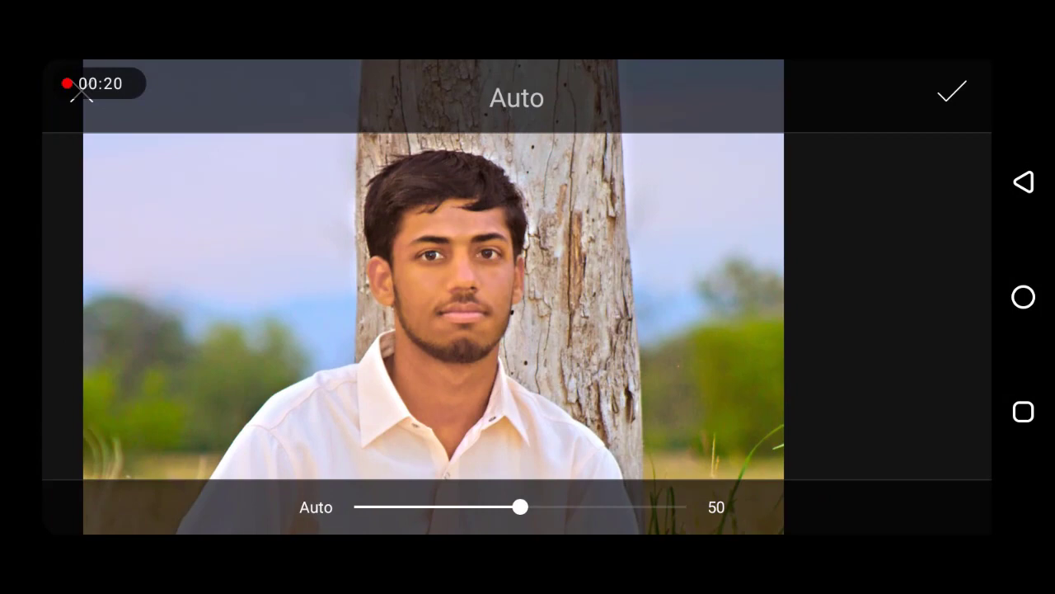
pyautogui.click(952, 91)
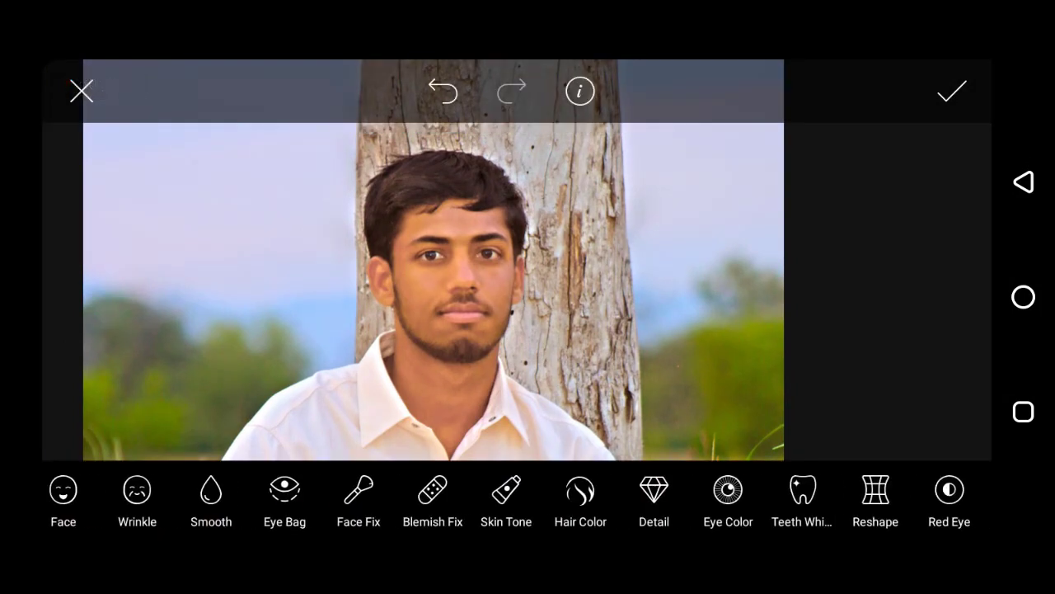
pyautogui.click(738, 495)
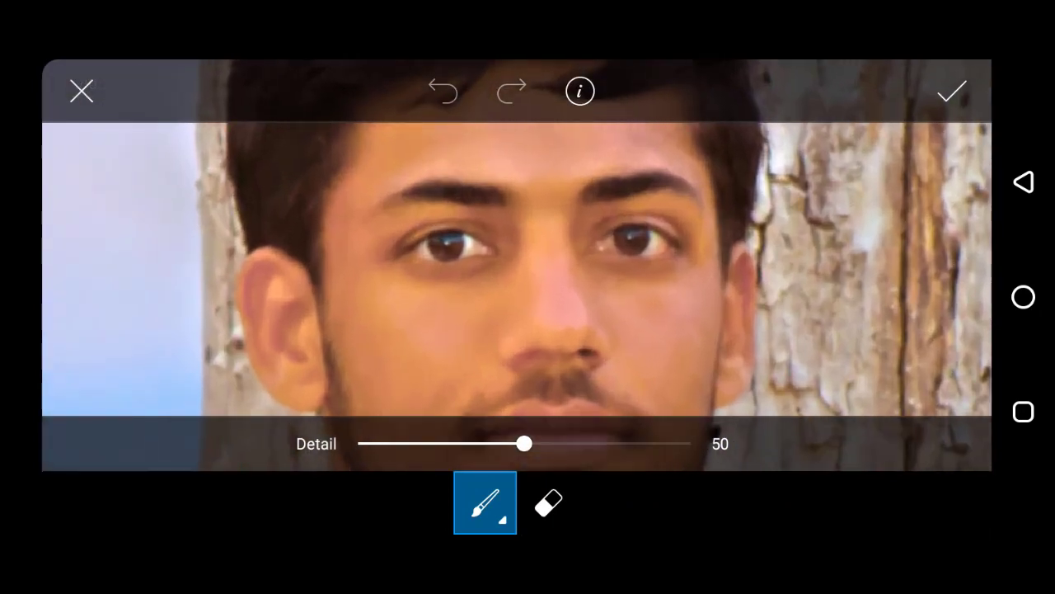
# Set the Detail brush to hardness 100 and size 34
pyautogui.click(485, 503)
pyautogui.moveTo(536, 444); pyautogui.dragTo(703, 443)
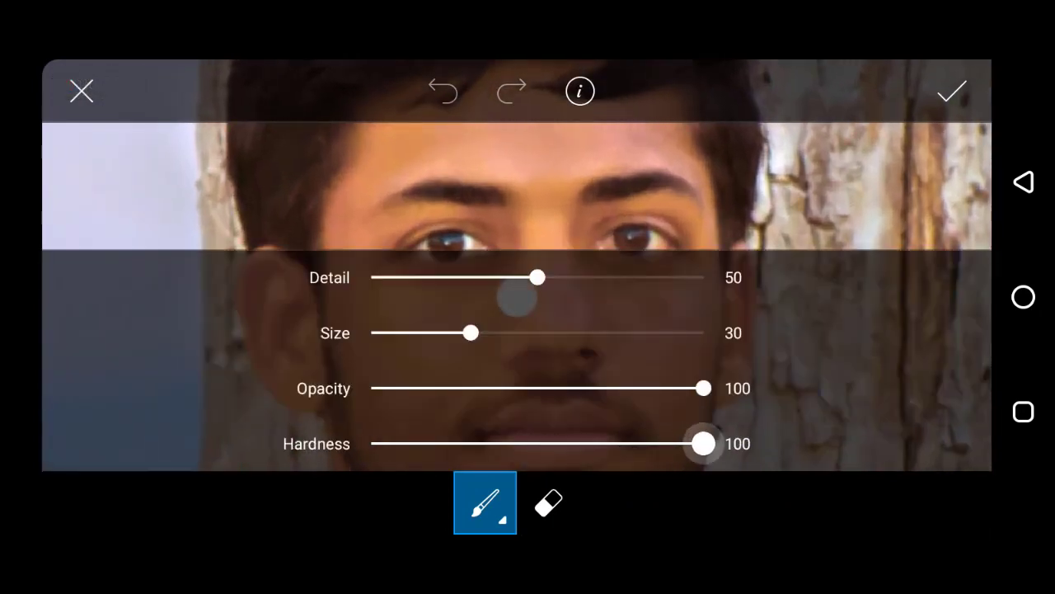
pyautogui.moveTo(470, 332)
pyautogui.mouseDown()
pyautogui.moveTo(484, 332)
pyautogui.moveTo(458, 332)
pyautogui.mouseUp()
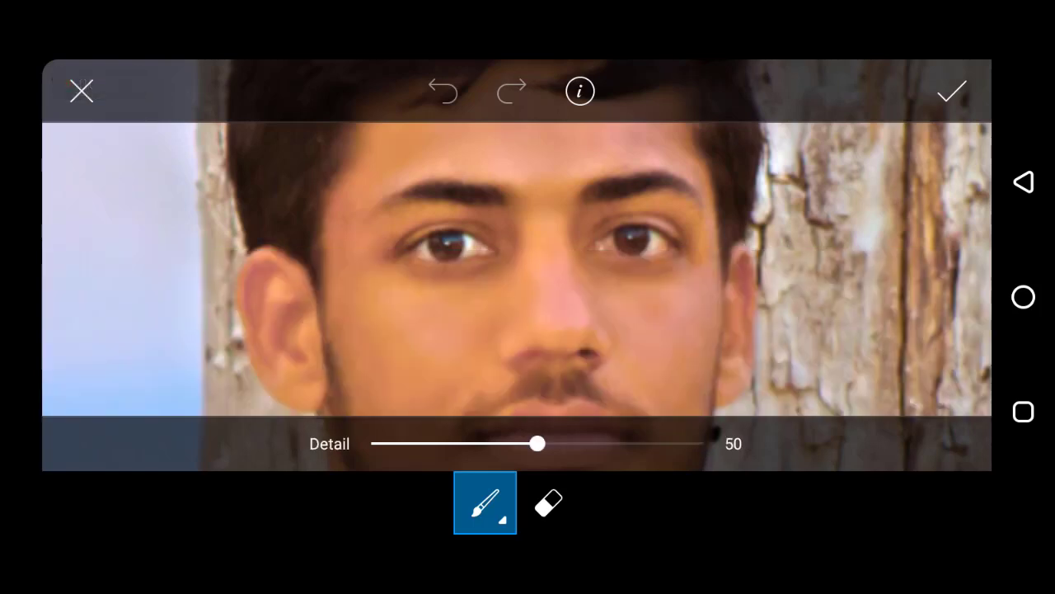
pyautogui.scroll(5, 462, 272)
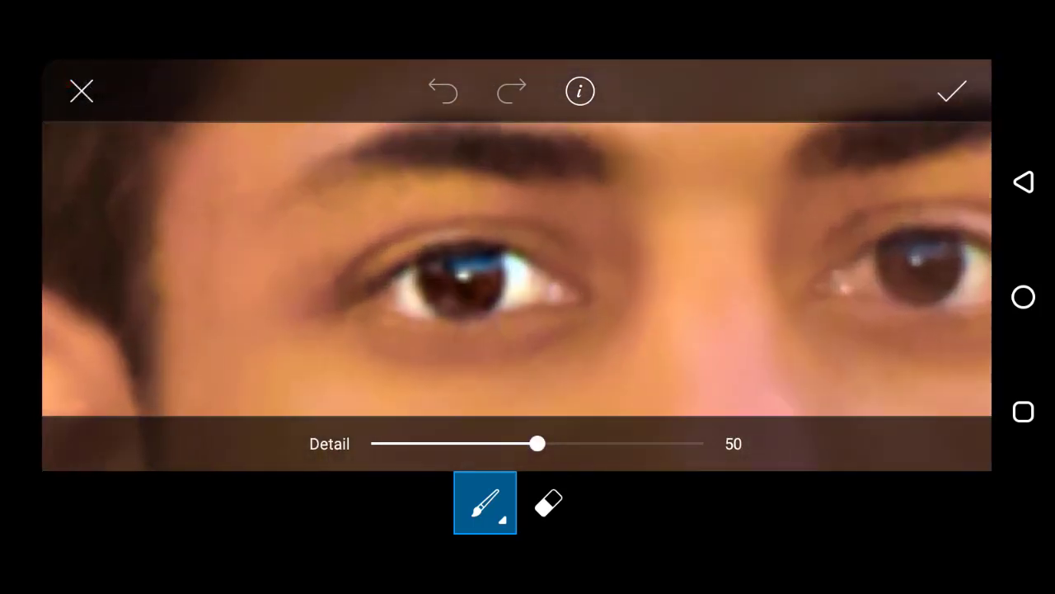
# Brush detail over both eyes and along the left and right eyebrows
pyautogui.click(554, 292)
pyautogui.scroll(-3, 528, 272)
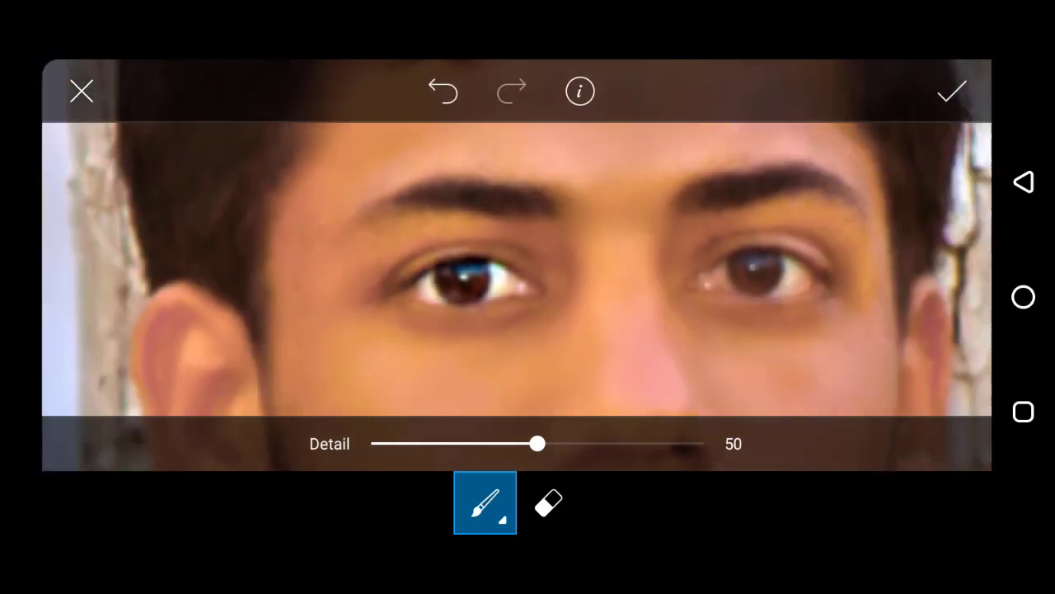
pyautogui.moveTo(460, 283); pyautogui.dragTo(236, 254)
pyautogui.moveTo(528, 248); pyautogui.dragTo(651, 227)
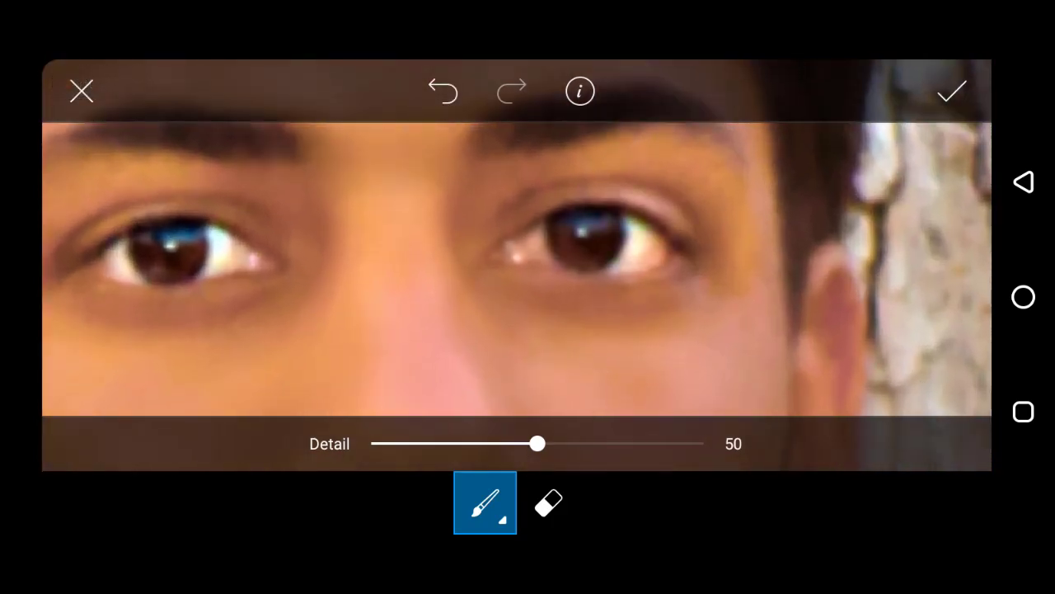
pyautogui.scroll(-3, 517, 264)
pyautogui.scroll(3, 517, 264)
pyautogui.scroll(1, 517, 264)
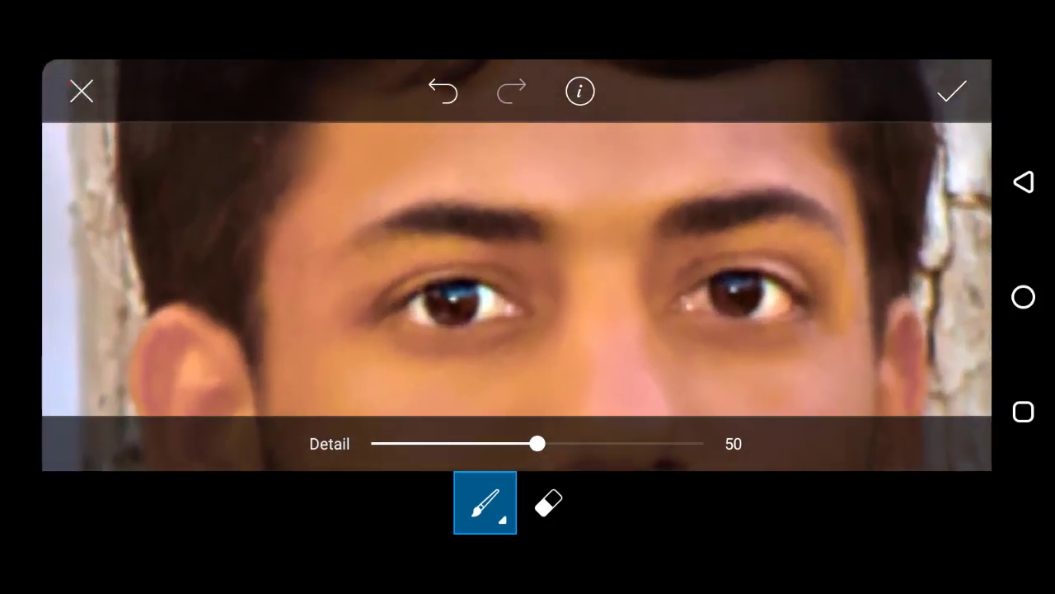
pyautogui.moveTo(399, 224); pyautogui.dragTo(540, 216)
pyautogui.scroll(-1, 517, 264)
pyautogui.moveTo(601, 231); pyautogui.dragTo(734, 216)
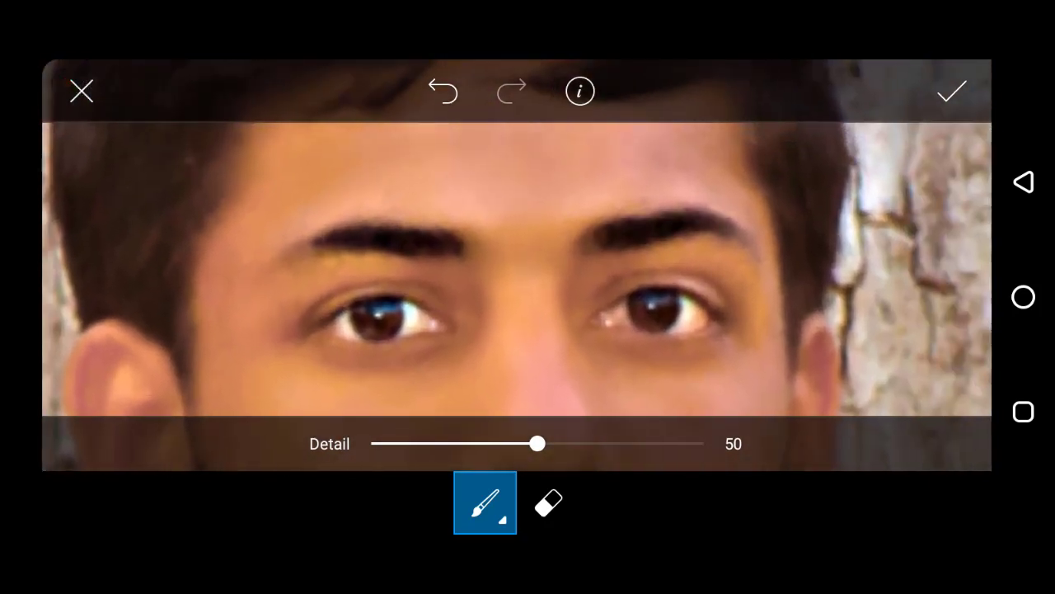
pyautogui.scroll(-3, 517, 264)
pyautogui.scroll(3, 517, 264)
pyautogui.scroll(-3, 517, 264)
pyautogui.scroll(3, 517, 264)
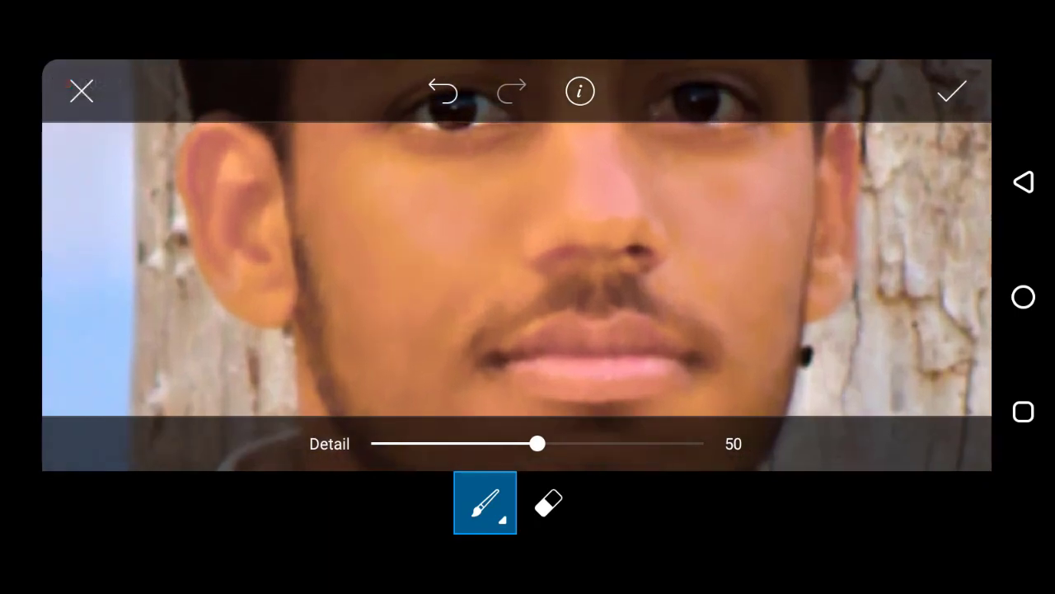
# Raise Detail strength to 66, undo the last stroke, and apply the Detail edit
pyautogui.moveTo(536, 444); pyautogui.dragTo(577, 443)
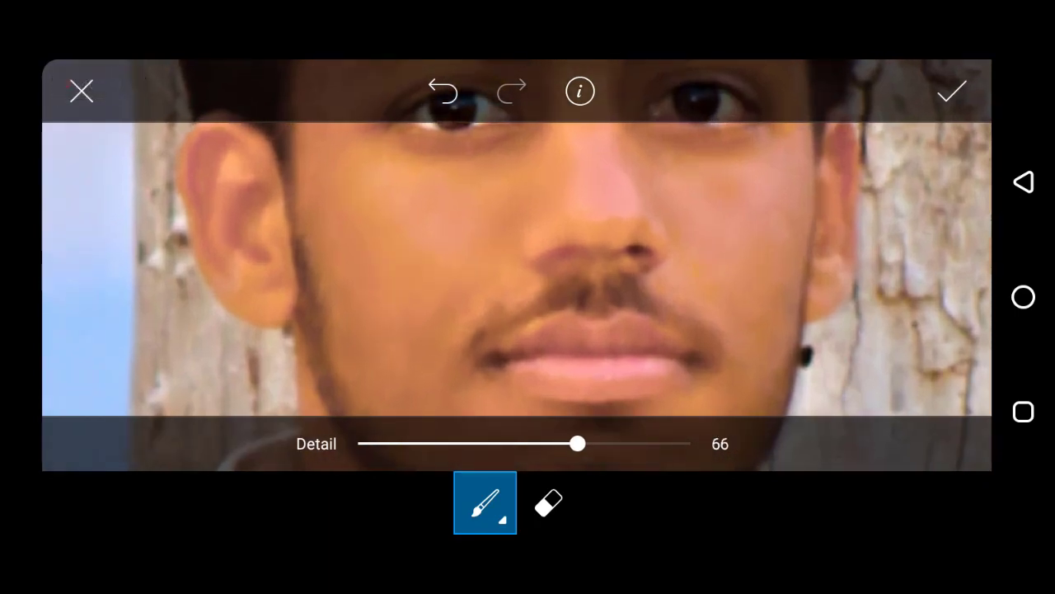
pyautogui.scroll(-3, 517, 263)
pyautogui.scroll(3, 517, 264)
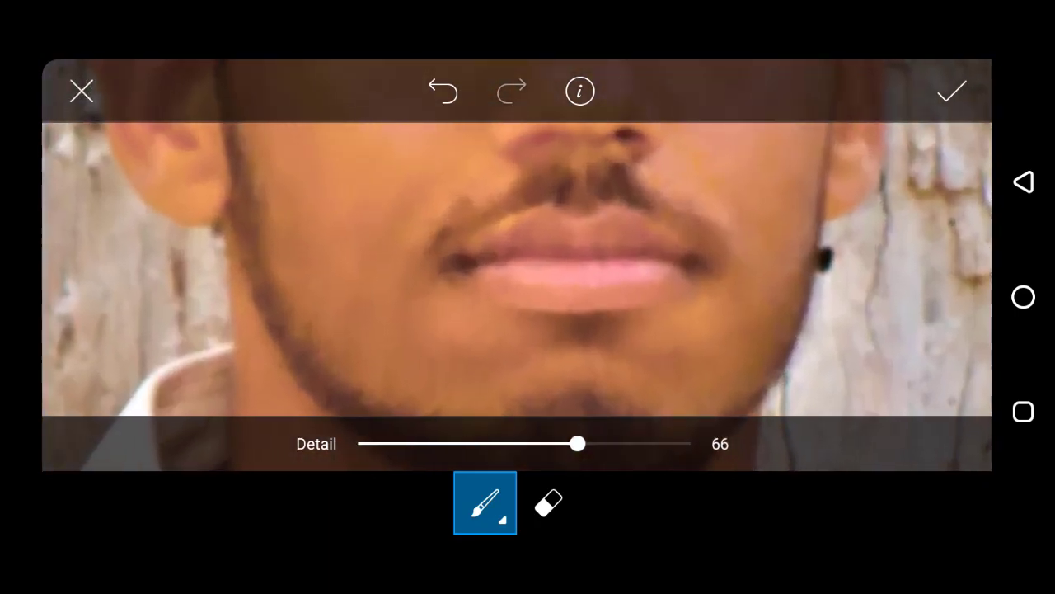
pyautogui.click(442, 90)
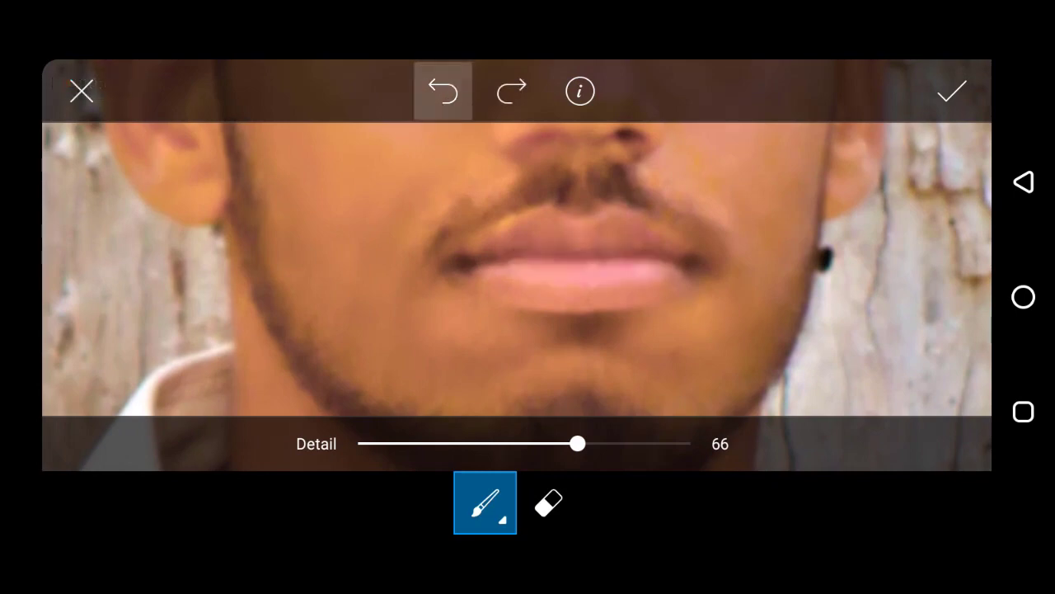
pyautogui.scroll(-3, 517, 263)
pyautogui.scroll(3, 517, 264)
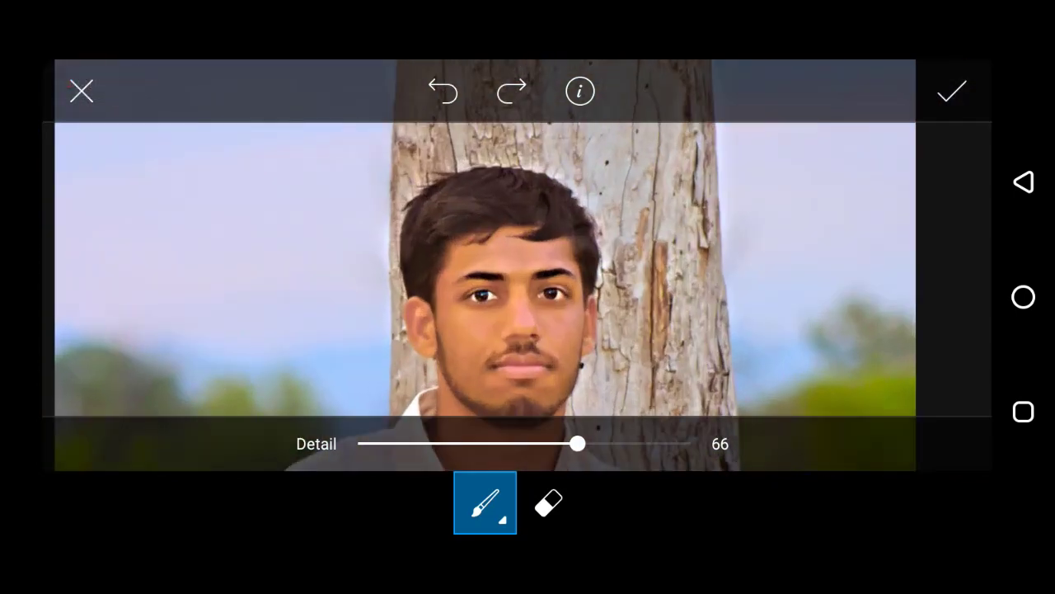
pyautogui.click(952, 90)
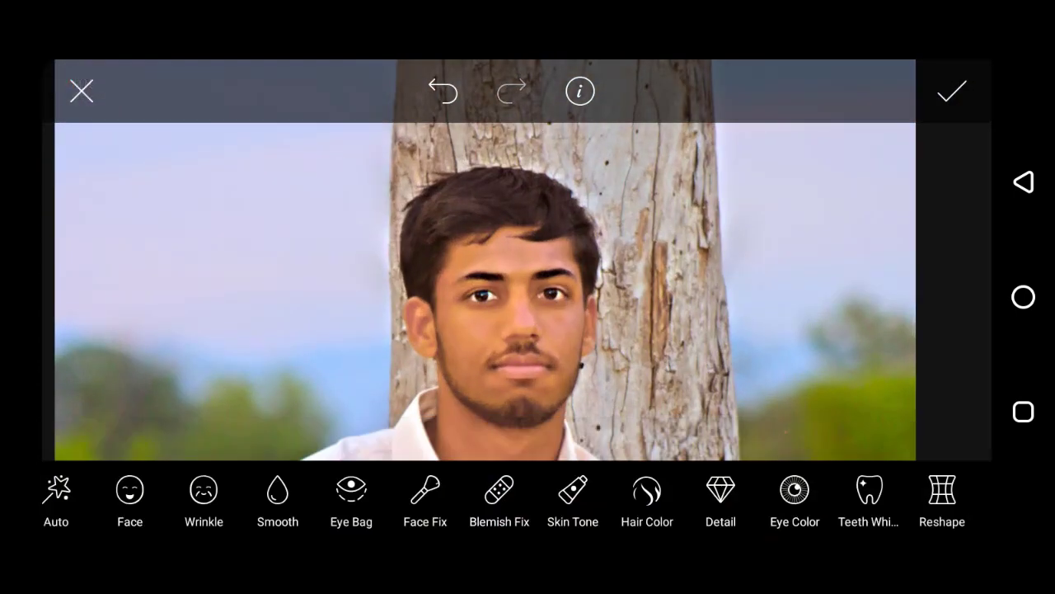
pyautogui.scroll(-3, 528, 296)
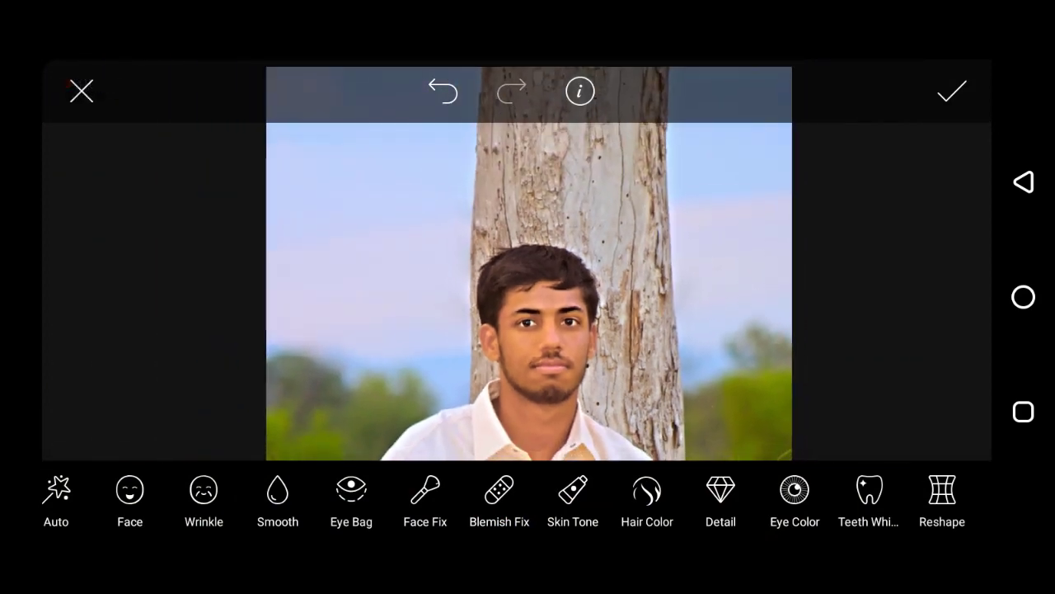
pyautogui.scroll(2, 554, 309)
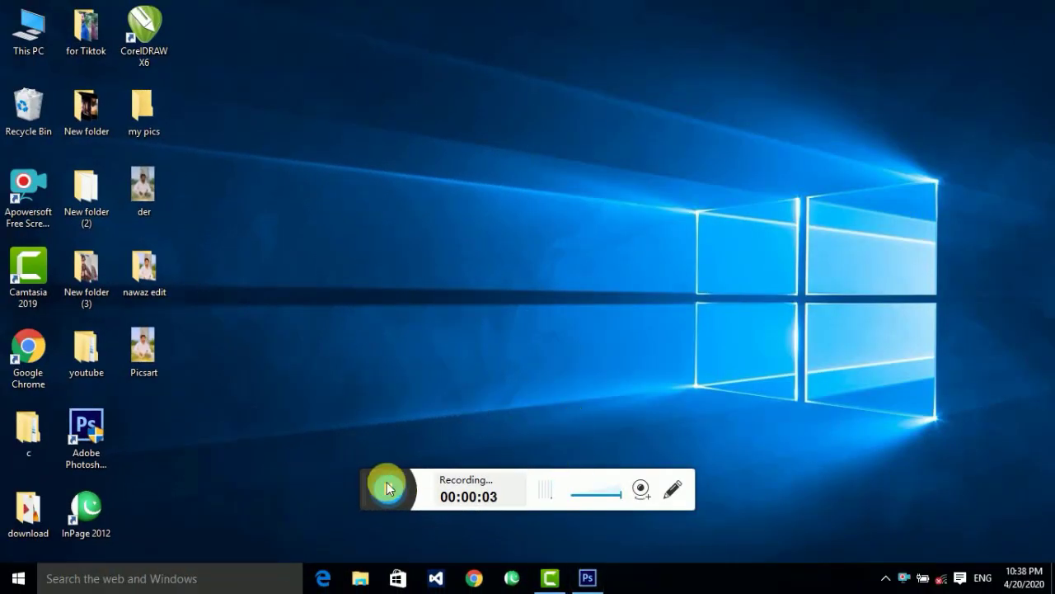
# Restore Photoshop from the taskbar so the original der.JPG is showing
pyautogui.click(587, 582)
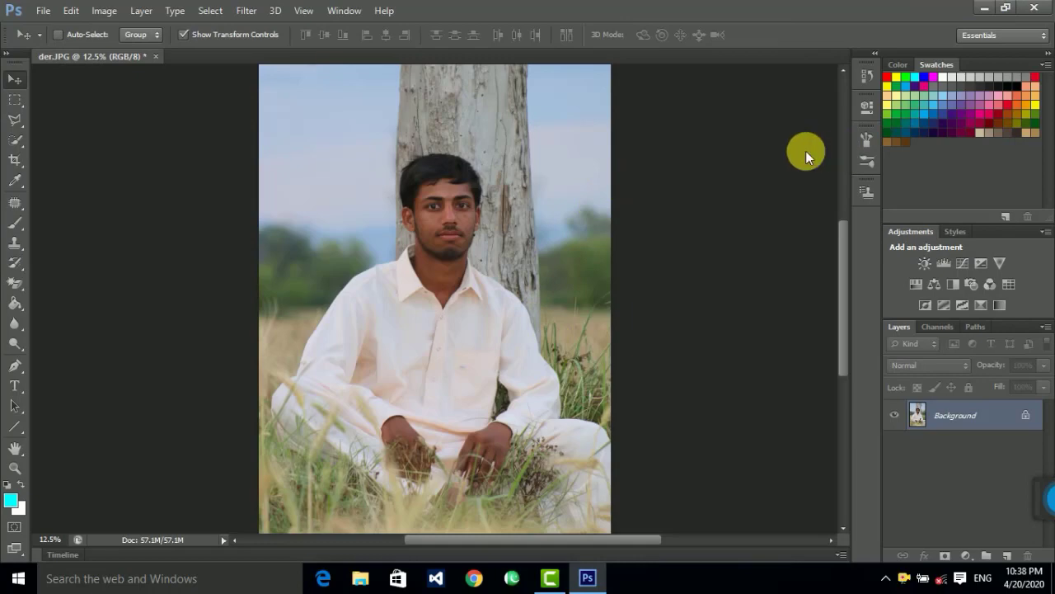
# Open Picsart.jpg from the Desktop in Photoshop
pyautogui.hotkey('ctrl', 'o')
pyautogui.click(348, 188)
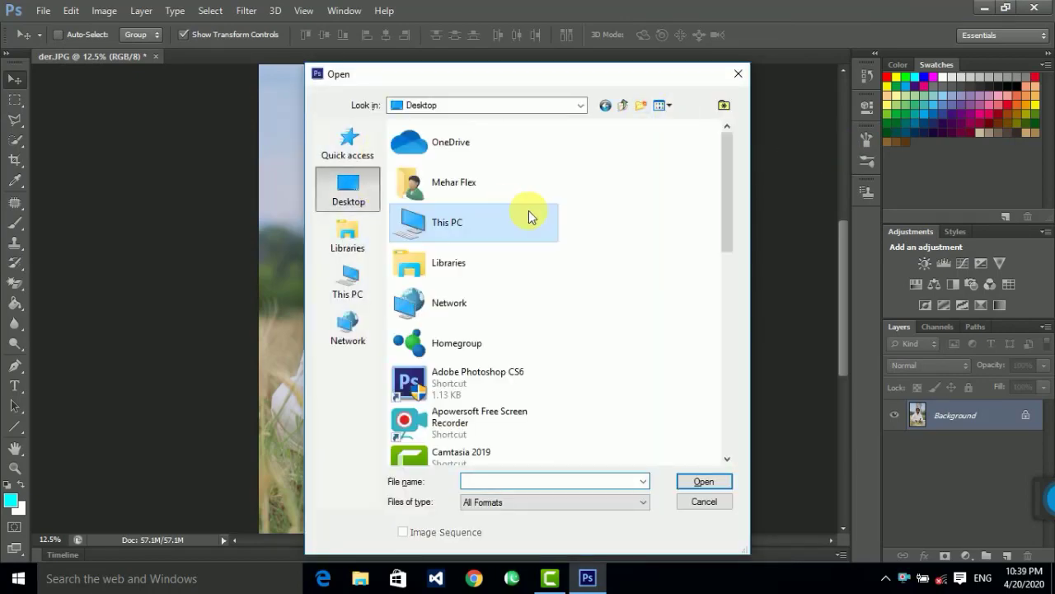
pyautogui.scroll(-5, 445, 427)
pyautogui.doubleClick(458, 441)
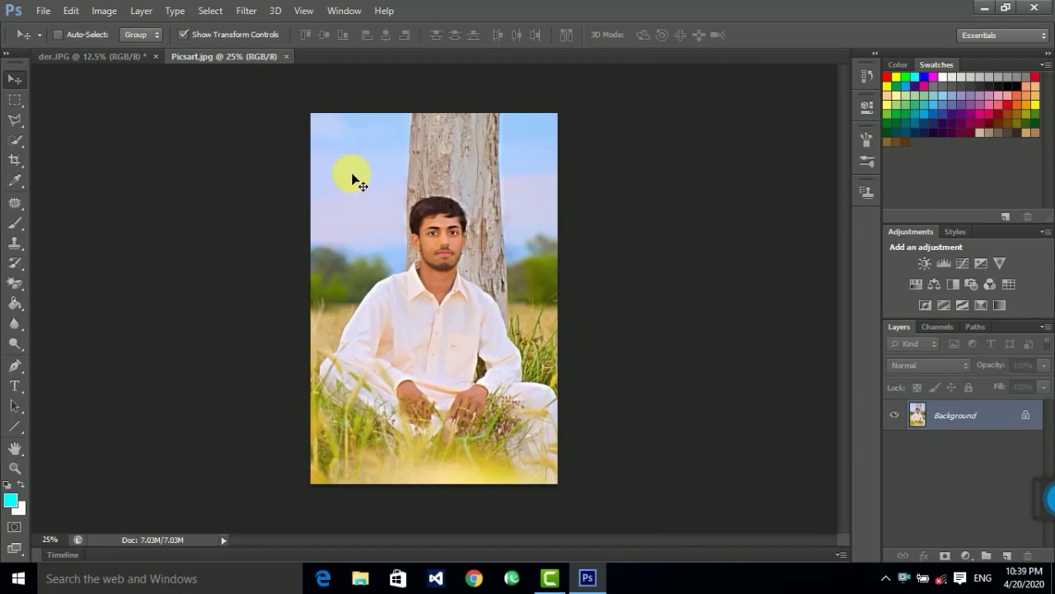
pyautogui.scroll(-1, 341, 173)
pyautogui.scroll(1, 312, 178)
pyautogui.scroll(1, 314, 184)
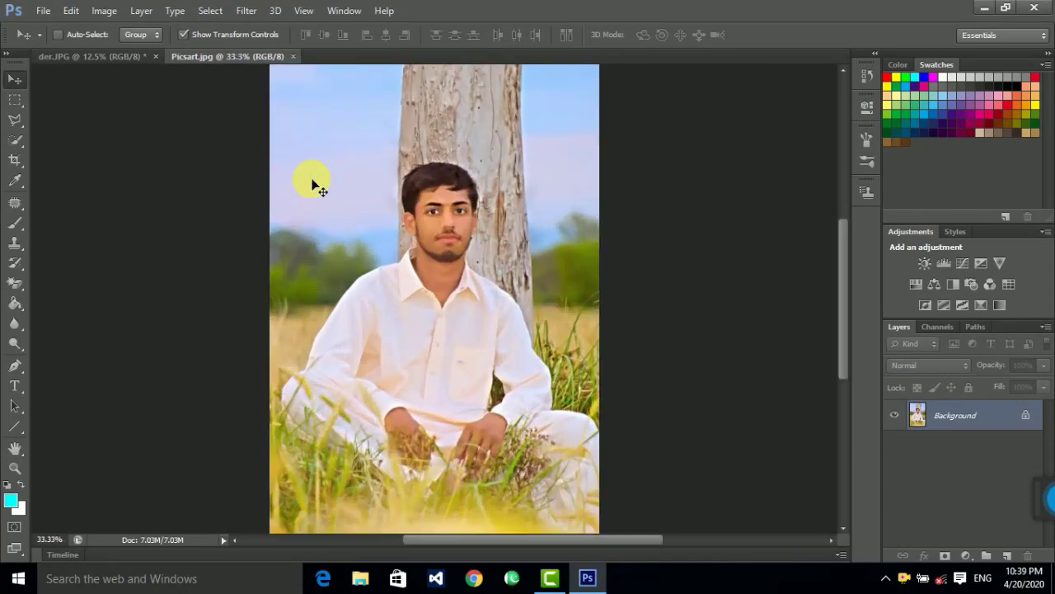
pyautogui.scroll(2, 441, 240)
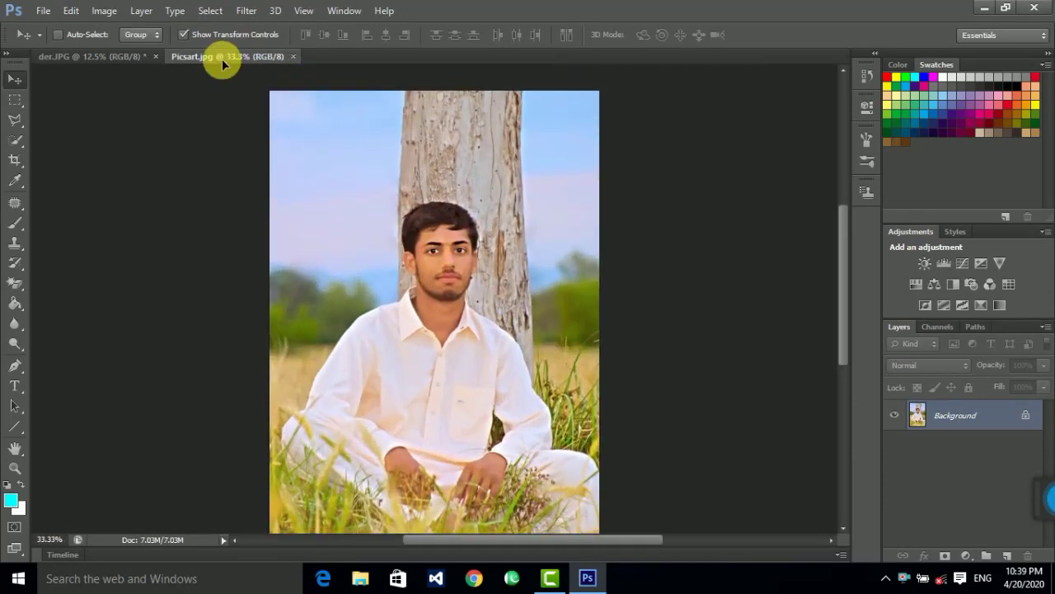
# Drag the PicsArt photo into der.JPG as Layer 1, scaled to 169.9% beside the original figure
pyautogui.click(132, 60)
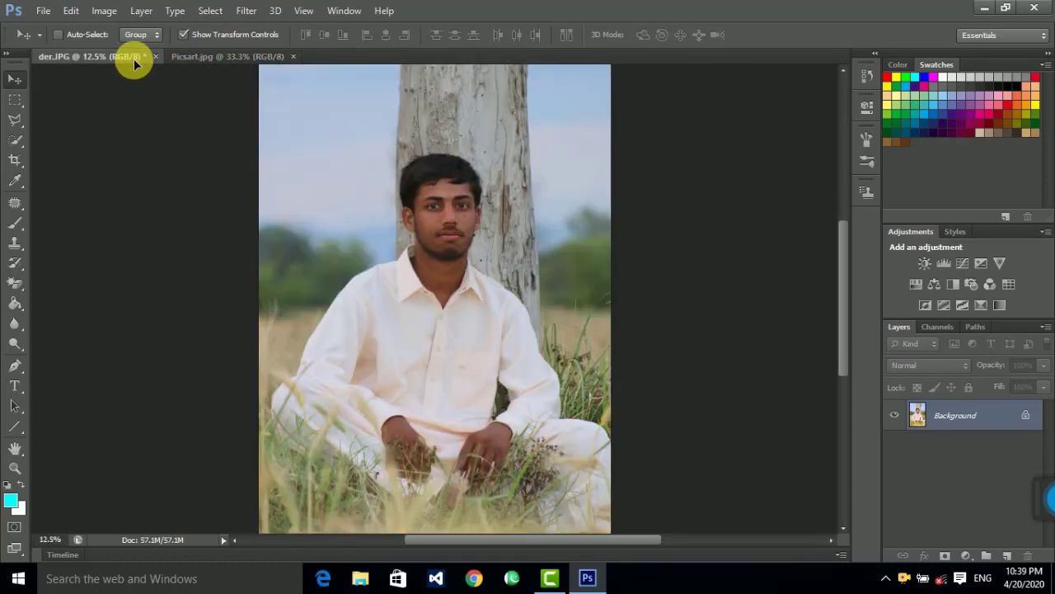
pyautogui.moveTo(669, 323); pyautogui.dragTo(244, 181)
pyautogui.moveTo(322, 268); pyautogui.dragTo(407, 399)
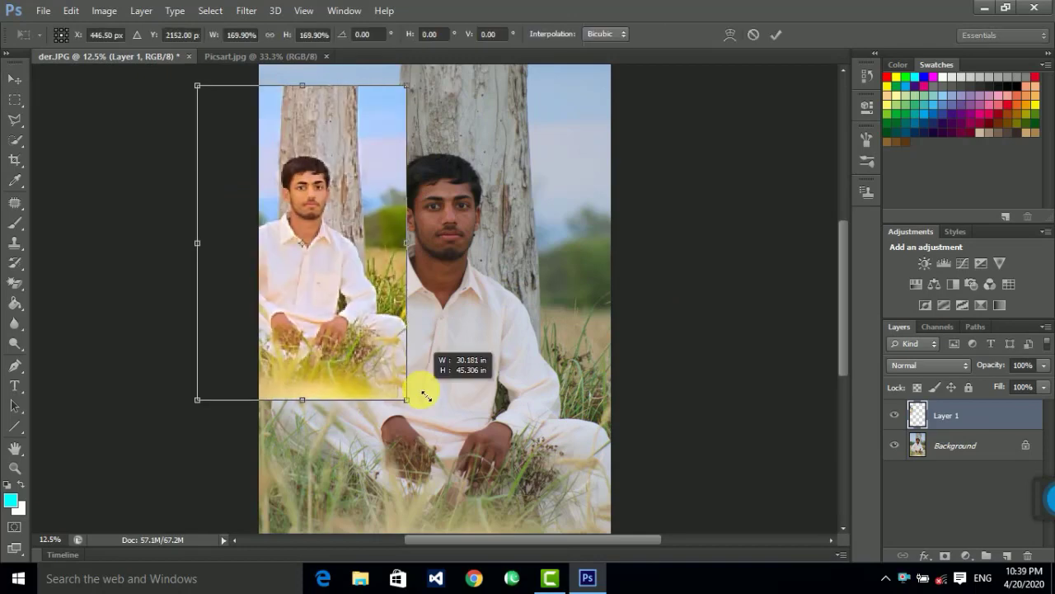
pyautogui.moveTo(336, 285); pyautogui.dragTo(503, 404)
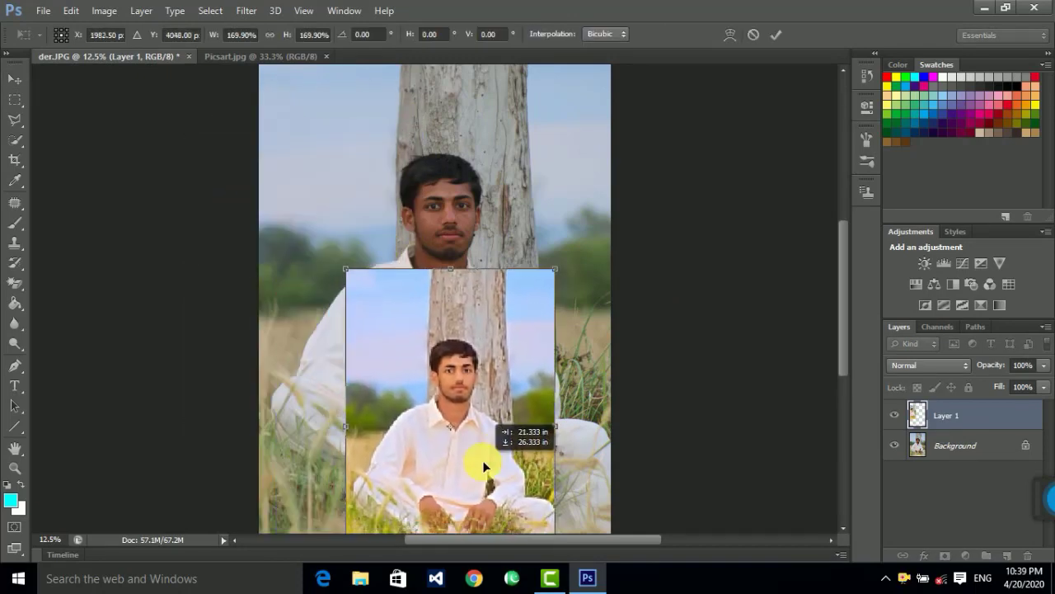
pyautogui.click(15, 79)
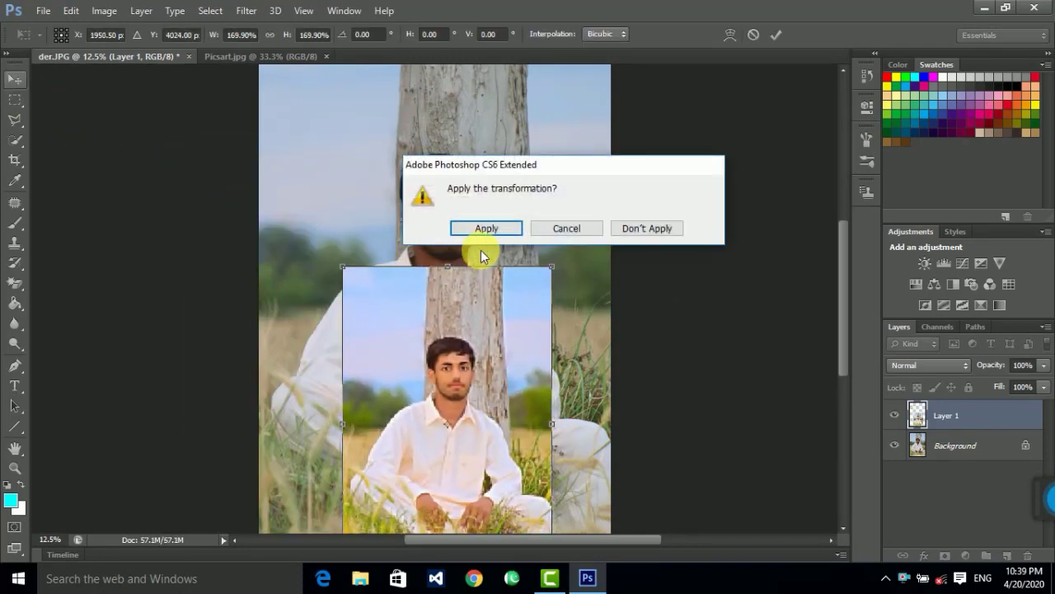
pyautogui.click(492, 229)
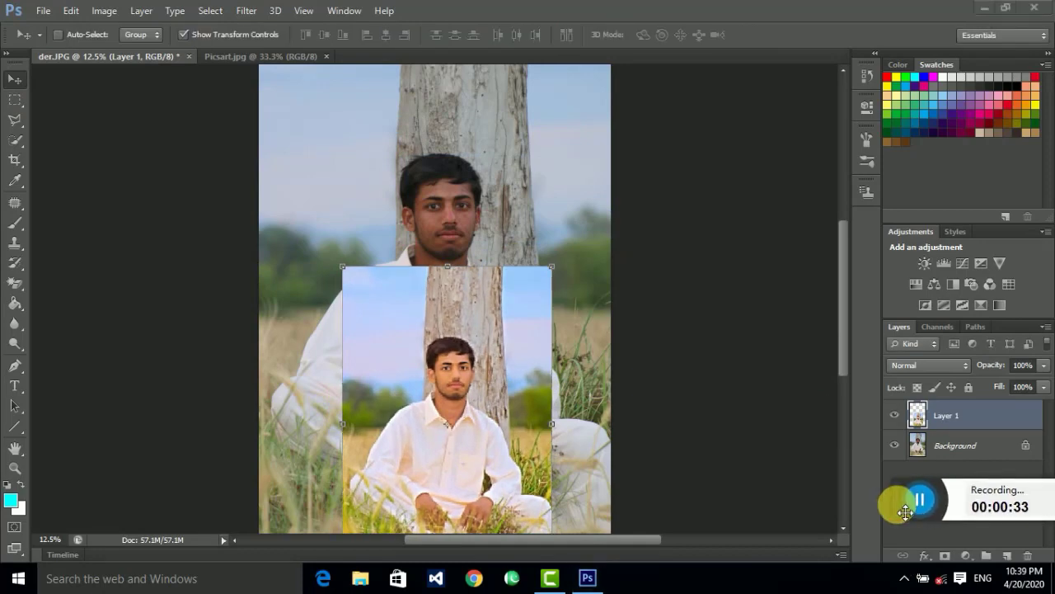
pyautogui.moveTo(1049, 498)
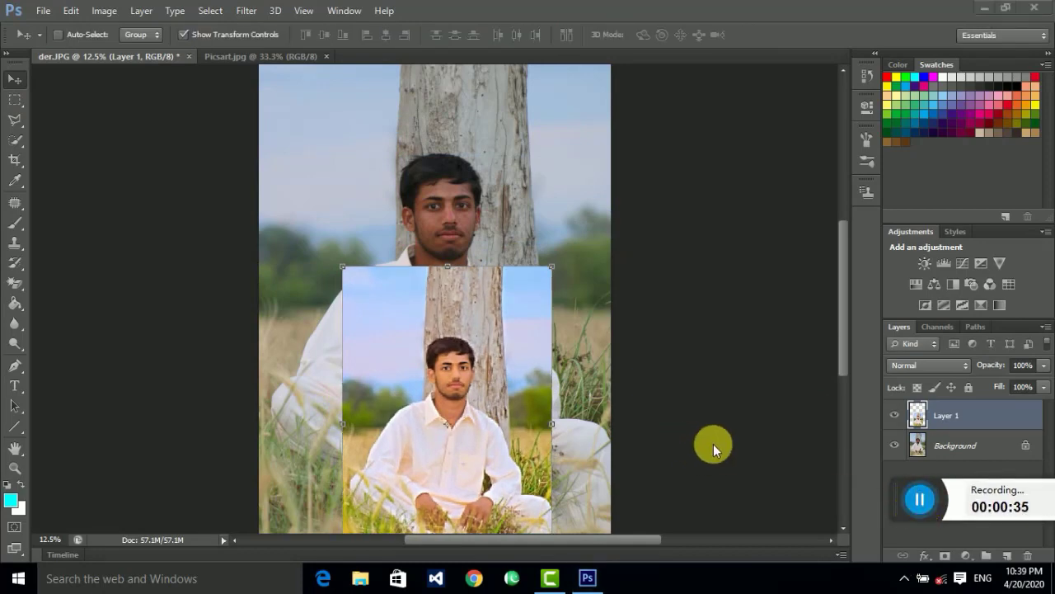
pyautogui.moveTo(477, 398)
pyautogui.mouseDown()
pyautogui.moveTo(283, 239)
pyautogui.moveTo(445, 302)
pyautogui.mouseUp()
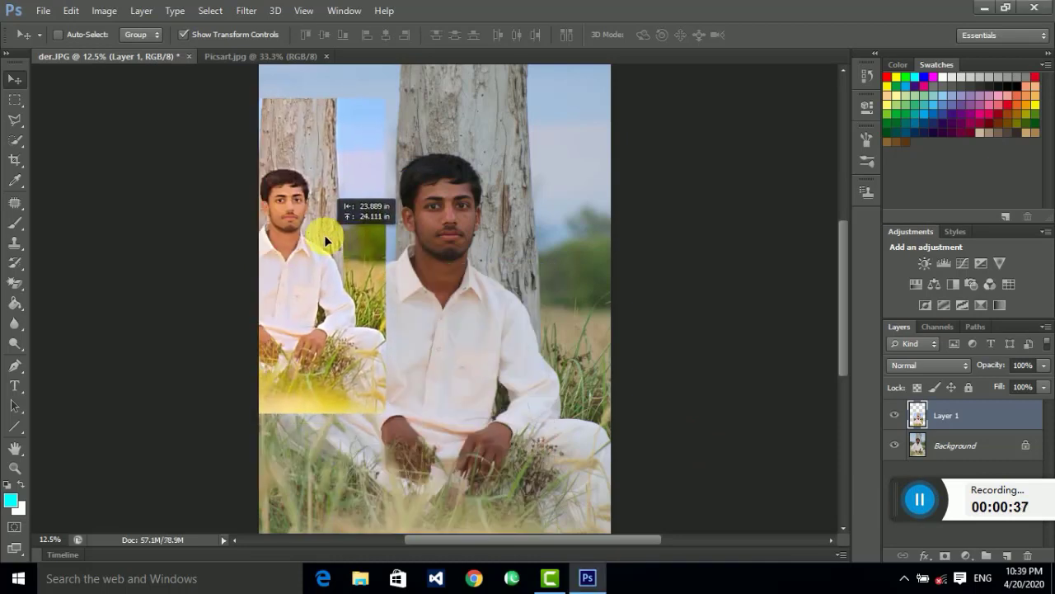